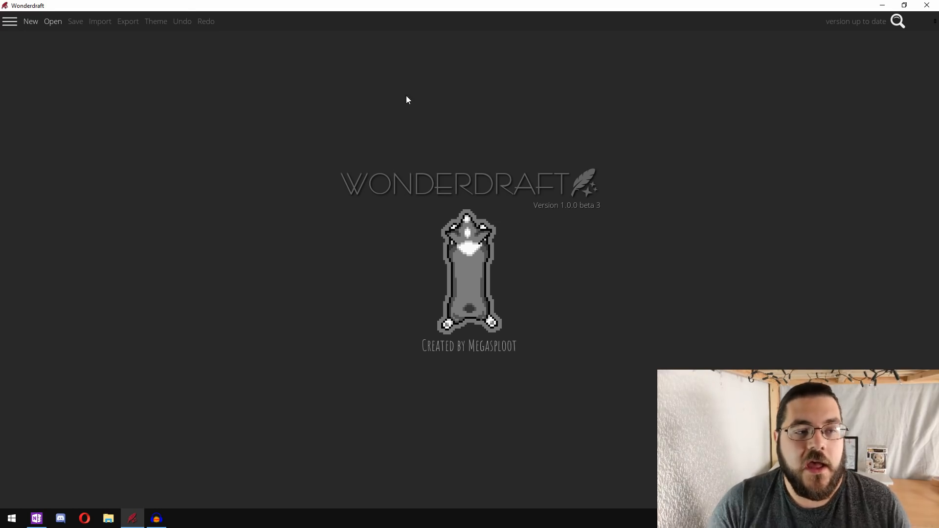
# Create a new map with the A3 [300 dpi] template and the Pastel theme
pyautogui.click(25, 21)
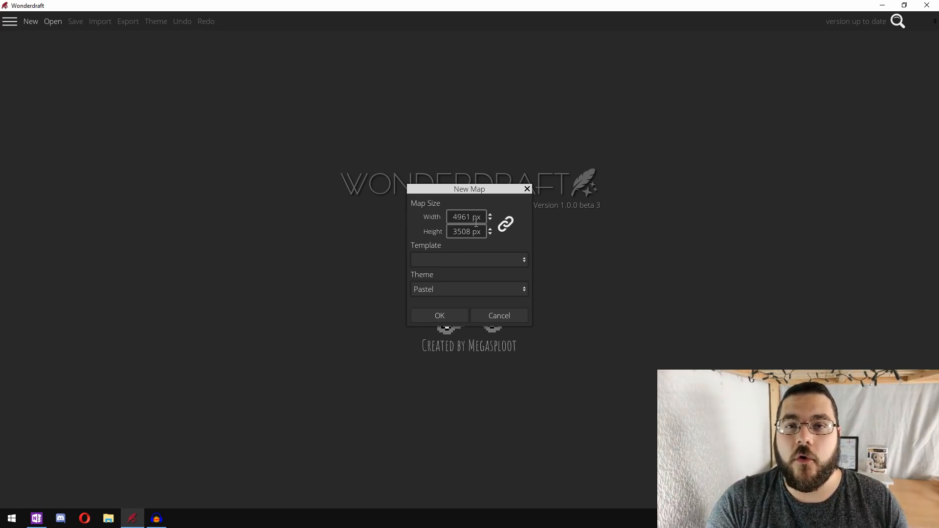
pyautogui.click(492, 259)
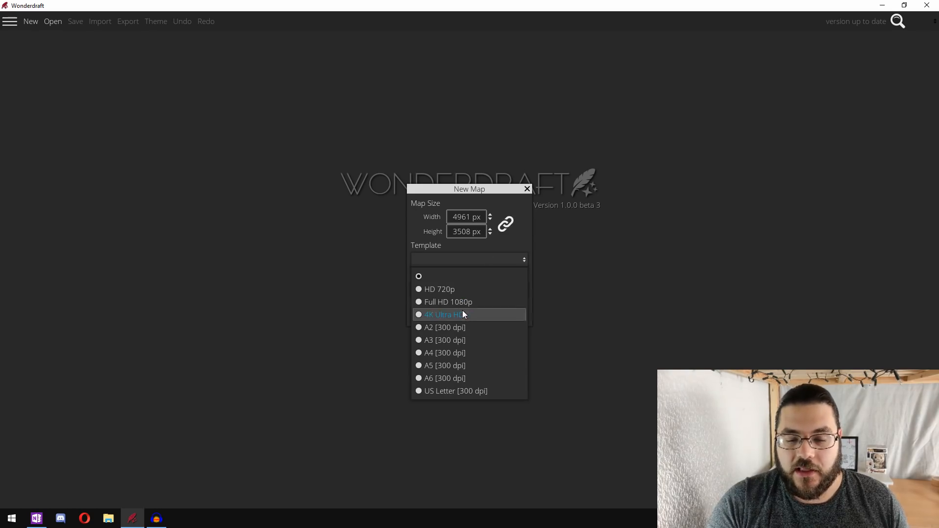
pyautogui.click(433, 340)
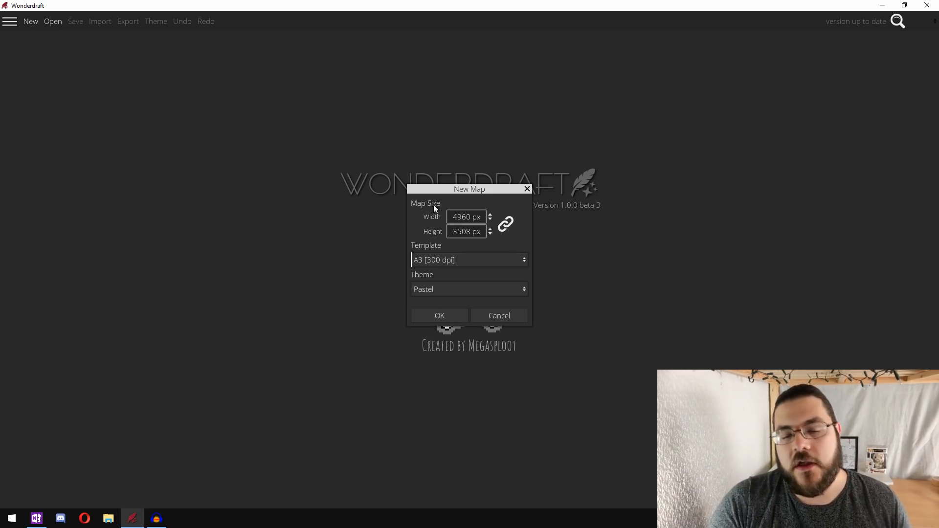
pyautogui.click(449, 290)
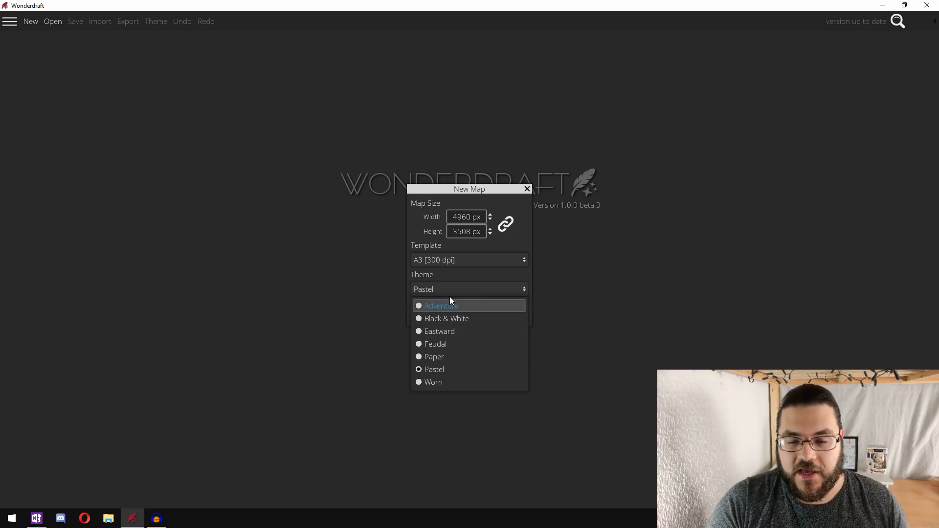
pyautogui.click(515, 246)
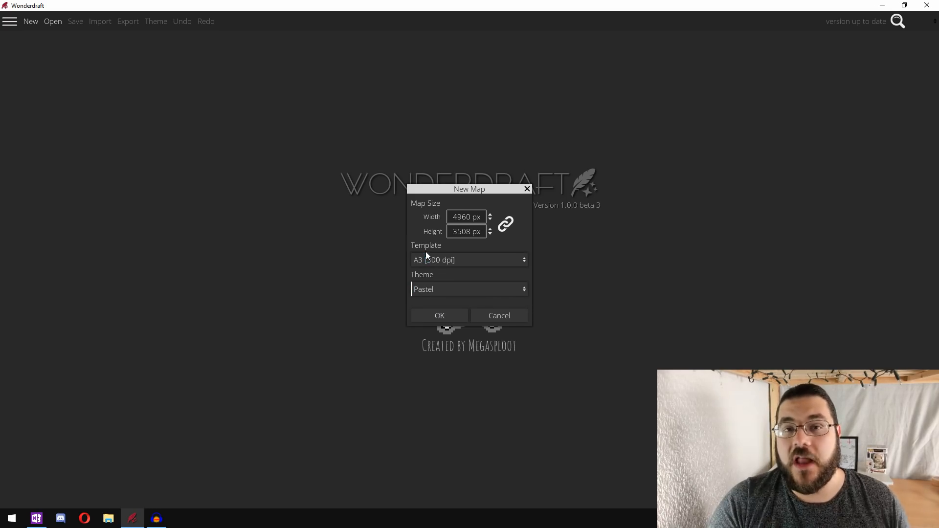
pyautogui.click(433, 315)
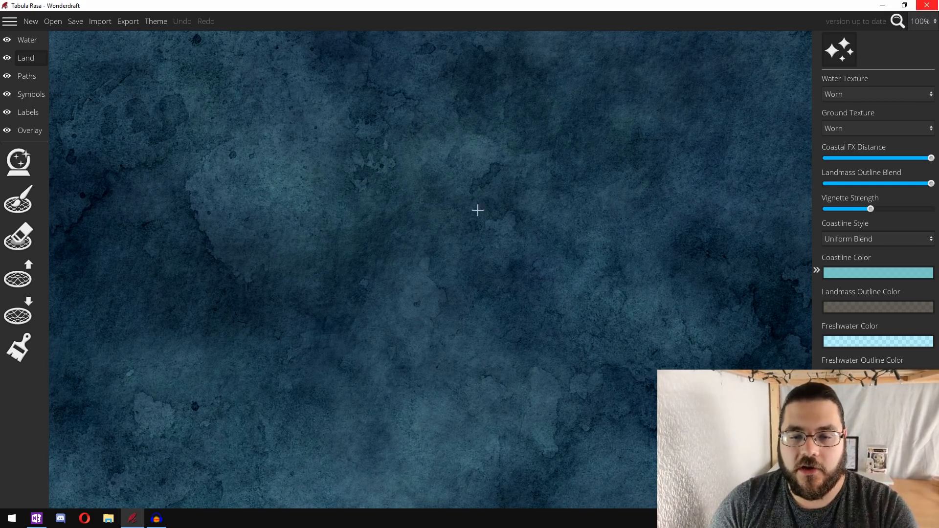
# Adjust the map's water to a stain amount of 0, a value of 0.03 and a saturation of 0.16
pyautogui.scroll(-5, 477, 217)
pyautogui.scroll(1, 477, 219)
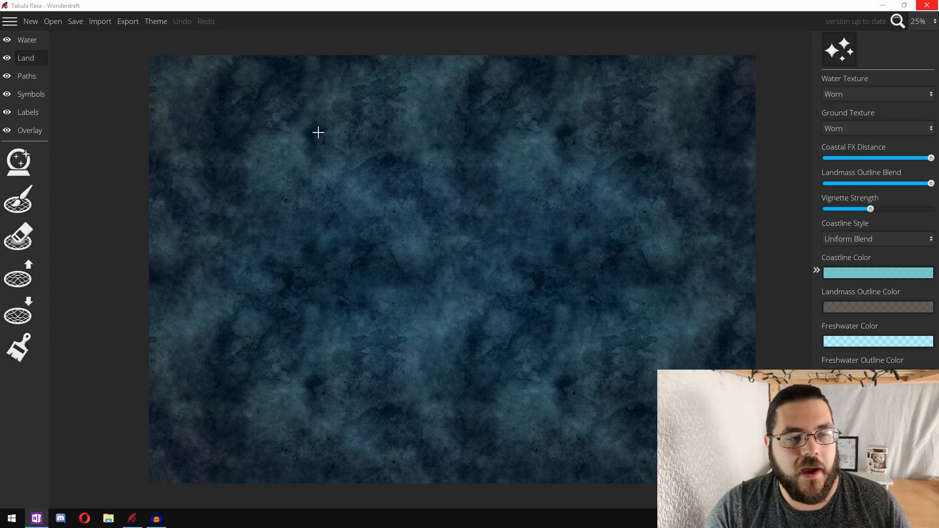
pyautogui.click(27, 40)
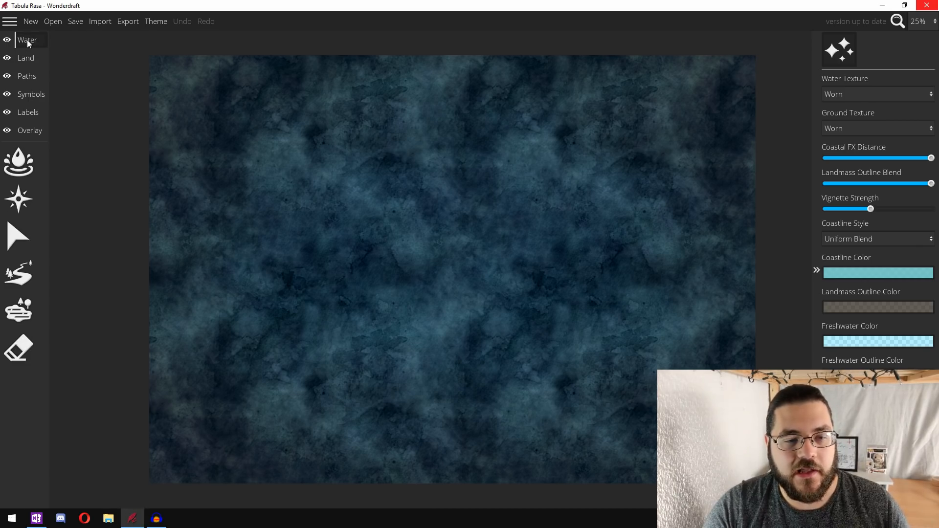
pyautogui.click(27, 159)
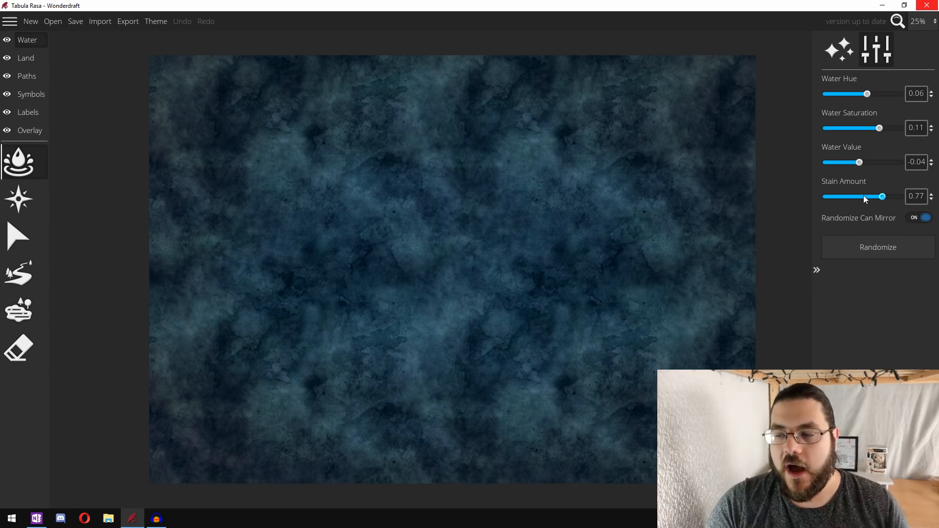
pyautogui.moveTo(878, 197); pyautogui.dragTo(794, 209)
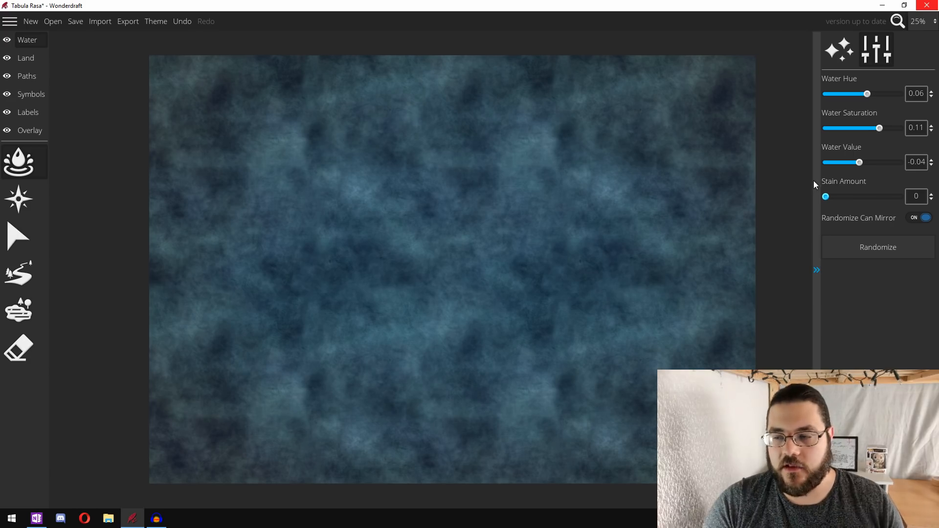
pyautogui.moveTo(859, 163); pyautogui.dragTo(866, 167)
pyautogui.moveTo(878, 129); pyautogui.dragTo(890, 133)
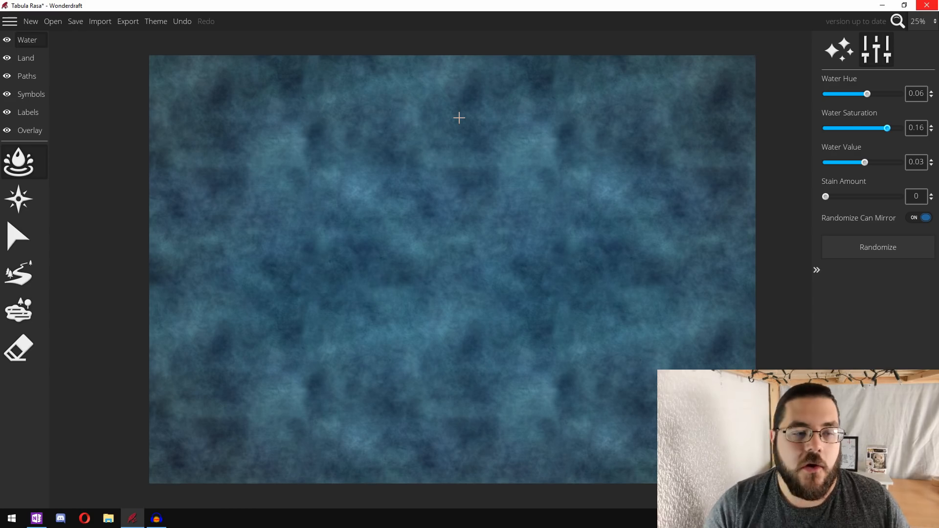
# Generate a random landmass with the Uniform pattern
pyautogui.click(43, 59)
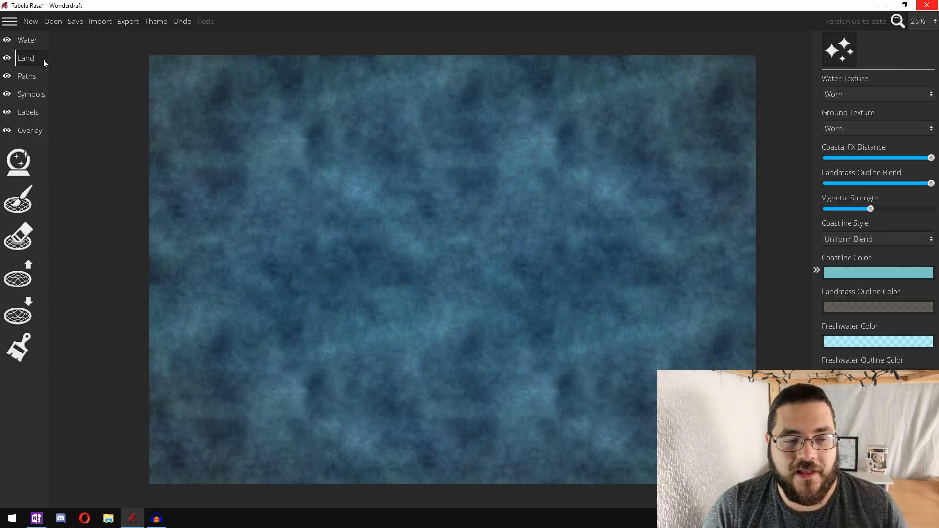
pyautogui.click(19, 165)
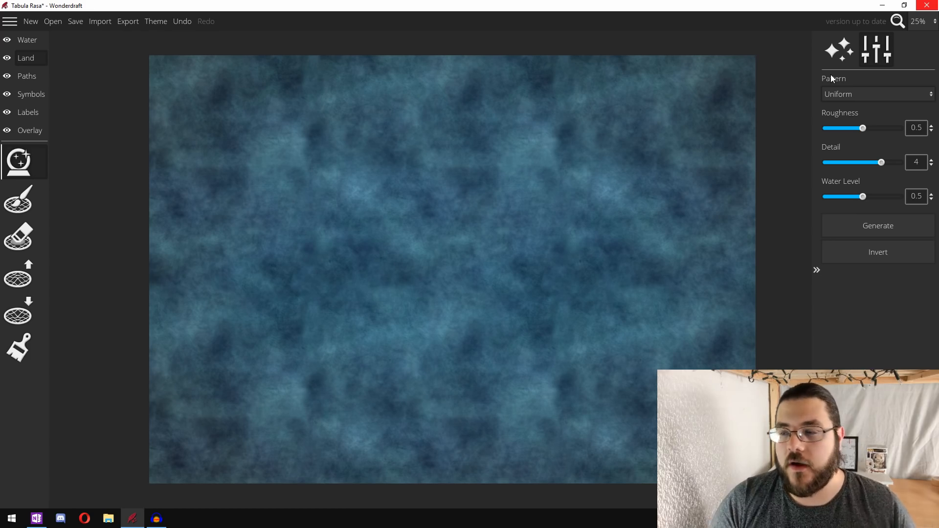
pyautogui.click(847, 93)
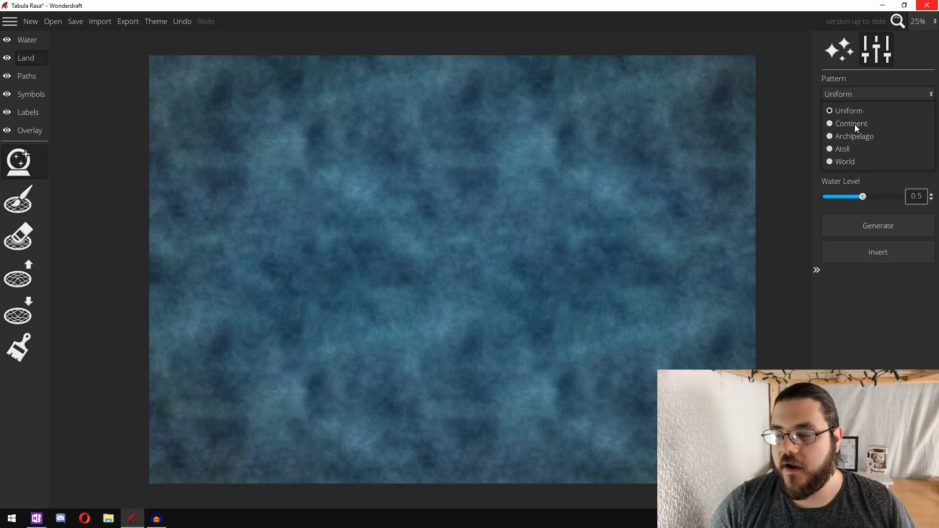
pyautogui.click(880, 269)
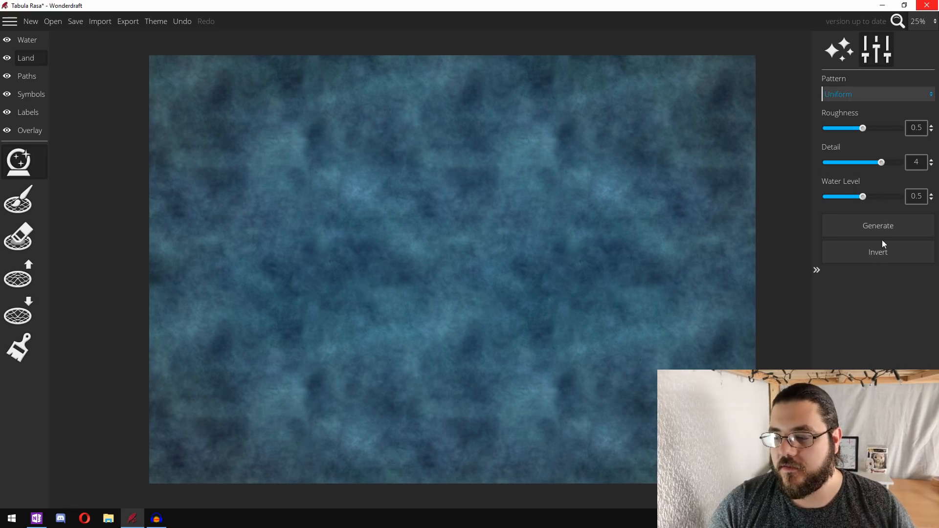
pyautogui.click(884, 232)
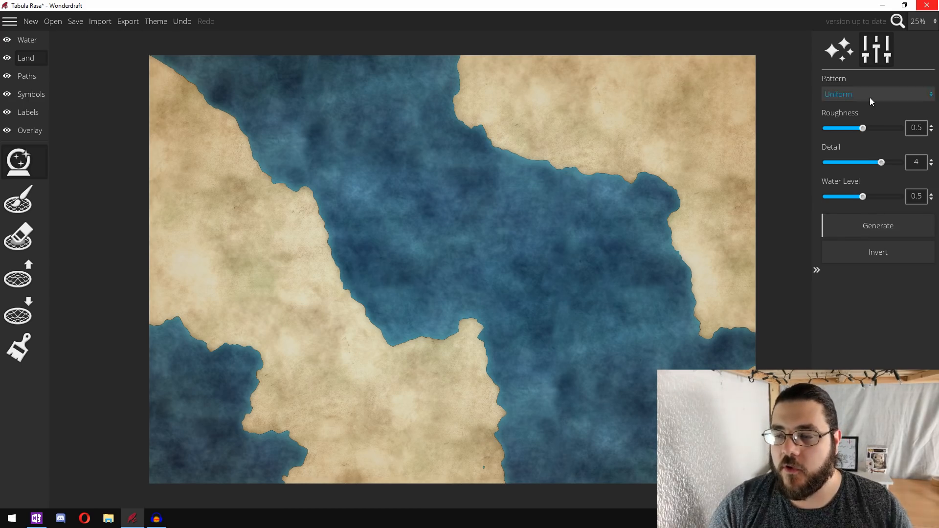
# Try out generated landmasses with the Continent, Archipelago and Atoll patterns
pyautogui.click(871, 100)
pyautogui.click(853, 123)
pyautogui.click(878, 228)
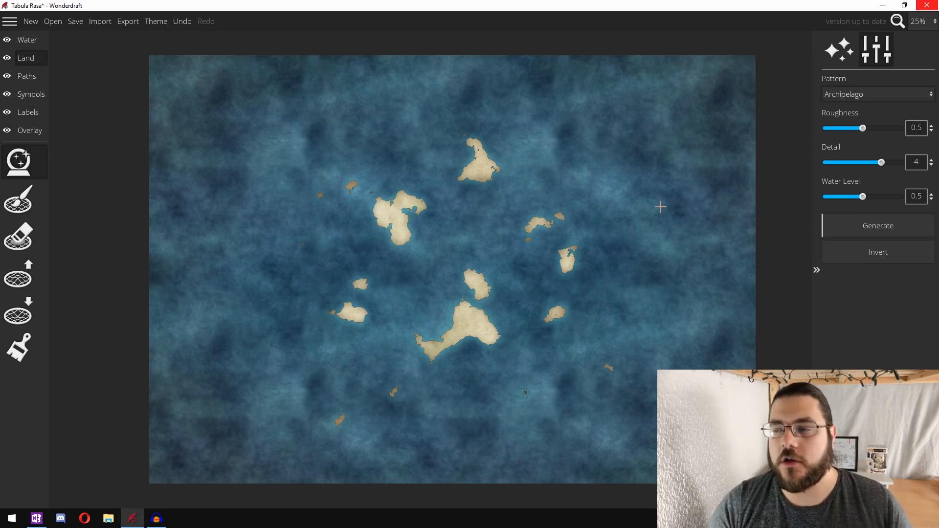
pyautogui.click(870, 227)
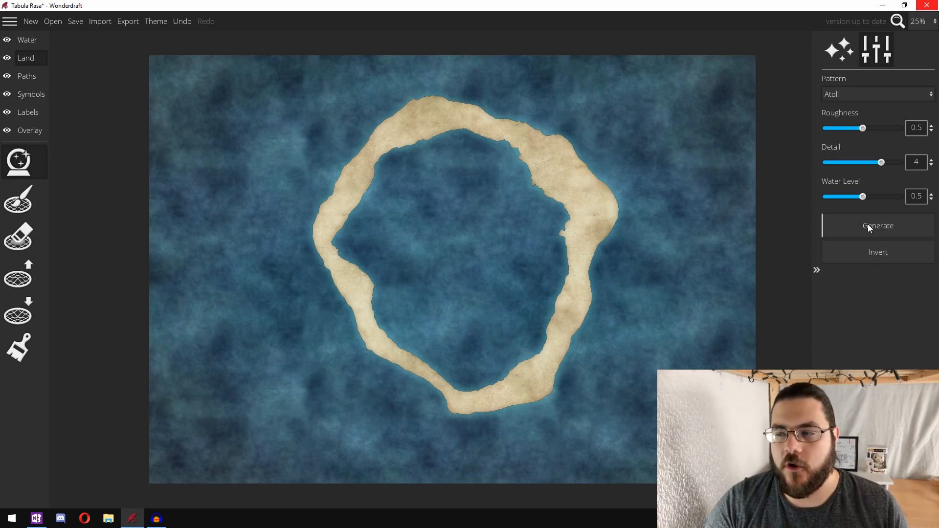
# Generate a World-pattern landmass and set its roughness to 0.4, detail to 5 and water level to 0.12
pyautogui.click(850, 222)
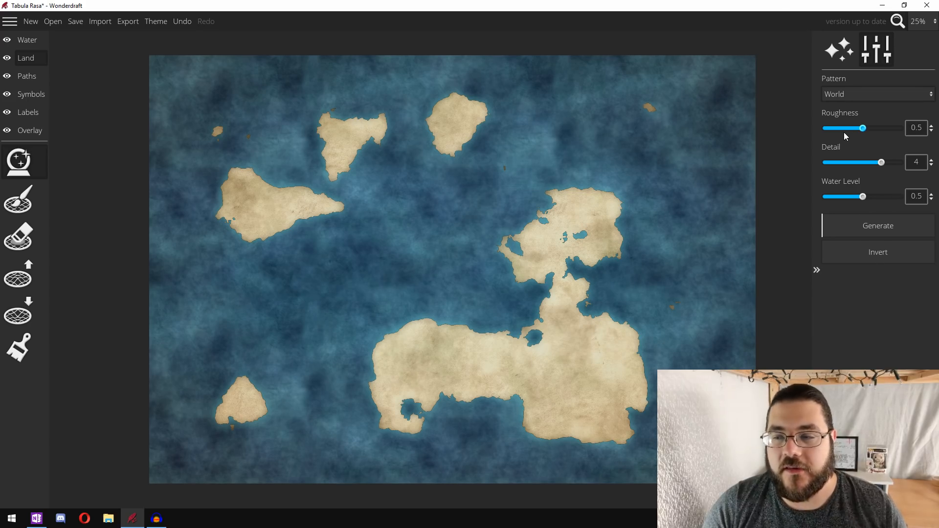
pyautogui.moveTo(864, 135)
pyautogui.mouseDown()
pyautogui.moveTo(872, 132)
pyautogui.moveTo(862, 131)
pyautogui.mouseUp()
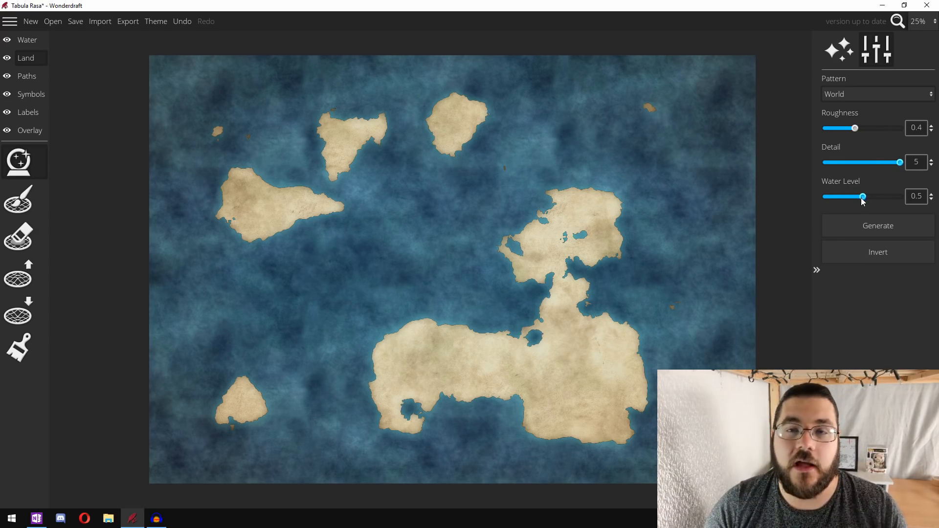
pyautogui.moveTo(863, 201)
pyautogui.mouseDown()
pyautogui.moveTo(894, 198)
pyautogui.moveTo(829, 199)
pyautogui.moveTo(865, 202)
pyautogui.mouseUp()
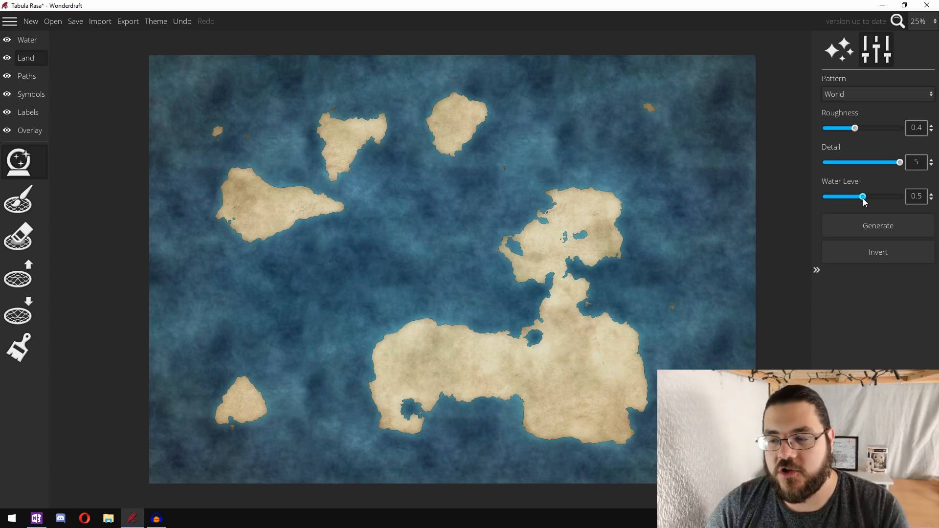
pyautogui.moveTo(865, 202); pyautogui.dragTo(838, 198)
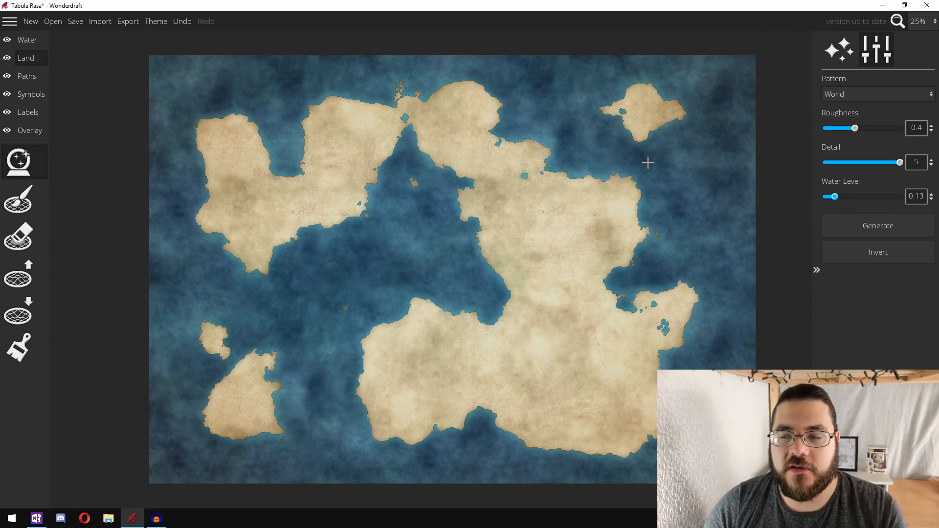
pyautogui.moveTo(835, 197)
pyautogui.mouseDown()
pyautogui.moveTo(866, 197)
pyautogui.moveTo(823, 197)
pyautogui.moveTo(835, 201)
pyautogui.mouseUp()
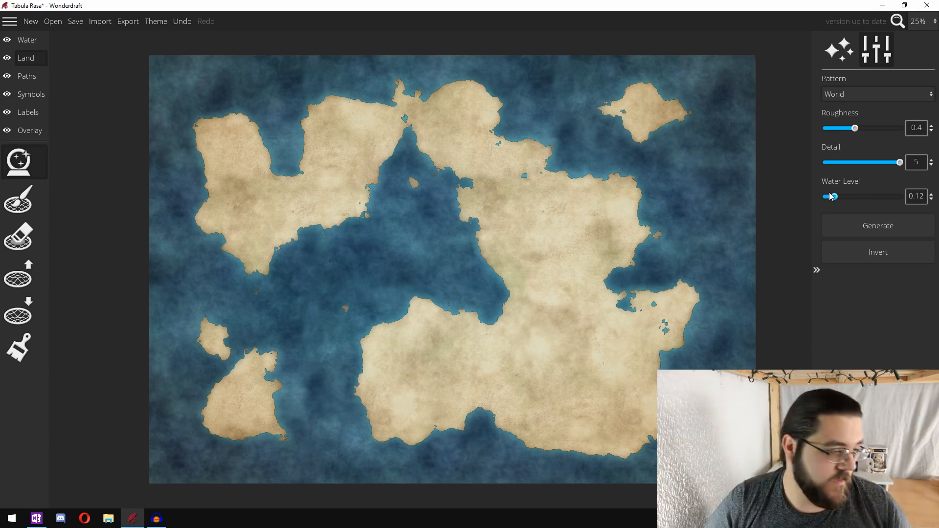
# Paint a patch of land onto the central bay's northeast coast at brush size 117 and erase it at size 64
pyautogui.scroll(2, 428, 149)
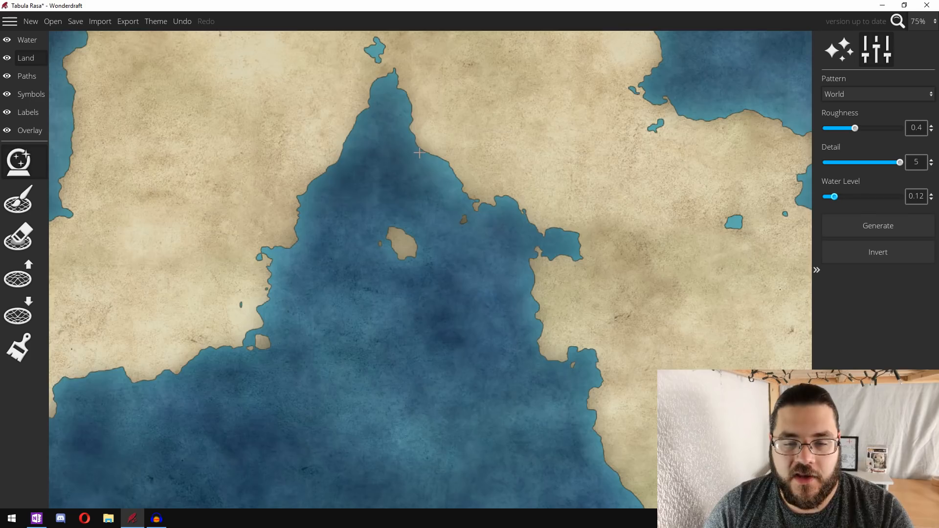
pyautogui.scroll(2, 419, 153)
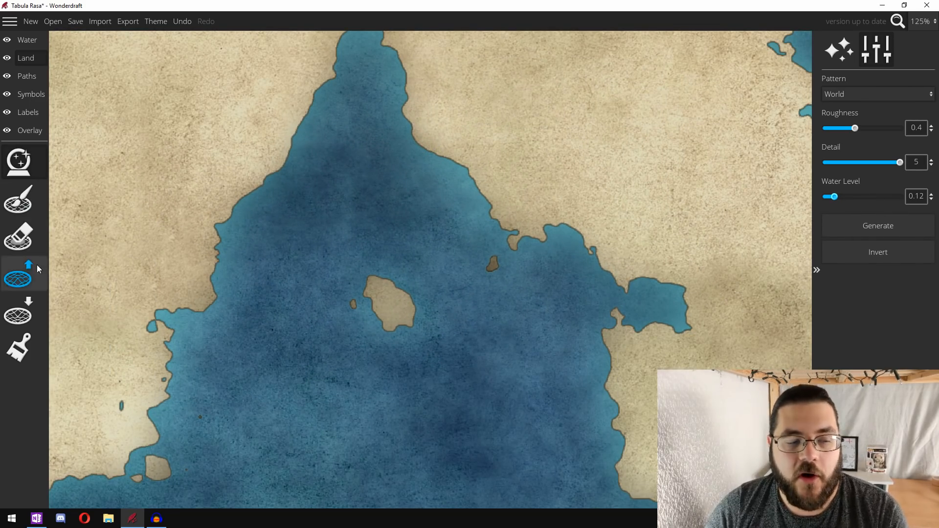
pyautogui.click(35, 204)
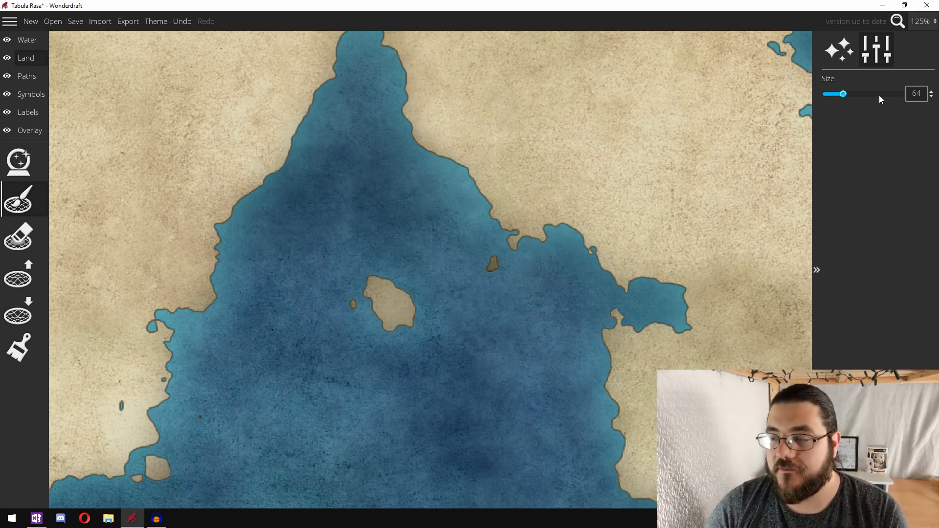
pyautogui.moveTo(846, 96); pyautogui.dragTo(859, 96)
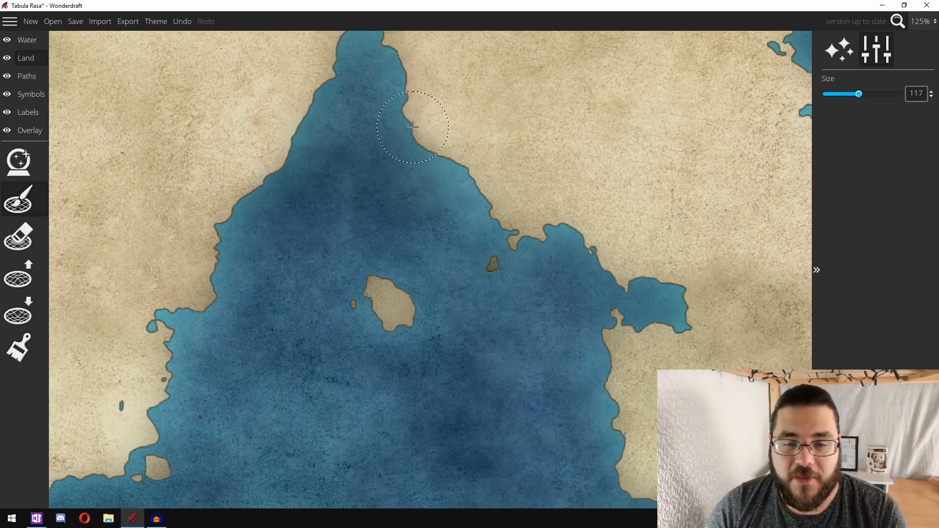
pyautogui.click(413, 128)
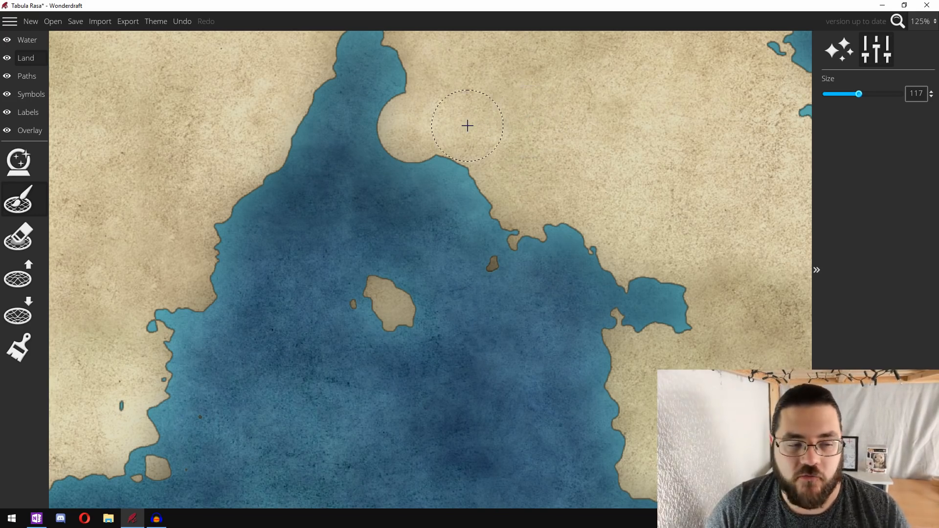
pyautogui.click(11, 233)
pyautogui.moveTo(387, 142)
pyautogui.mouseDown()
pyautogui.moveTo(380, 107)
pyautogui.moveTo(391, 137)
pyautogui.moveTo(419, 161)
pyautogui.moveTo(386, 96)
pyautogui.mouseUp()
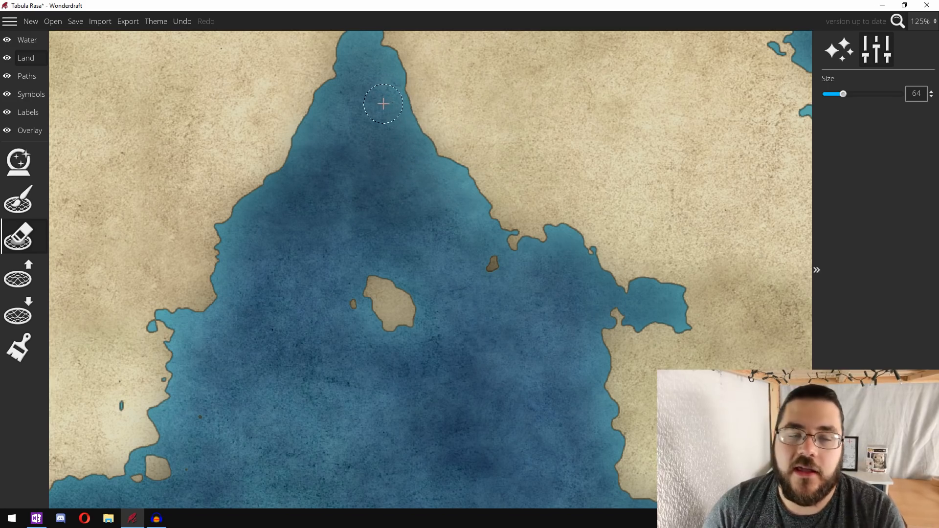
# Raise rough-edged land along the central bay's northeast coast with a size 64 brush and roughness 1
pyautogui.click(21, 274)
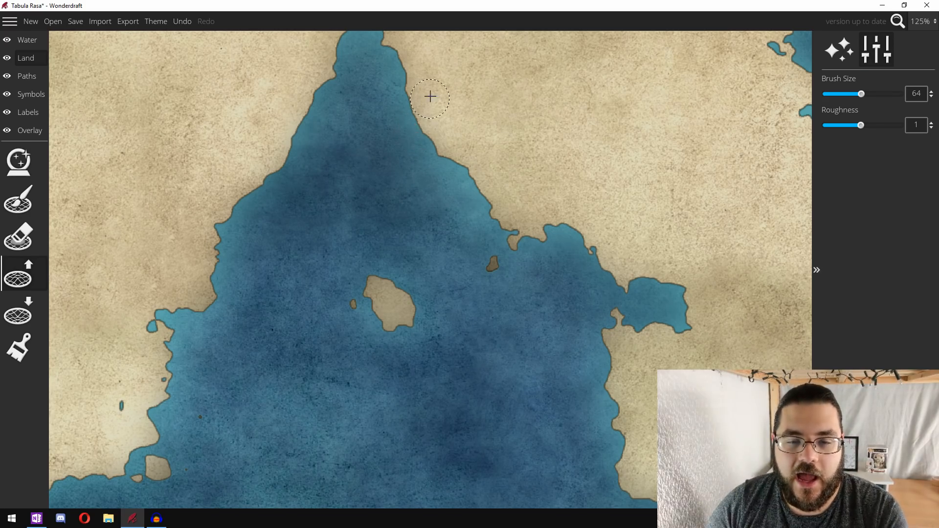
pyautogui.moveTo(414, 124); pyautogui.dragTo(415, 124)
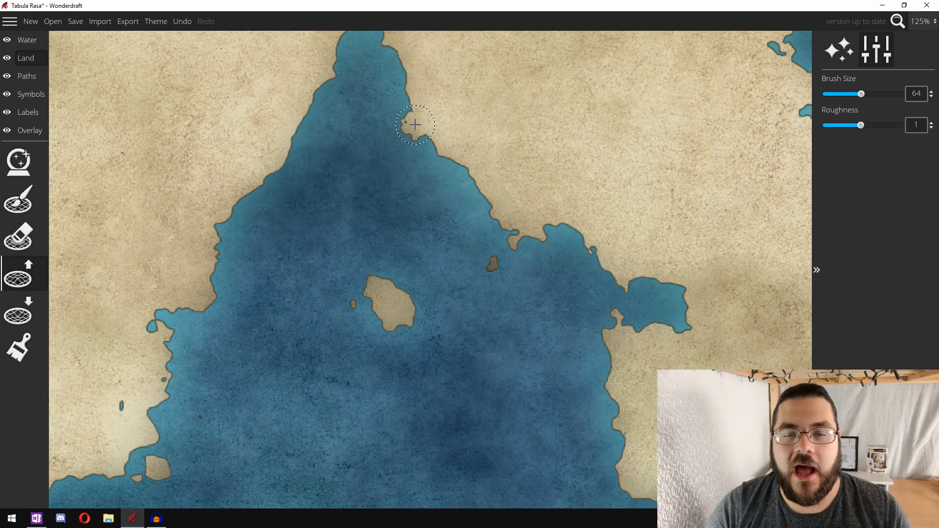
pyautogui.moveTo(414, 124)
pyautogui.mouseDown()
pyautogui.moveTo(472, 186)
pyautogui.moveTo(433, 150)
pyautogui.moveTo(465, 184)
pyautogui.moveTo(511, 181)
pyautogui.mouseUp()
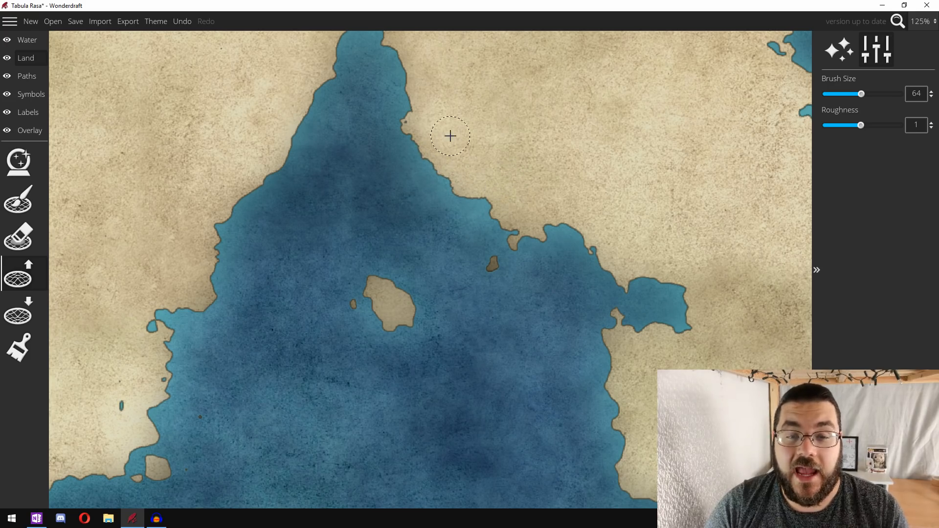
pyautogui.click(416, 117)
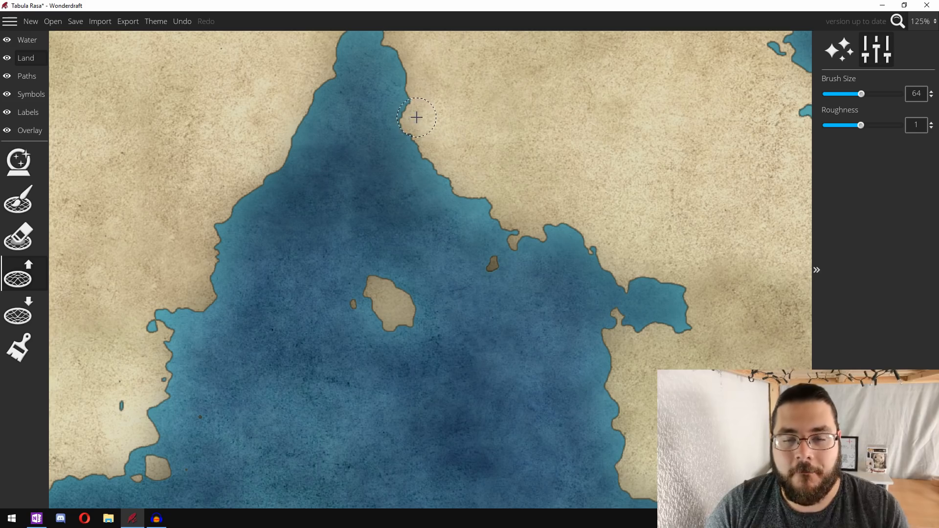
pyautogui.click(598, 246)
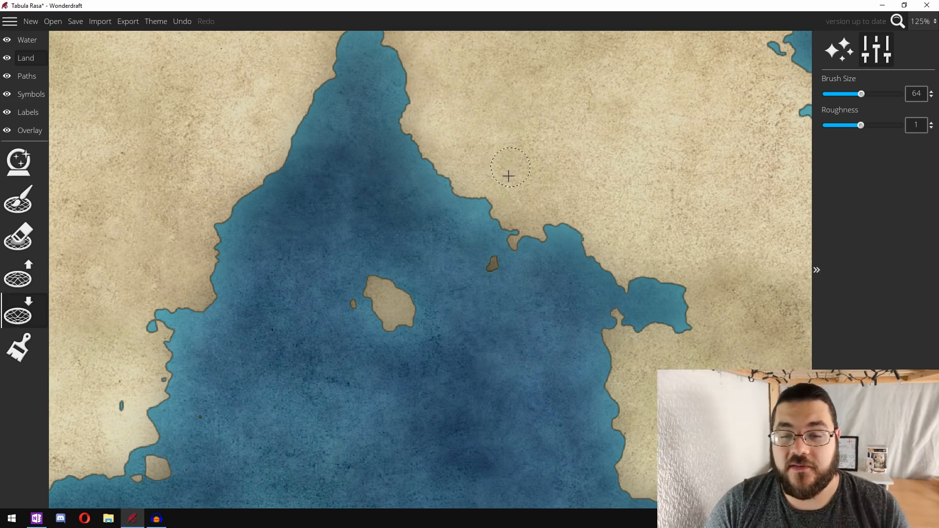
# Lower the small spit of land on the bay's northeast coast into water with a size 64 brush
pyautogui.click(518, 251)
pyautogui.click(515, 248)
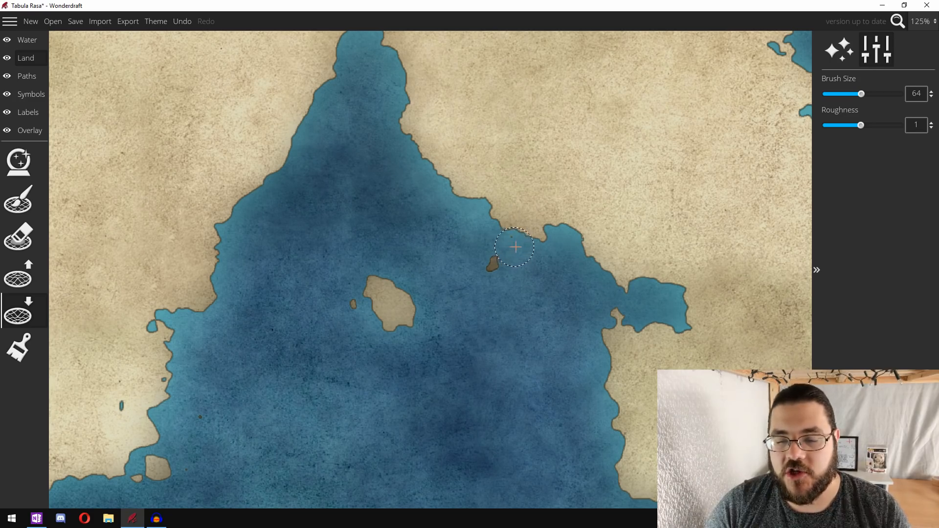
# Lower the leftover land bumps on the central bay's northeast coast and at the eastern inlet's mouth with the size 64 brush
pyautogui.click(536, 248)
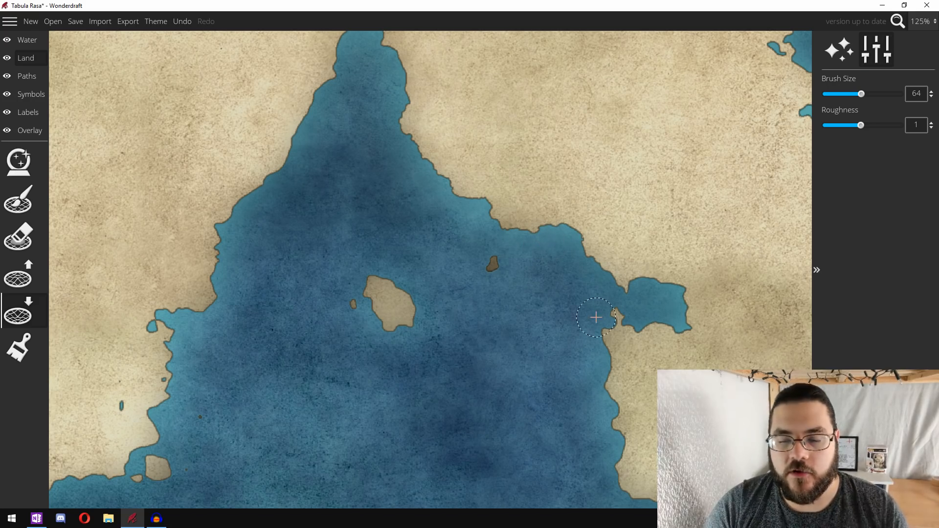
pyautogui.click(613, 310)
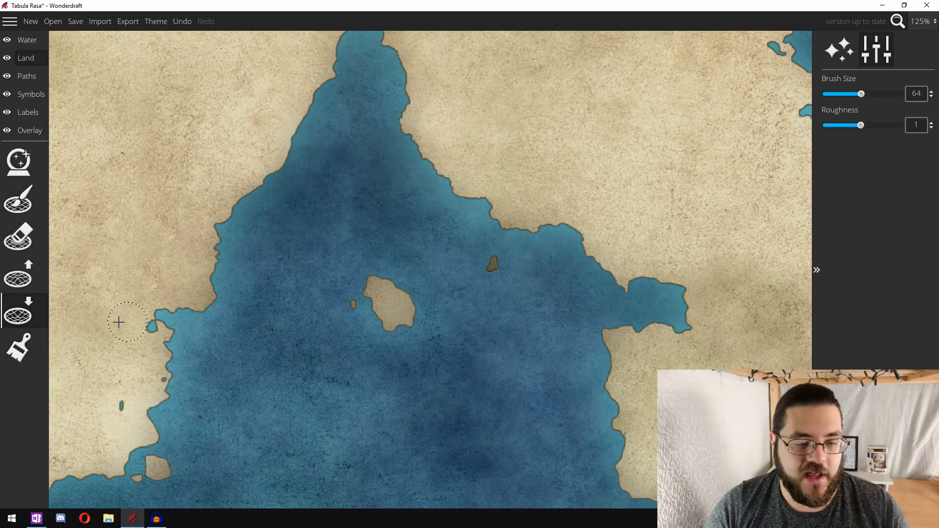
# Add a custom dark green ground colour, 384631, with its alpha reduced to 144.13
pyautogui.click(18, 347)
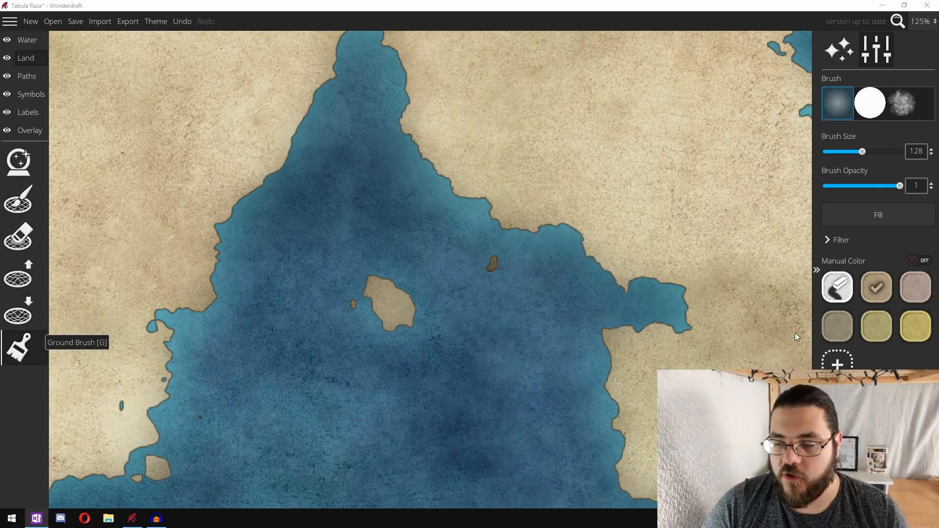
pyautogui.click(837, 362)
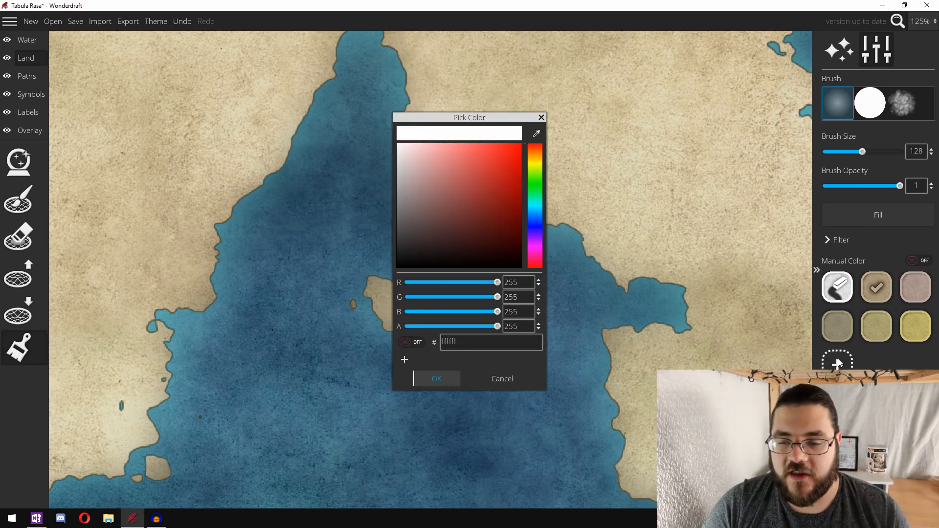
pyautogui.click(536, 178)
pyautogui.click(434, 233)
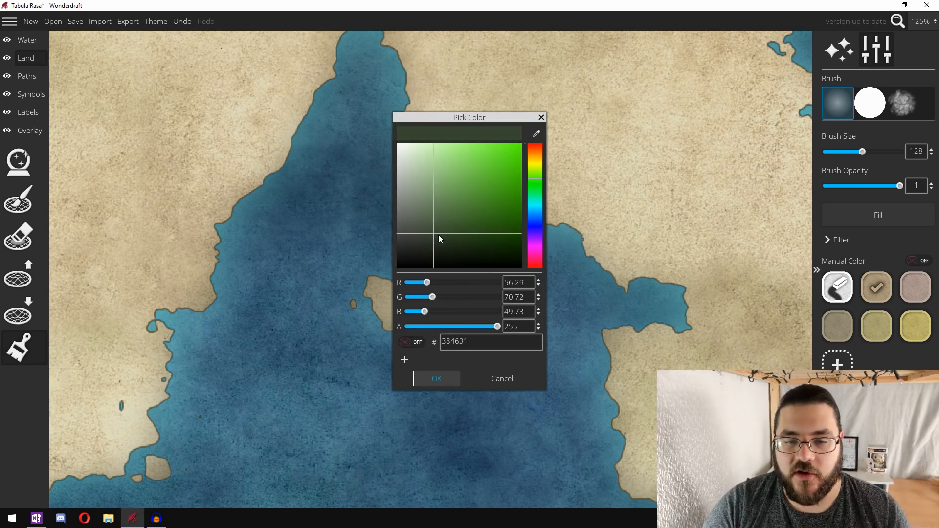
pyautogui.click(458, 327)
pyautogui.click(417, 378)
# Paint the land around the northern end of the central bay and its islands dark green with the soft ground brush, enlarging it to 256
pyautogui.moveTo(623, 86)
pyautogui.mouseDown()
pyautogui.moveTo(595, 99)
pyautogui.moveTo(580, 155)
pyautogui.moveTo(688, 120)
pyautogui.moveTo(524, 117)
pyautogui.moveTo(720, 136)
pyautogui.moveTo(554, 197)
pyautogui.moveTo(485, 208)
pyautogui.moveTo(673, 234)
pyautogui.moveTo(573, 255)
pyautogui.moveTo(610, 245)
pyautogui.mouseUp()
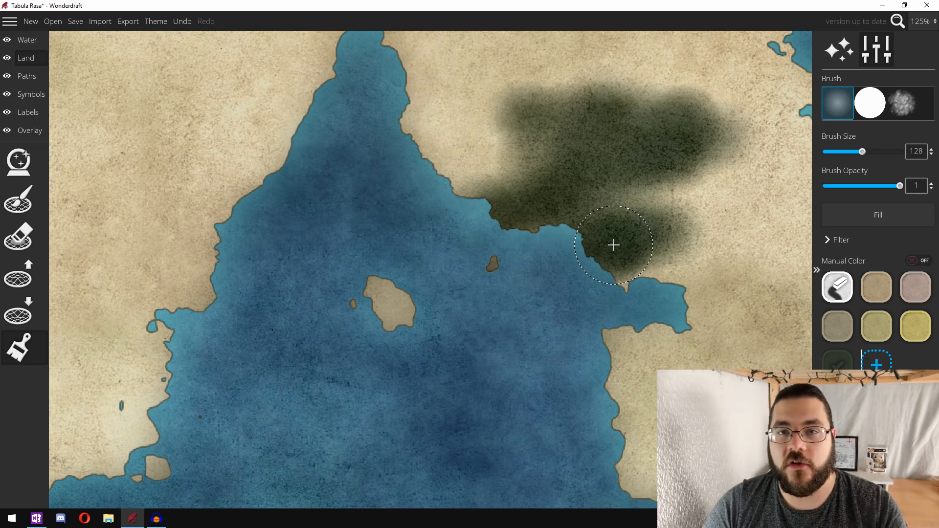
pyautogui.moveTo(613, 245)
pyautogui.mouseDown()
pyautogui.moveTo(562, 241)
pyautogui.moveTo(430, 274)
pyautogui.moveTo(546, 258)
pyautogui.moveTo(423, 314)
pyautogui.moveTo(360, 325)
pyautogui.moveTo(362, 282)
pyautogui.moveTo(320, 288)
pyautogui.moveTo(603, 222)
pyautogui.moveTo(564, 153)
pyautogui.moveTo(617, 125)
pyautogui.moveTo(634, 133)
pyautogui.moveTo(675, 101)
pyautogui.moveTo(636, 80)
pyautogui.moveTo(448, 97)
pyautogui.moveTo(526, 98)
pyautogui.moveTo(549, 79)
pyautogui.mouseUp()
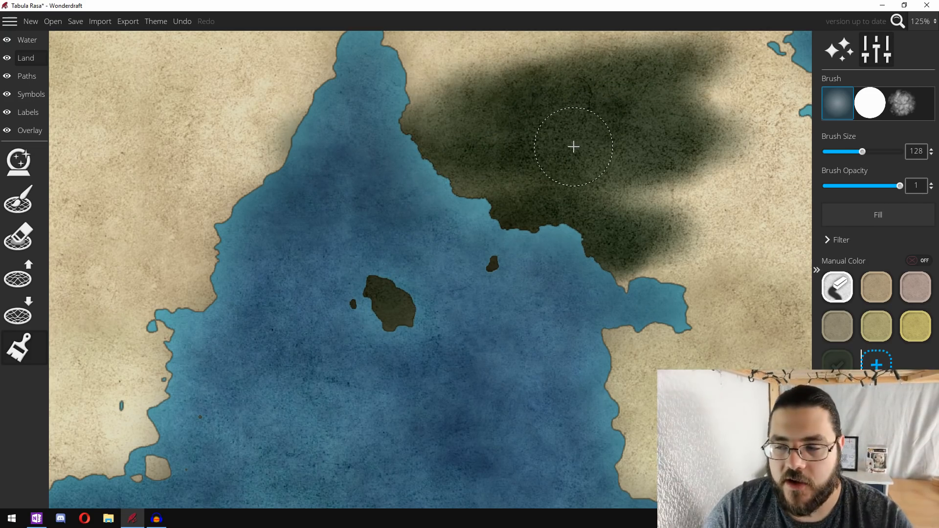
pyautogui.scroll(-6, 571, 145)
pyautogui.moveTo(882, 152); pyautogui.dragTo(927, 152)
pyautogui.moveTo(573, 131)
pyautogui.mouseDown()
pyautogui.moveTo(645, 64)
pyautogui.moveTo(703, 57)
pyautogui.moveTo(597, 123)
pyautogui.moveTo(496, 156)
pyautogui.moveTo(688, 50)
pyautogui.moveTo(413, 87)
pyautogui.moveTo(400, 103)
pyautogui.moveTo(338, 120)
pyautogui.moveTo(321, 155)
pyautogui.moveTo(472, 155)
pyautogui.mouseUp()
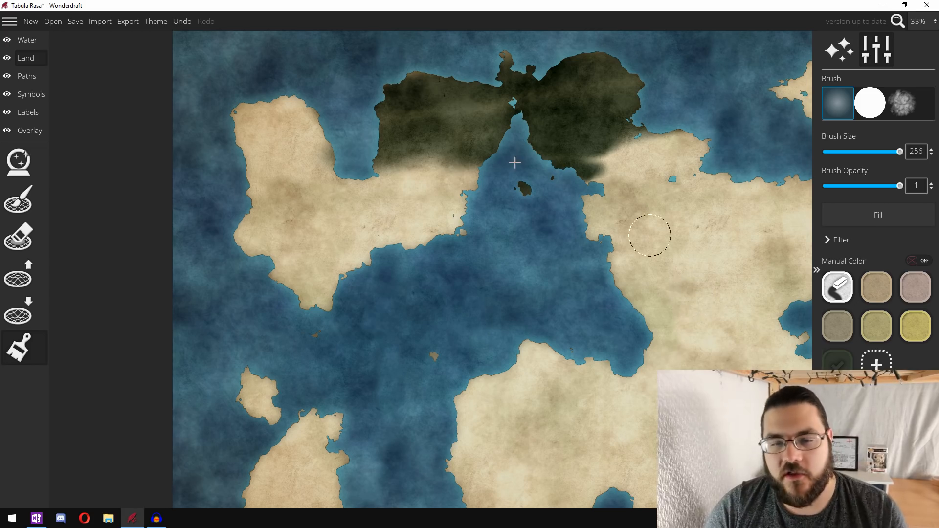
# Change the custom ground colour to 904a5c42 and paint a band across the middle of the western landmass
pyautogui.rightClick(840, 366)
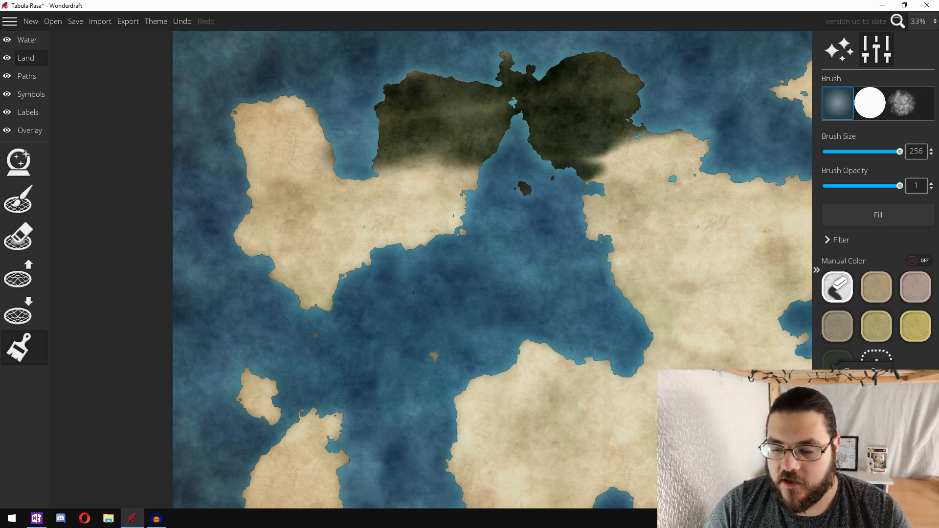
pyautogui.click(855, 371)
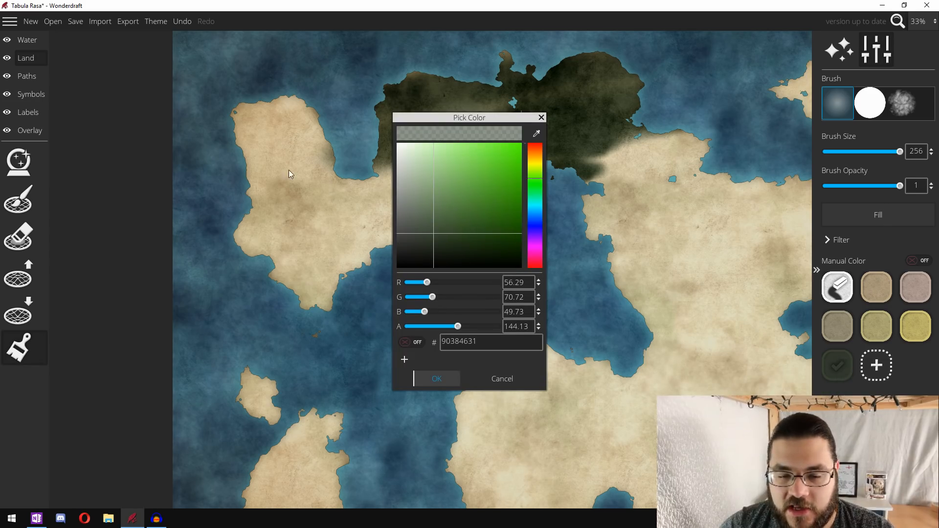
pyautogui.click(432, 223)
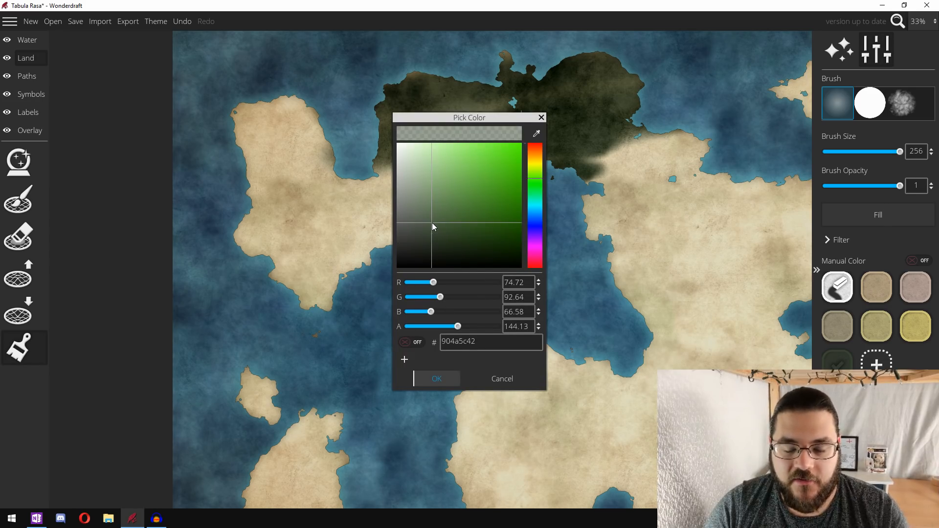
pyautogui.click(448, 383)
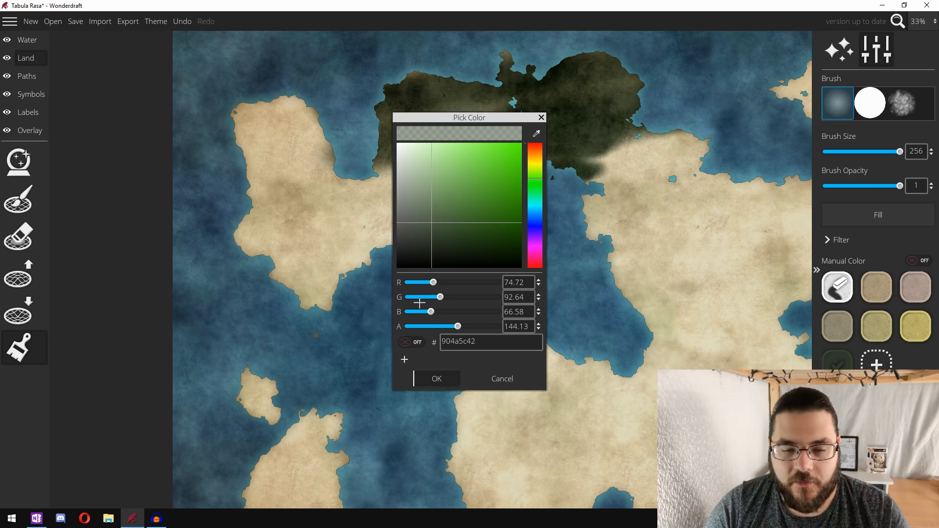
pyautogui.moveTo(469, 137)
pyautogui.mouseDown()
pyautogui.moveTo(444, 178)
pyautogui.moveTo(276, 223)
pyautogui.moveTo(387, 220)
pyautogui.mouseUp()
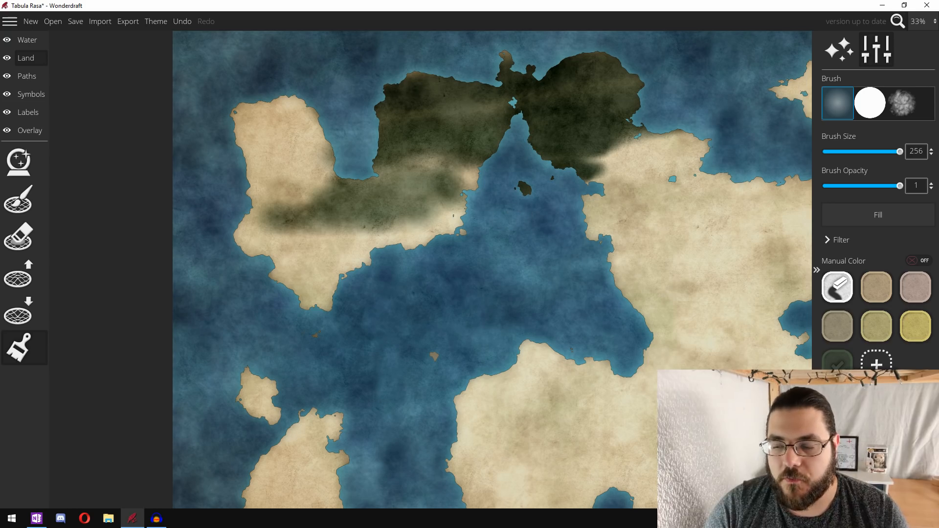
# Change the custom ground colour to a lighter green and paint the western landmass's southern tip
pyautogui.click(877, 363)
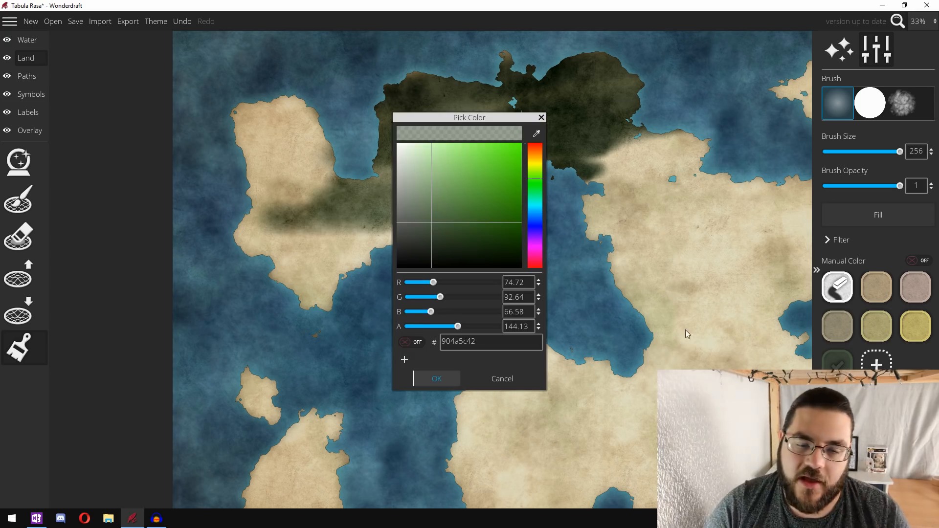
pyautogui.click(433, 206)
pyautogui.click(438, 379)
pyautogui.moveTo(292, 263)
pyautogui.mouseDown()
pyautogui.moveTo(368, 291)
pyautogui.moveTo(268, 282)
pyautogui.mouseUp()
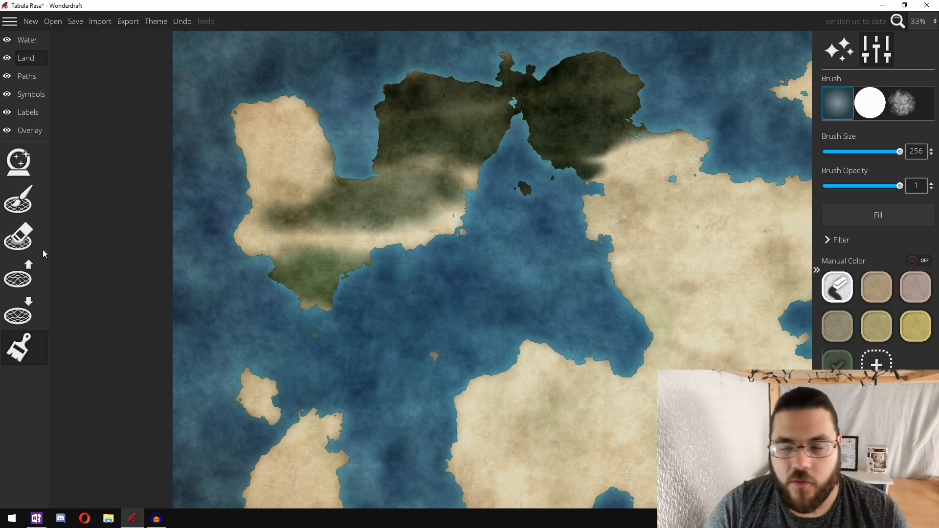
# Erase the dark green from the land east of the bay and cover the western landmass in blended shades of green
pyautogui.click(835, 293)
pyautogui.moveTo(511, 103)
pyautogui.mouseDown()
pyautogui.moveTo(523, 87)
pyautogui.moveTo(514, 79)
pyautogui.moveTo(647, 64)
pyautogui.moveTo(460, 76)
pyautogui.mouseUp()
pyautogui.moveTo(523, 76)
pyautogui.mouseDown()
pyautogui.moveTo(431, 85)
pyautogui.moveTo(637, 85)
pyautogui.moveTo(383, 86)
pyautogui.moveTo(636, 96)
pyautogui.moveTo(587, 166)
pyautogui.moveTo(536, 121)
pyautogui.moveTo(588, 169)
pyautogui.moveTo(465, 186)
pyautogui.moveTo(526, 189)
pyautogui.moveTo(361, 196)
pyautogui.moveTo(419, 172)
pyautogui.moveTo(430, 203)
pyautogui.moveTo(262, 201)
pyautogui.moveTo(427, 206)
pyautogui.moveTo(281, 216)
pyautogui.moveTo(348, 232)
pyautogui.mouseUp()
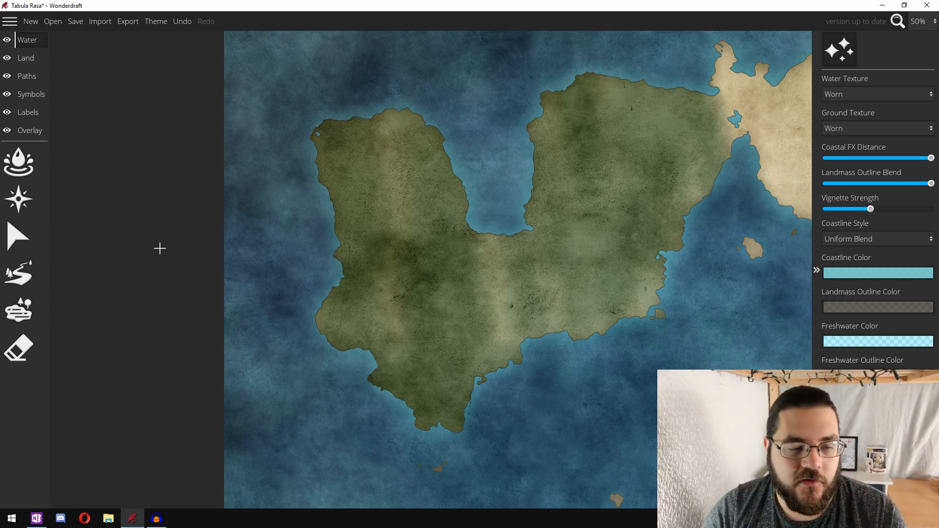
# Draw a width 8 river from the western landmass's northern arm's east coast southwest into the interior, with roughness 2 and meander distance 0.6
pyautogui.click(43, 282)
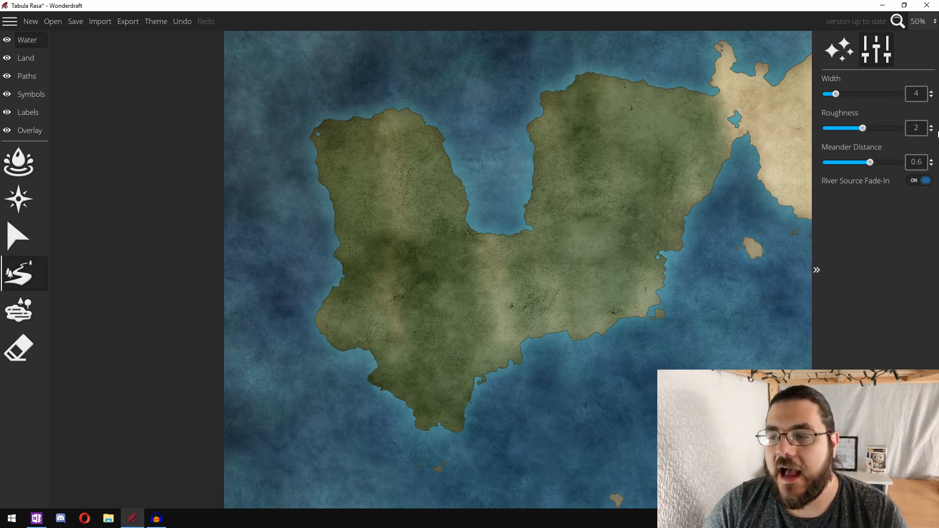
pyautogui.moveTo(837, 94); pyautogui.dragTo(851, 94)
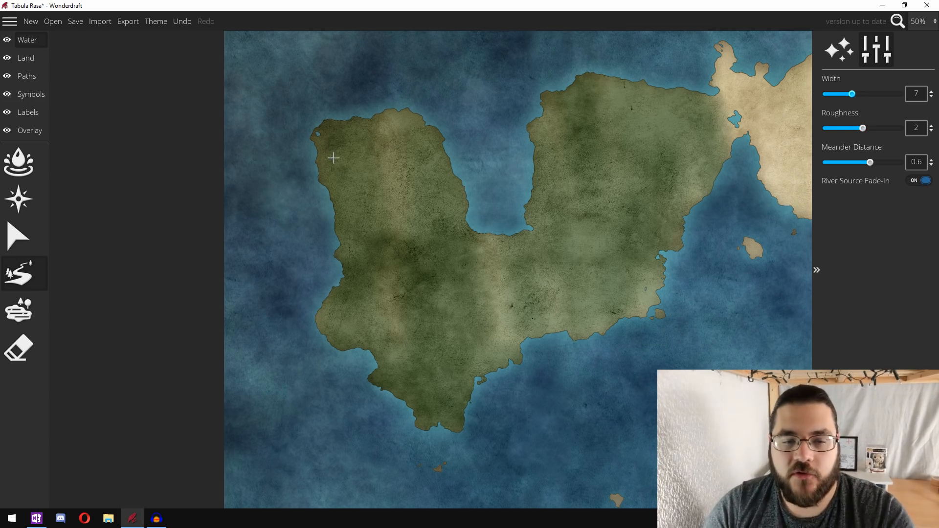
pyautogui.scroll(5, 391, 93)
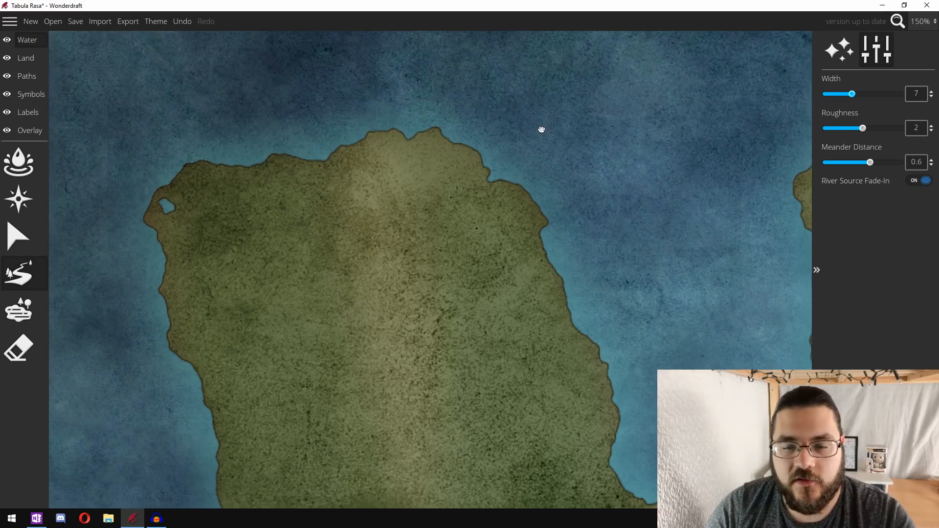
pyautogui.moveTo(542, 130); pyautogui.dragTo(530, 46)
pyautogui.press(']')
pyautogui.moveTo(566, 137)
pyautogui.mouseDown()
pyautogui.moveTo(434, 223)
pyautogui.moveTo(403, 266)
pyautogui.moveTo(407, 315)
pyautogui.moveTo(387, 335)
pyautogui.mouseUp()
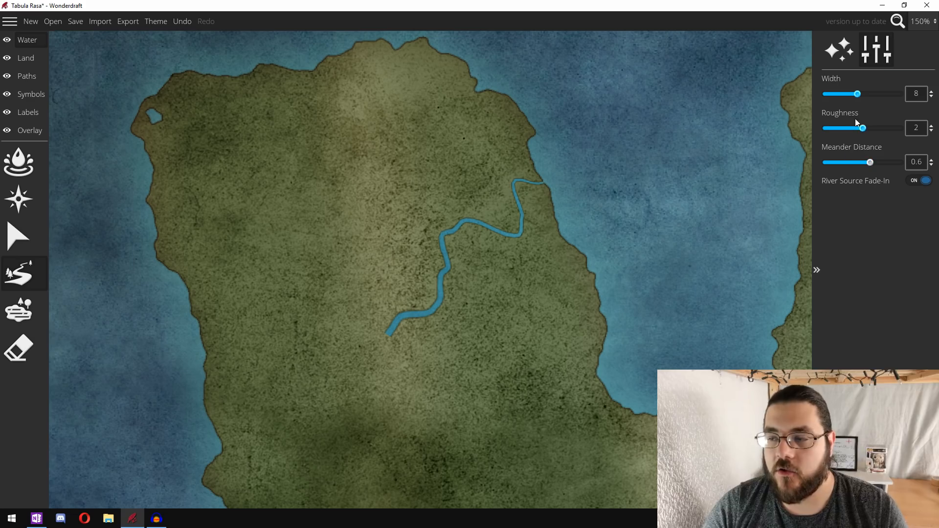
# Draw a width 5 tributary joining the river from the northwest and extend the river's southwest end at width 7
pyautogui.moveTo(854, 97); pyautogui.dragTo(842, 98)
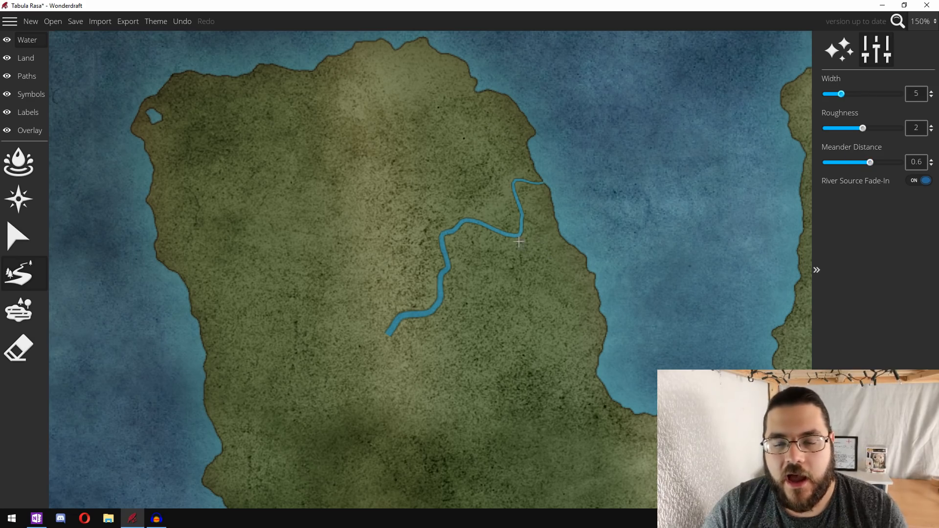
pyautogui.moveTo(372, 191); pyautogui.dragTo(441, 275)
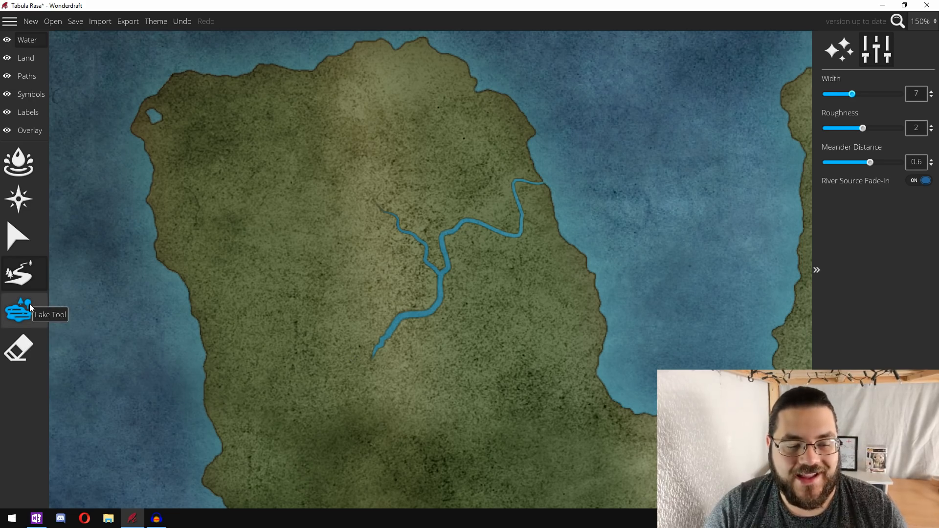
# Place a lake at the river's southwest end with brush size 95, roughness 1 and detail 2
pyautogui.click(29, 304)
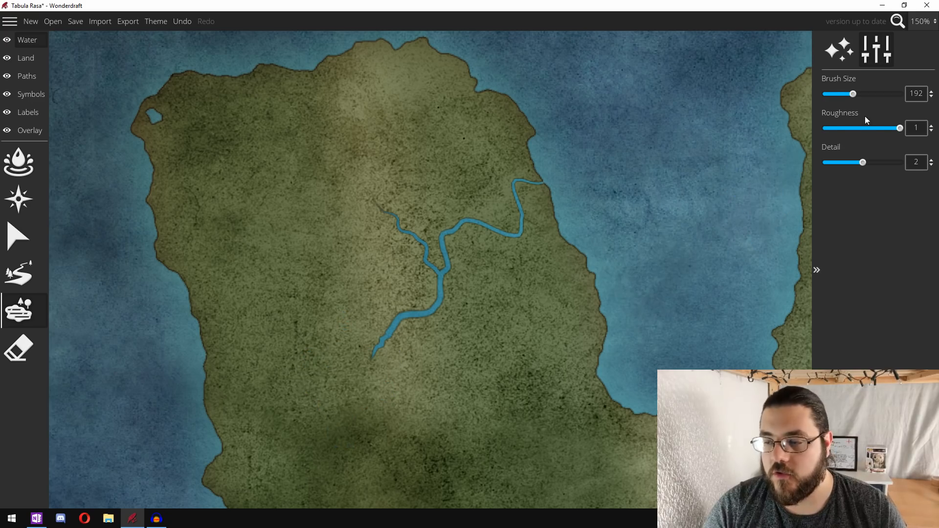
pyautogui.moveTo(844, 94); pyautogui.dragTo(839, 94)
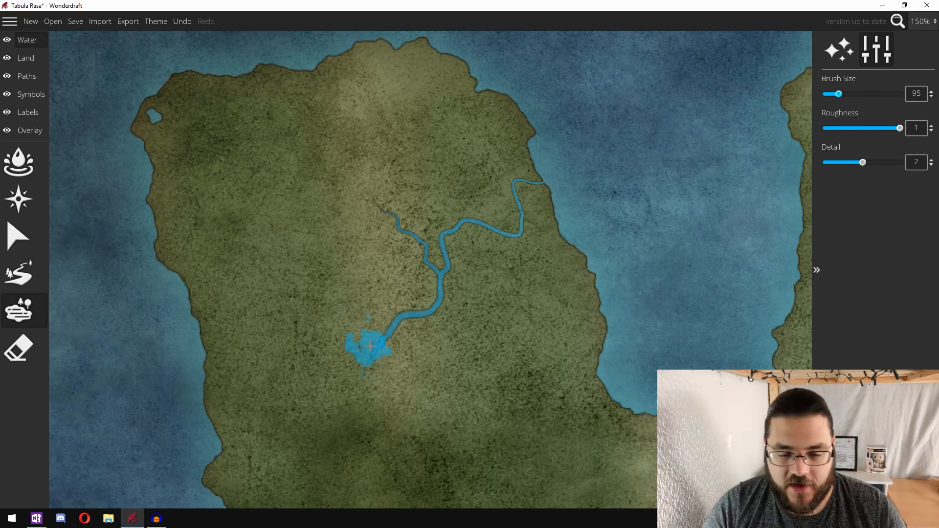
pyautogui.click(362, 370)
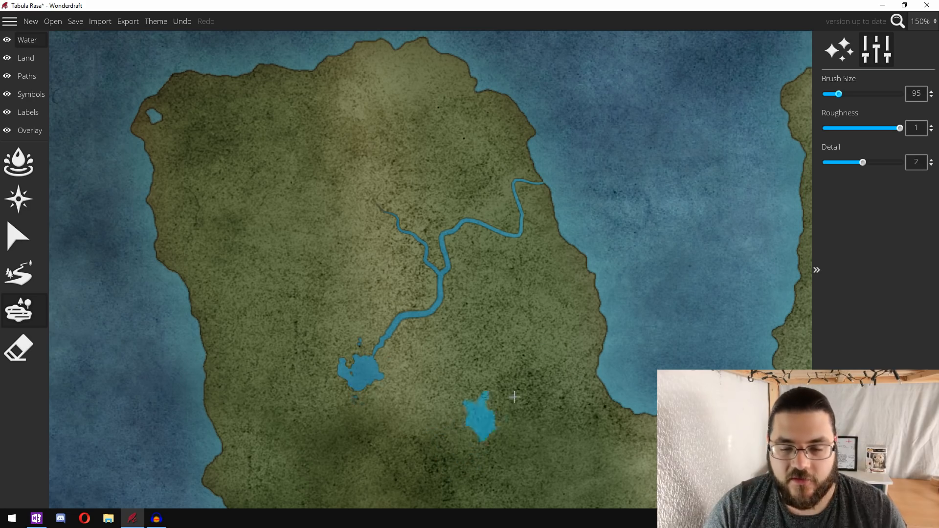
# Turn off the river source fade-in and draw a width 7 river running southwest out of the lake
pyautogui.moveTo(667, 299); pyautogui.dragTo(687, 171)
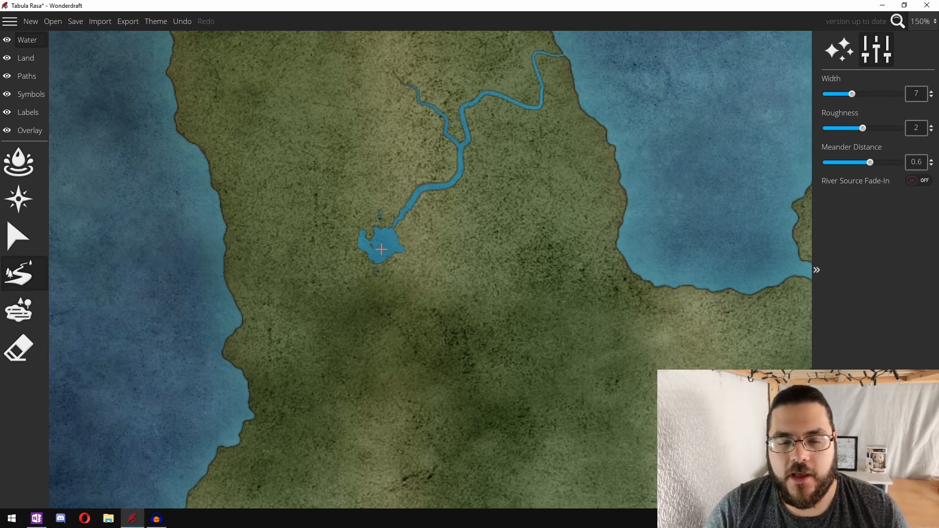
pyautogui.moveTo(382, 250)
pyautogui.mouseDown()
pyautogui.moveTo(367, 254)
pyautogui.moveTo(337, 296)
pyautogui.mouseUp()
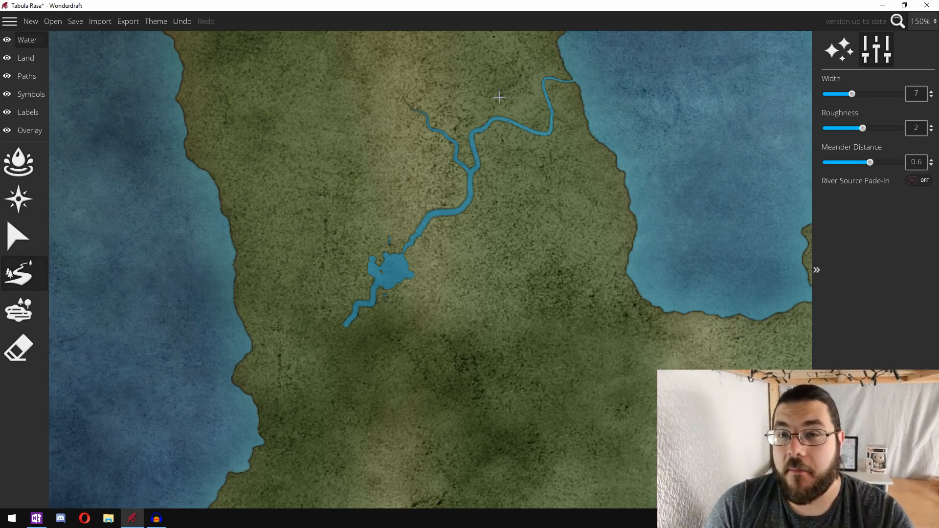
# Cover the stray ponds north and south of the lake using the land brush at size 17
pyautogui.scroll(5, 311, 265)
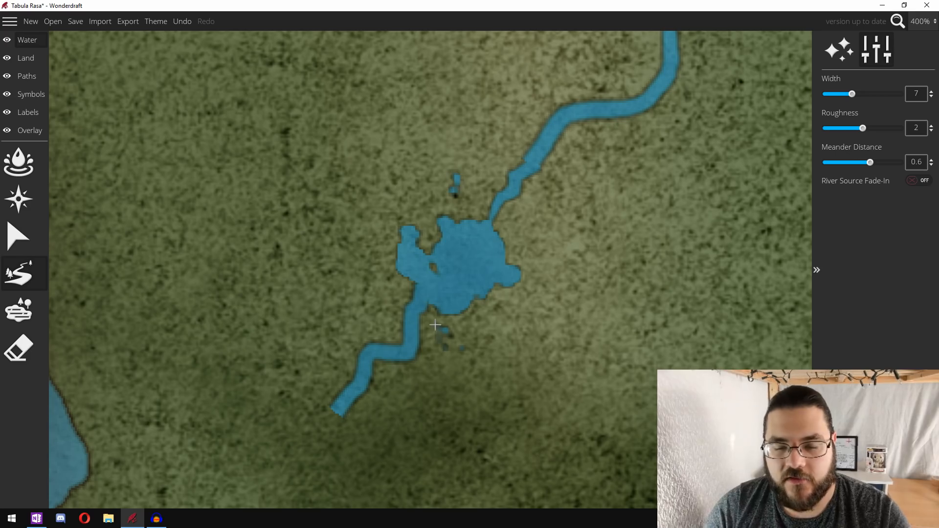
pyautogui.click(27, 58)
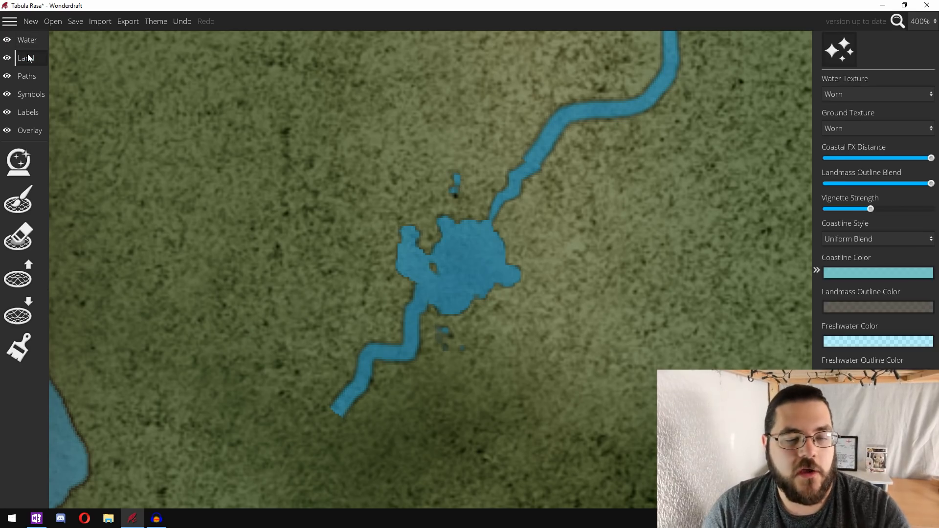
pyautogui.click(19, 275)
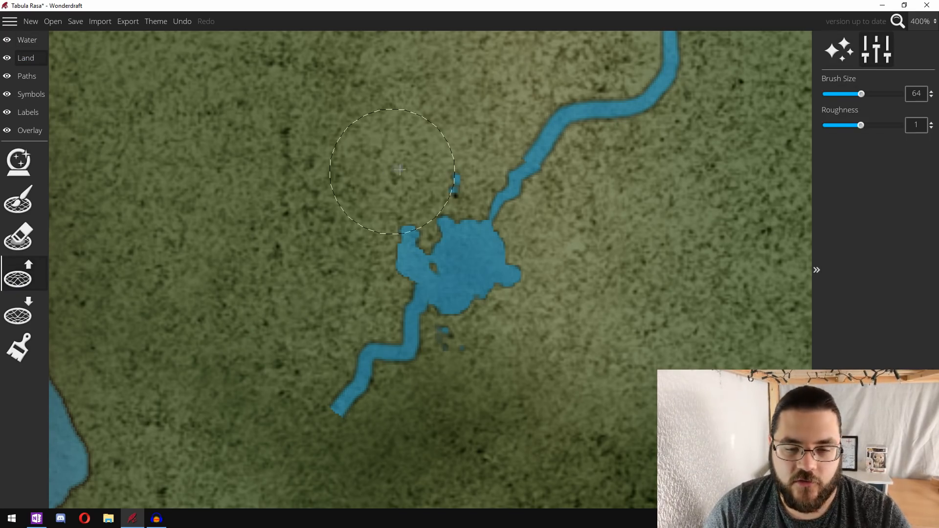
pyautogui.click(24, 196)
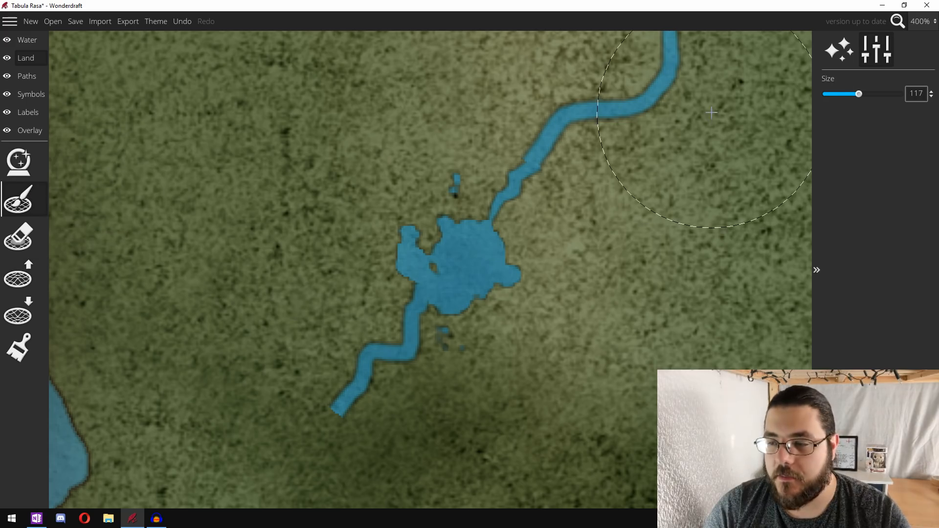
pyautogui.click(829, 94)
pyautogui.moveTo(460, 173); pyautogui.dragTo(446, 191)
pyautogui.moveTo(470, 350); pyautogui.dragTo(445, 338)
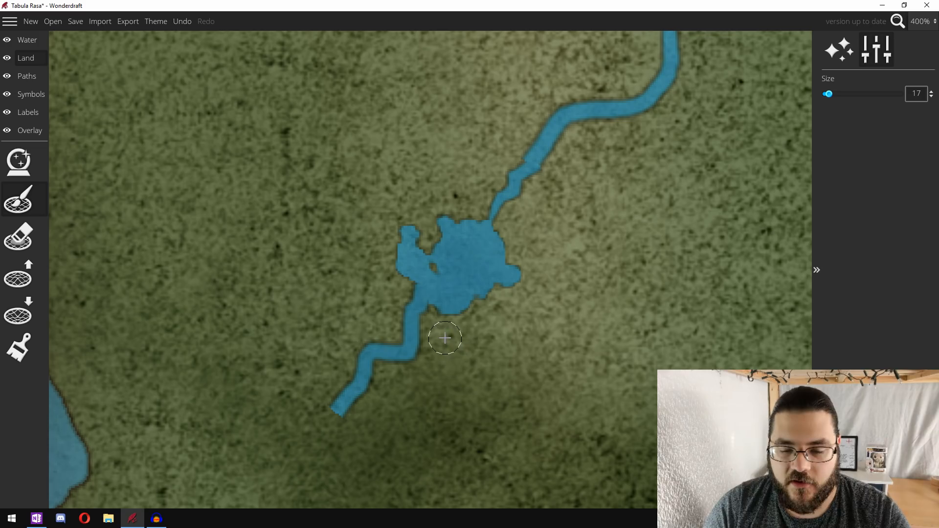
# Switch to the land eraser and set its size to 12
pyautogui.click(18, 274)
pyautogui.moveTo(838, 93); pyautogui.dragTo(827, 94)
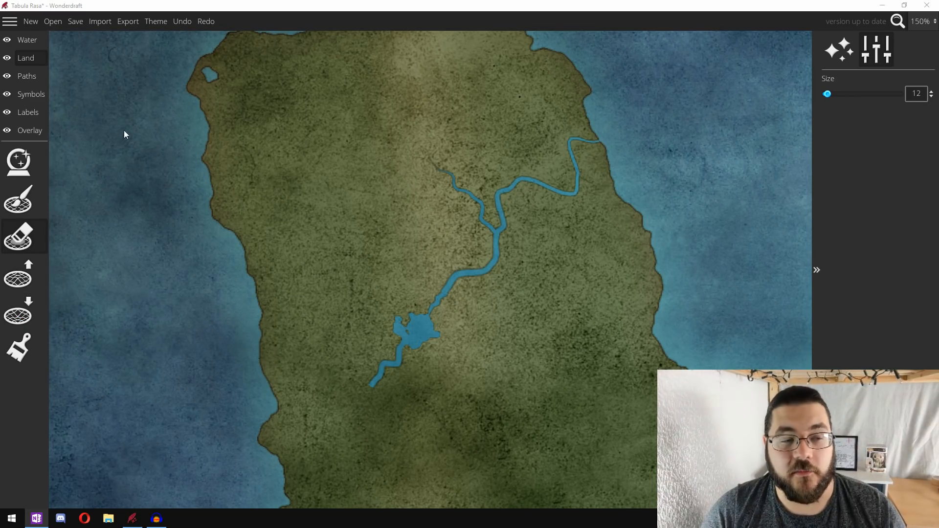
# Switch to placing mountain symbols and choose the shaded, multi-peaked pencil mountain from the palette
pyautogui.click(38, 90)
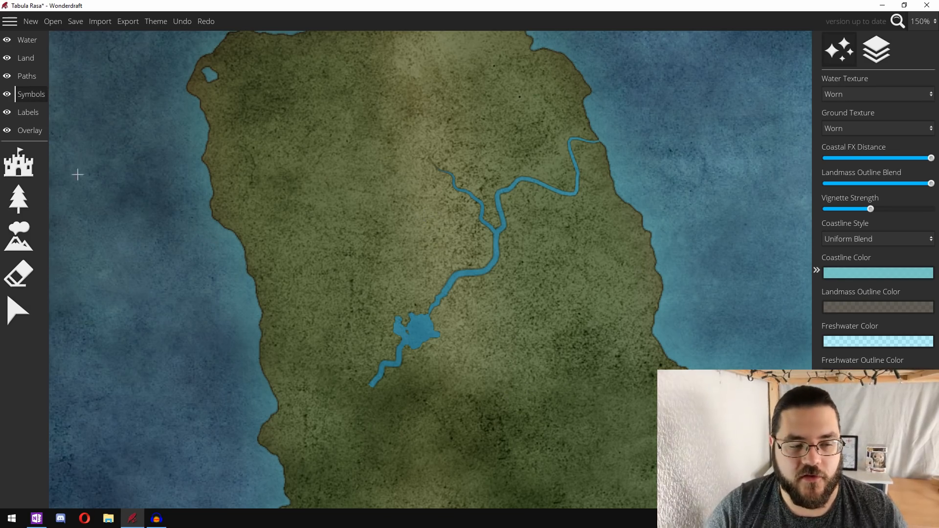
pyautogui.click(15, 247)
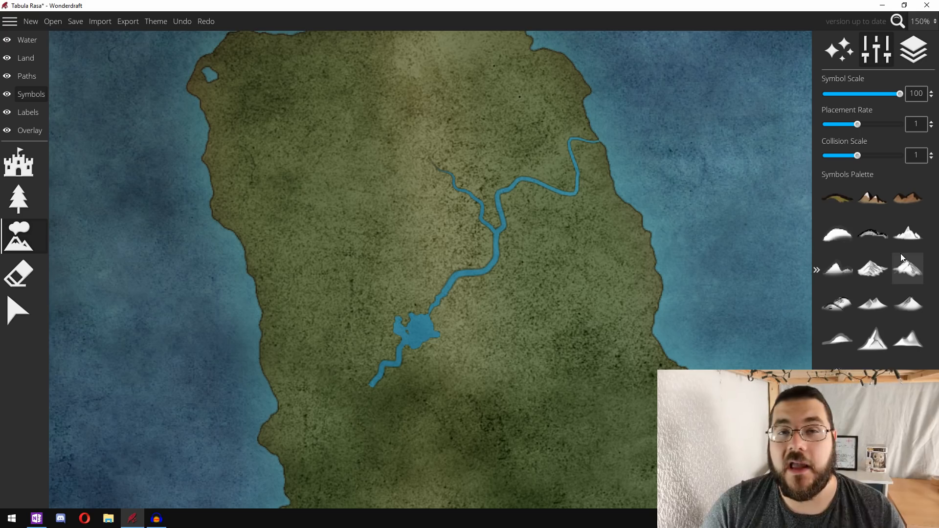
pyautogui.click(877, 265)
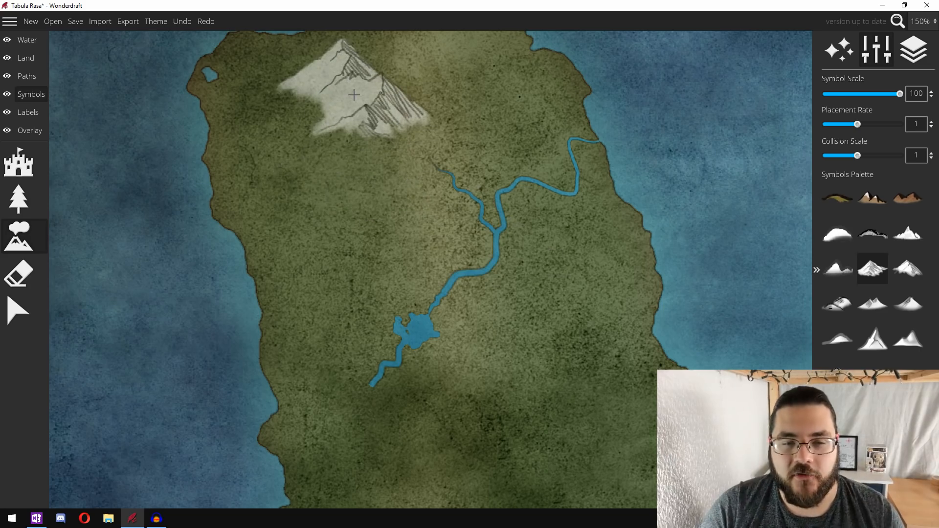
# Try a continuous mountain range at symbol scale 100 running southeast across the landmass, and undo it
pyautogui.moveTo(354, 94)
pyautogui.mouseDown()
pyautogui.moveTo(380, 105)
pyautogui.moveTo(483, 278)
pyautogui.moveTo(626, 406)
pyautogui.mouseUp()
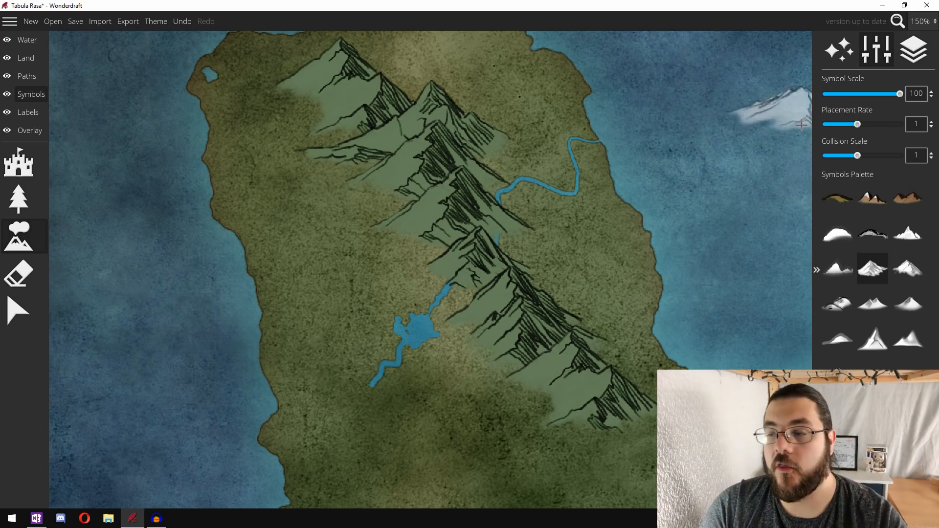
pyautogui.hotkey('ctrl', 'z')
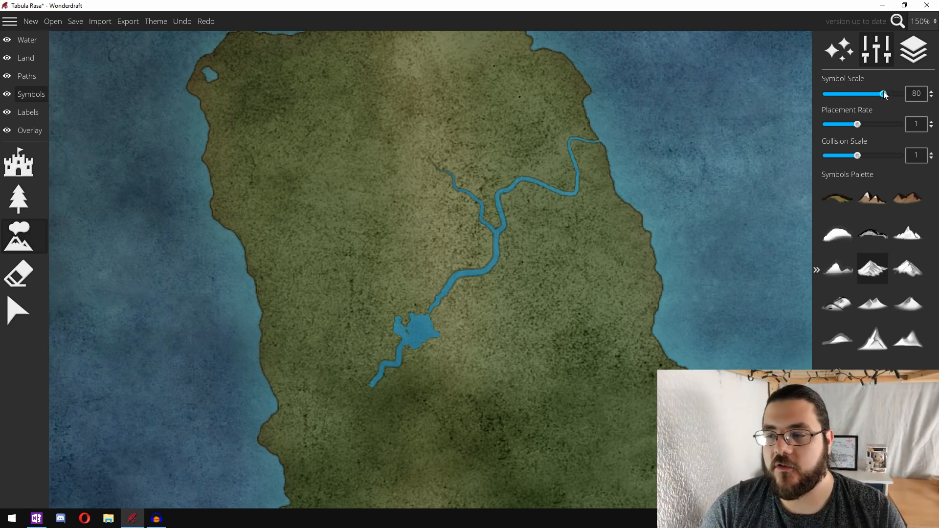
# At symbol scale 65, place one mountain at the northern river's source and another at the southwest end of the lake's river
pyautogui.moveTo(884, 94); pyautogui.dragTo(871, 94)
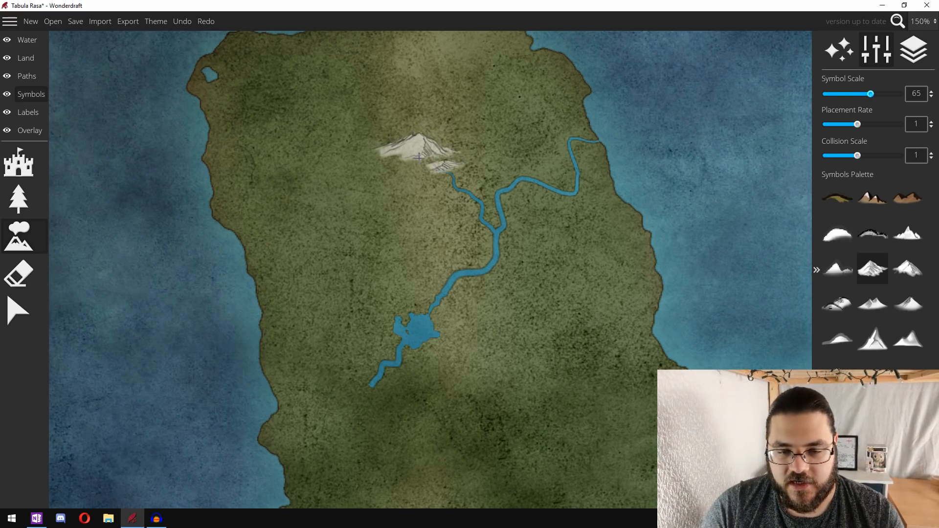
pyautogui.click(420, 155)
pyautogui.click(356, 390)
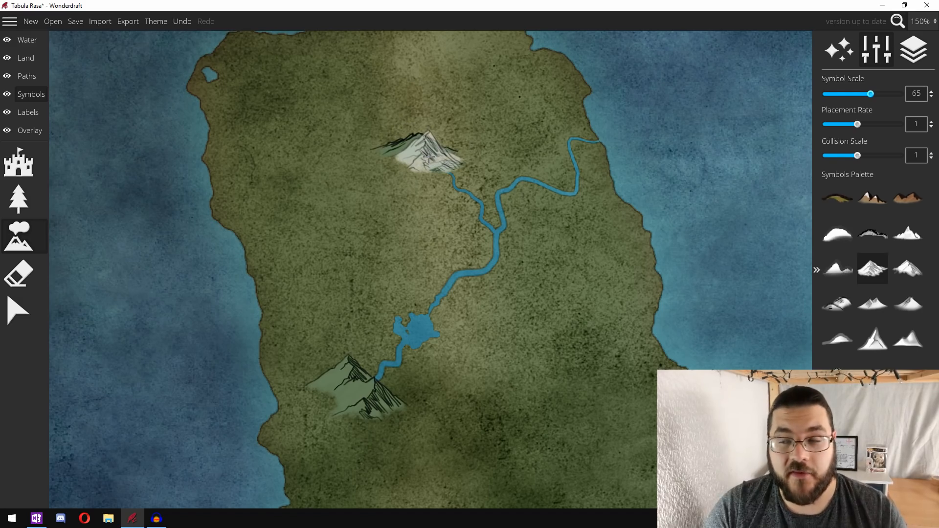
# Switch to the land colour brush with the soft tip, size 59 and the light tan preset colour
pyautogui.click(29, 61)
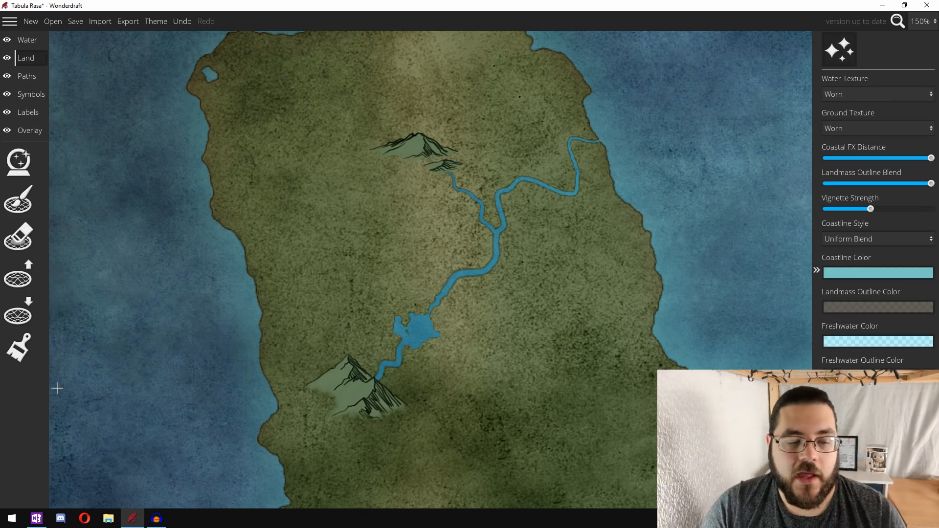
pyautogui.click(18, 348)
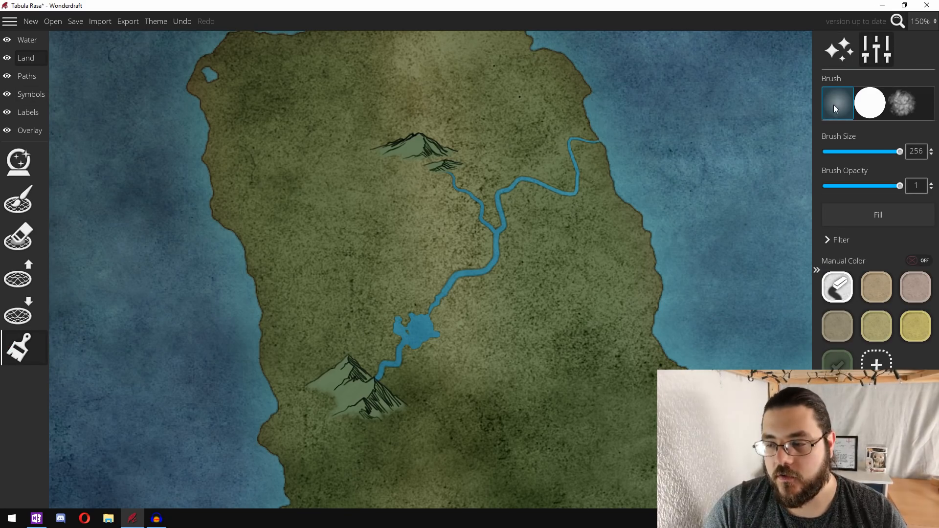
pyautogui.click(843, 153)
pyautogui.click(877, 287)
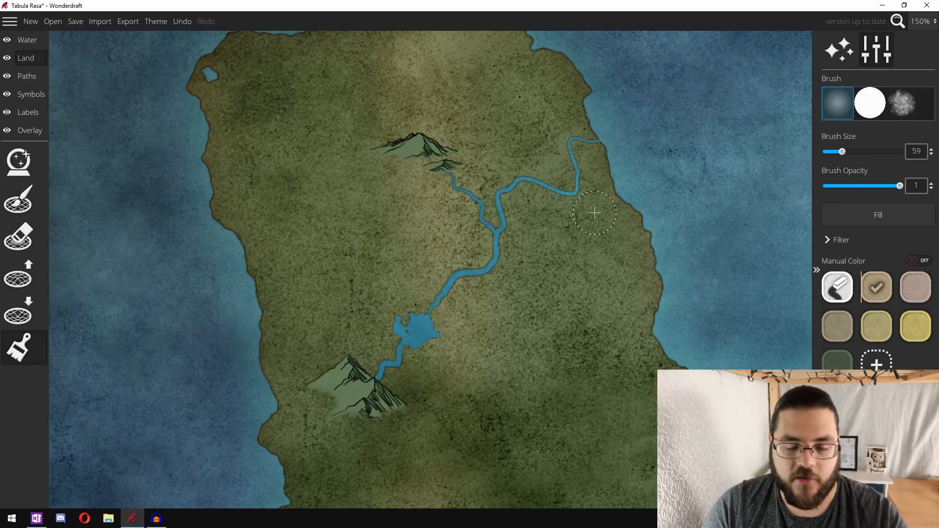
# With brush size 22, limit the paint filter to Mountains only and colour the northern mountain and its foothill tan
pyautogui.scroll(5, 415, 130)
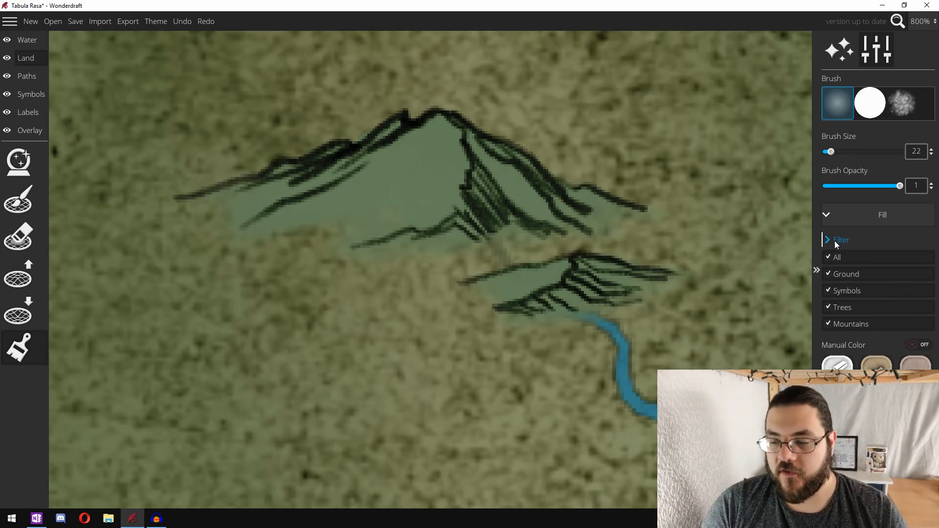
pyautogui.click(827, 274)
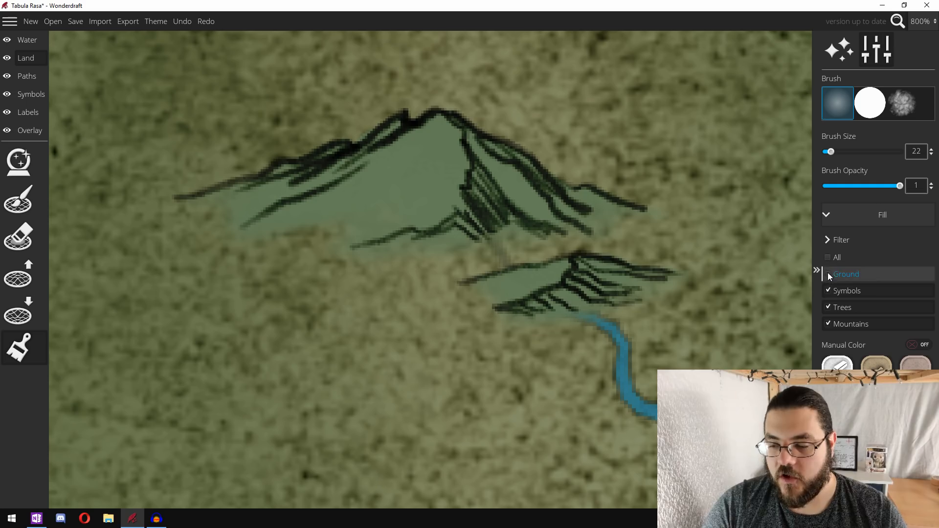
pyautogui.click(828, 308)
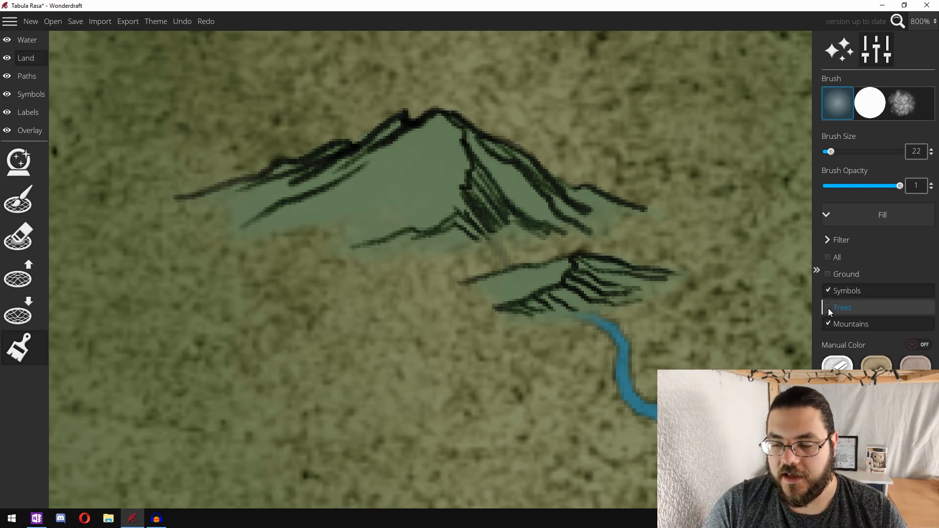
pyautogui.click(829, 289)
pyautogui.moveTo(535, 121)
pyautogui.mouseDown()
pyautogui.moveTo(430, 196)
pyautogui.moveTo(607, 151)
pyautogui.mouseUp()
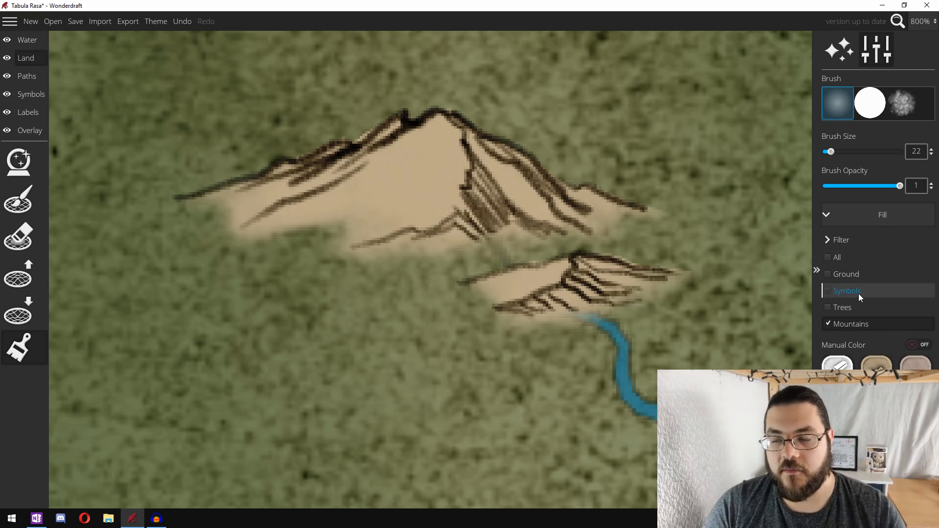
# Colour the southwestern mountain tan with the same mountains-only brush
pyautogui.scroll(-2, 569, 226)
pyautogui.scroll(-4, 569, 226)
pyautogui.scroll(1, 569, 227)
pyautogui.scroll(-1, 569, 227)
pyautogui.moveTo(472, 450); pyautogui.dragTo(508, 461)
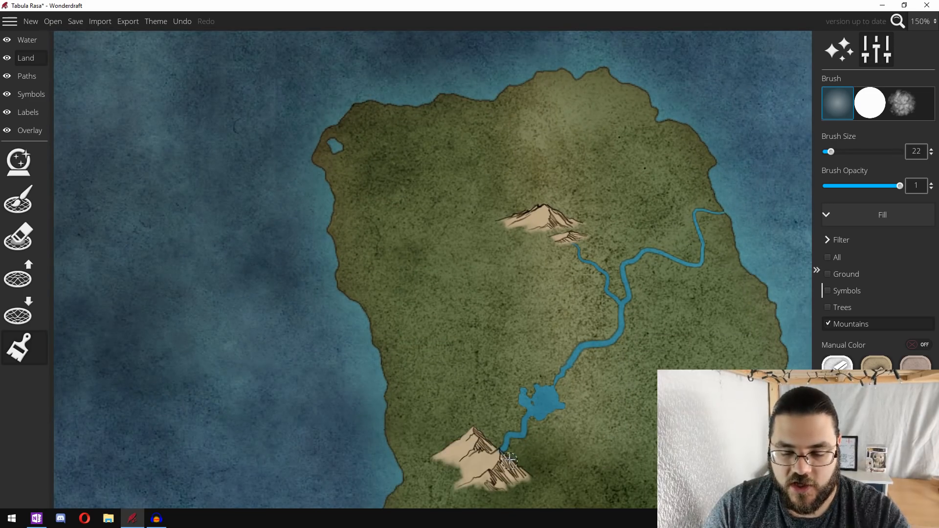
# Limit the paint filter to Ground only and try painting the ground around the northern mountain tan
pyautogui.scroll(1, 603, 228)
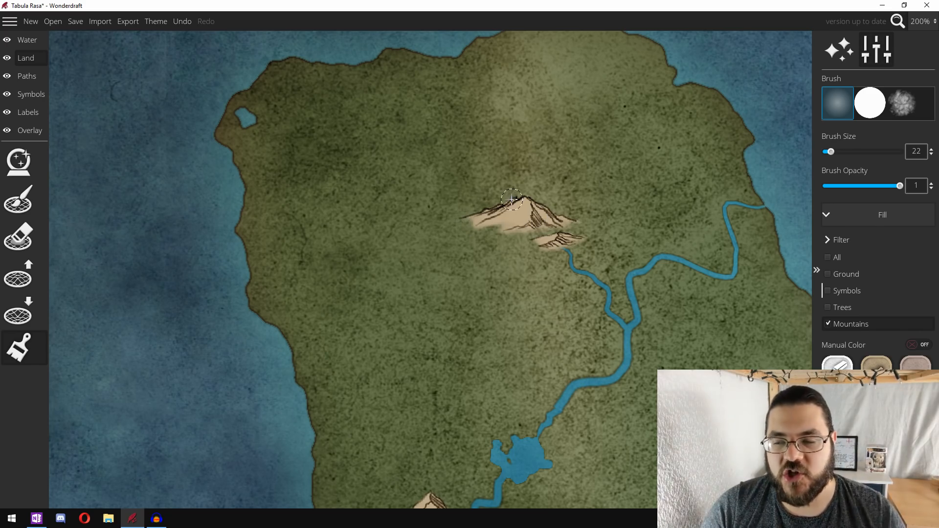
pyautogui.click(827, 324)
pyautogui.click(828, 274)
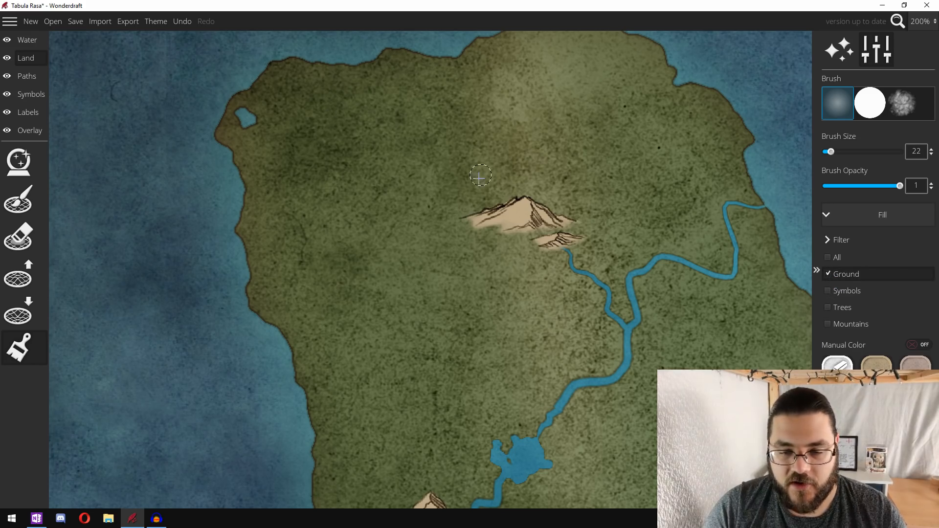
pyautogui.moveTo(469, 210)
pyautogui.mouseDown()
pyautogui.moveTo(528, 232)
pyautogui.moveTo(450, 227)
pyautogui.moveTo(563, 225)
pyautogui.moveTo(566, 209)
pyautogui.mouseUp()
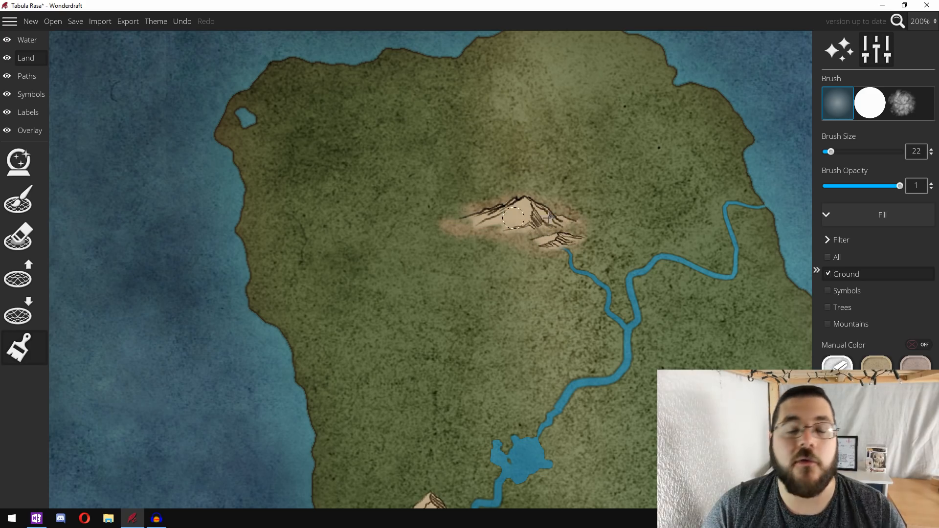
pyautogui.moveTo(569, 211); pyautogui.dragTo(527, 190)
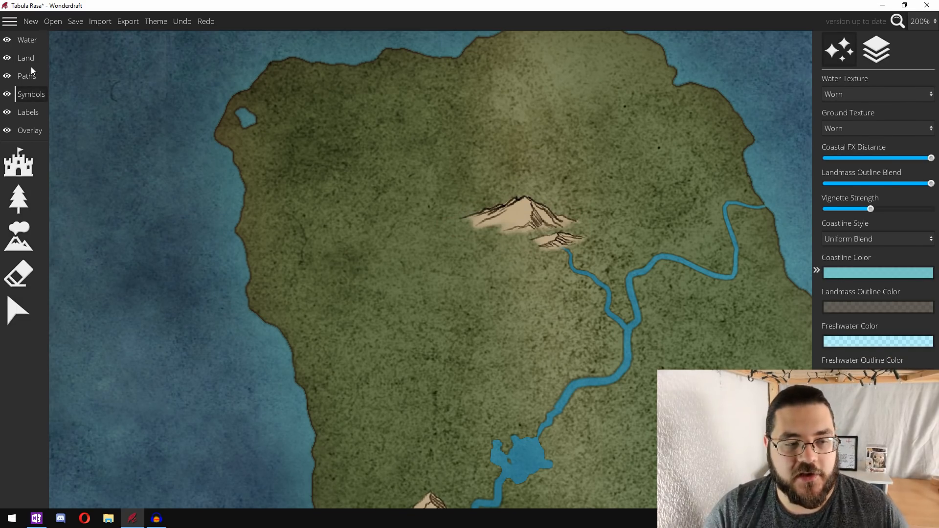
# Switch to placing tree symbols and choose Penciled Pines
pyautogui.click(32, 202)
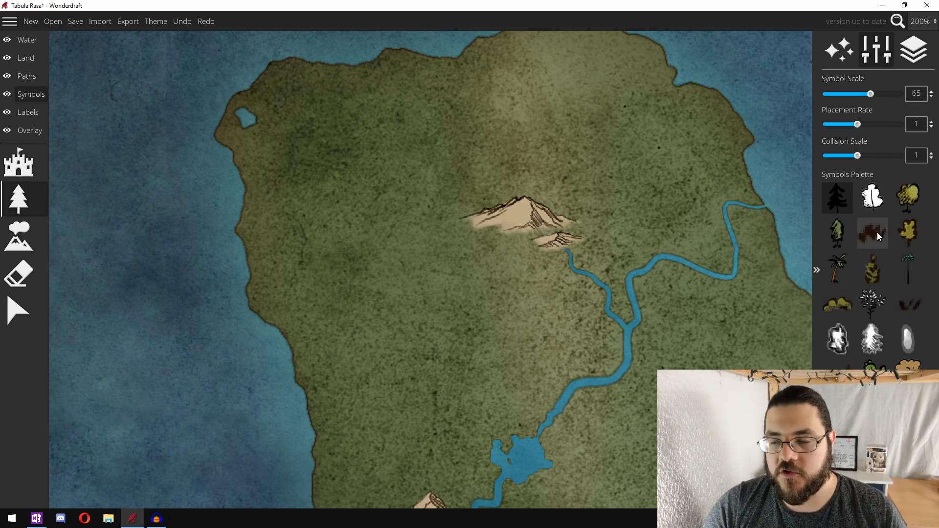
pyautogui.click(849, 211)
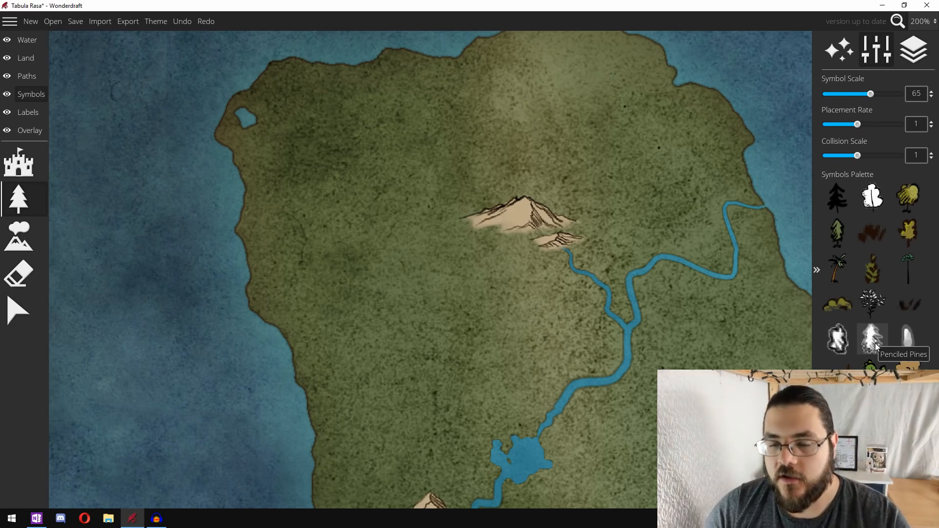
# Try a curved band of pines at symbol scale 65 west of the northern mountain, and undo it
pyautogui.moveTo(429, 169)
pyautogui.mouseDown()
pyautogui.moveTo(479, 182)
pyautogui.moveTo(426, 217)
pyautogui.moveTo(413, 240)
pyautogui.moveTo(488, 279)
pyautogui.moveTo(504, 303)
pyautogui.mouseUp()
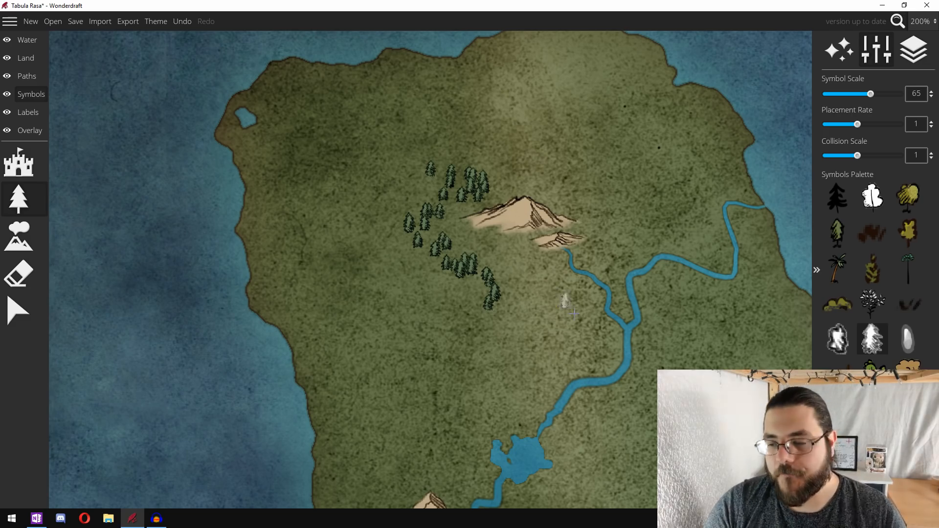
pyautogui.hotkey('ctrl', 'z')
# At symbol scale 40, draw pines around the northern mountain's west side and along the upper river to the southeast
pyautogui.scroll(2, 519, 206)
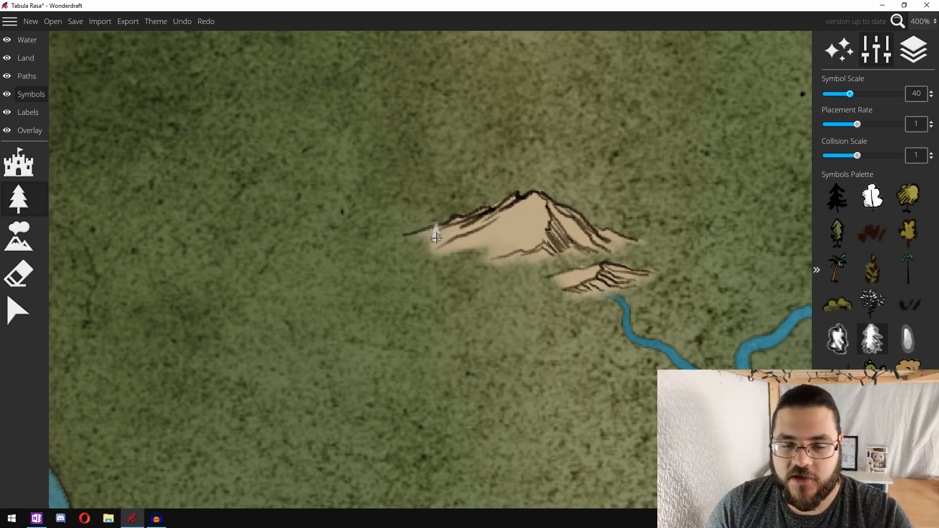
pyautogui.moveTo(442, 203)
pyautogui.mouseDown()
pyautogui.moveTo(389, 237)
pyautogui.moveTo(411, 269)
pyautogui.moveTo(495, 313)
pyautogui.moveTo(546, 299)
pyautogui.moveTo(543, 278)
pyautogui.mouseUp()
pyautogui.moveTo(450, 290)
pyautogui.mouseDown()
pyautogui.moveTo(425, 299)
pyautogui.moveTo(449, 316)
pyautogui.mouseUp()
pyautogui.moveTo(475, 193); pyautogui.dragTo(525, 175)
pyautogui.moveTo(581, 318)
pyautogui.mouseDown()
pyautogui.moveTo(613, 324)
pyautogui.moveTo(611, 334)
pyautogui.moveTo(660, 365)
pyautogui.mouseUp()
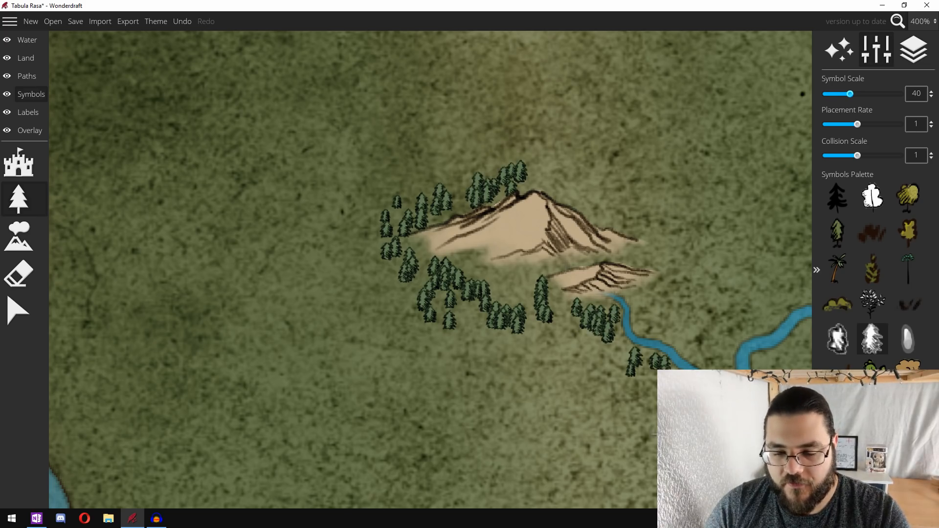
# Draw rows of pines along the northern slopes of the southwestern mountain at symbol scale 40
pyautogui.scroll(-2, 562, 323)
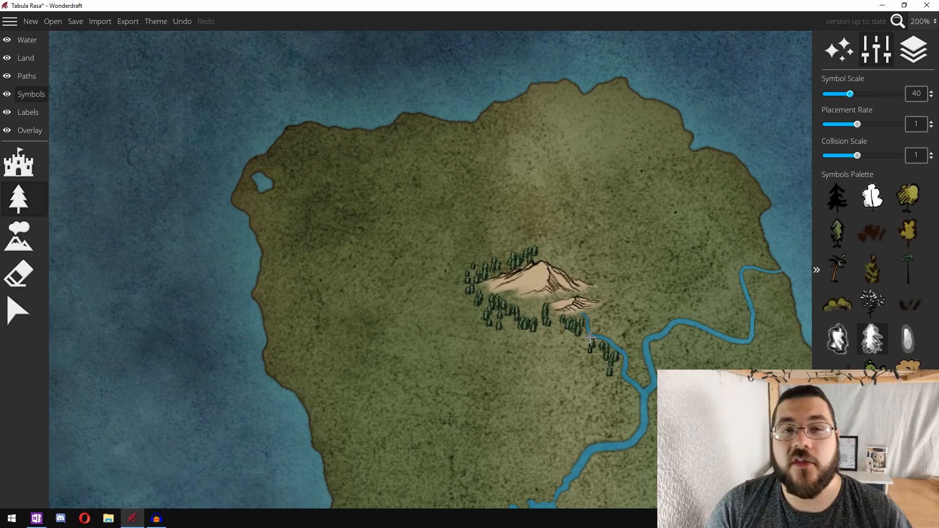
pyautogui.moveTo(623, 308); pyautogui.dragTo(552, 93)
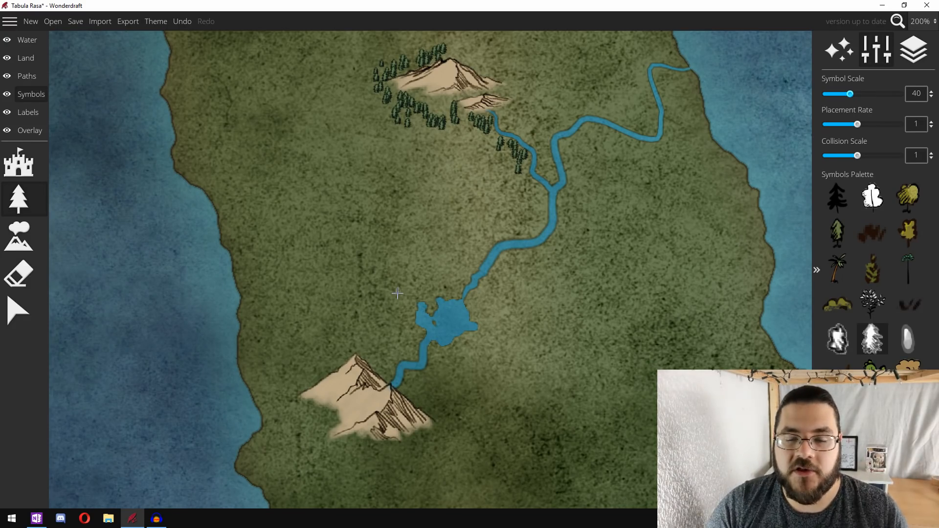
pyautogui.moveTo(337, 361)
pyautogui.mouseDown()
pyautogui.moveTo(309, 375)
pyautogui.moveTo(294, 397)
pyautogui.mouseUp()
pyautogui.moveTo(371, 360); pyautogui.dragTo(387, 375)
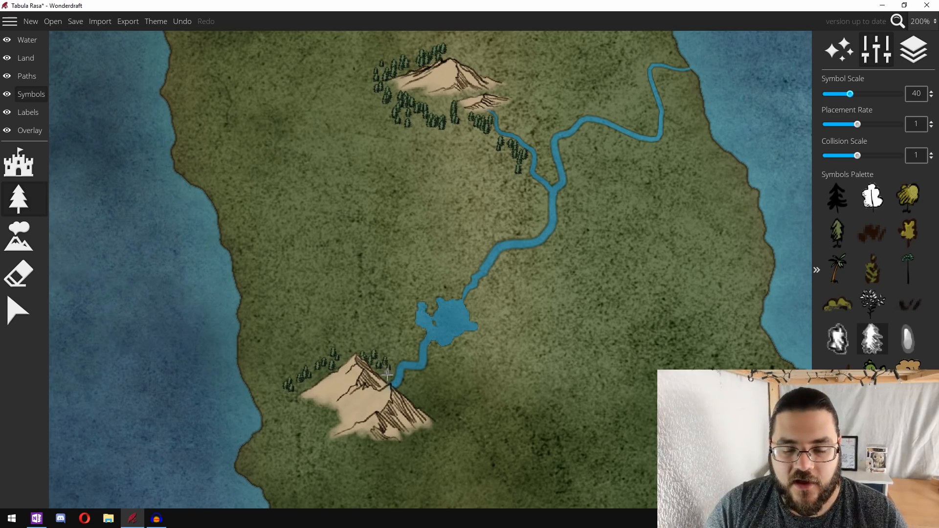
# Try two small pencil mountains at symbol scale 20 in the open land between the two larger mountains
pyautogui.moveTo(348, 204); pyautogui.dragTo(404, 256)
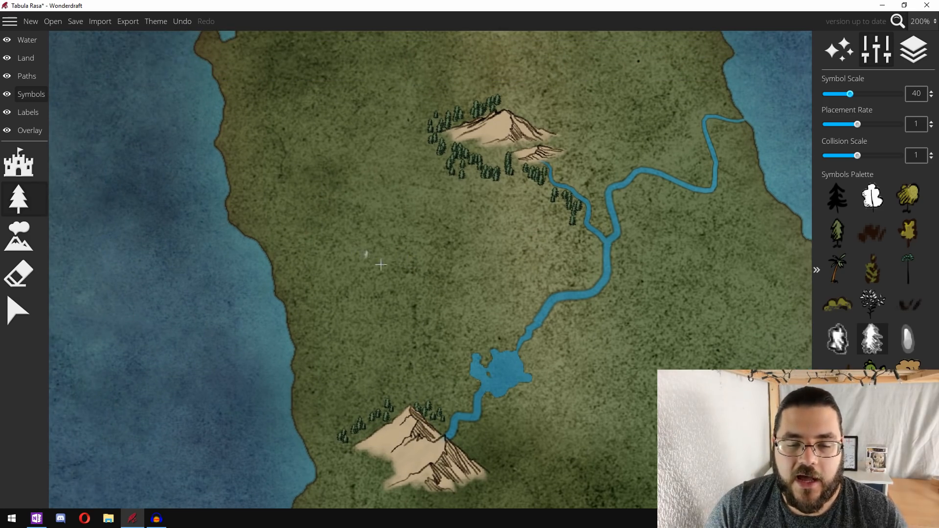
pyautogui.click(19, 236)
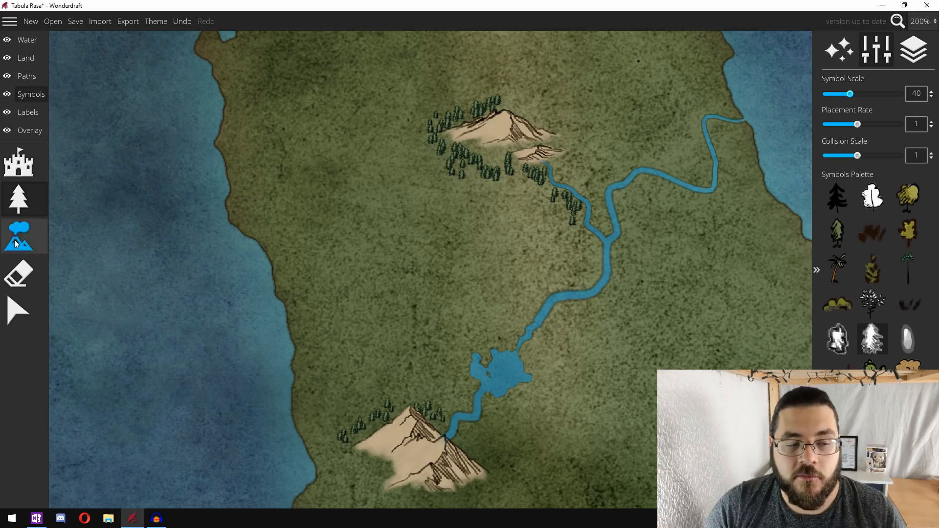
pyautogui.click(872, 269)
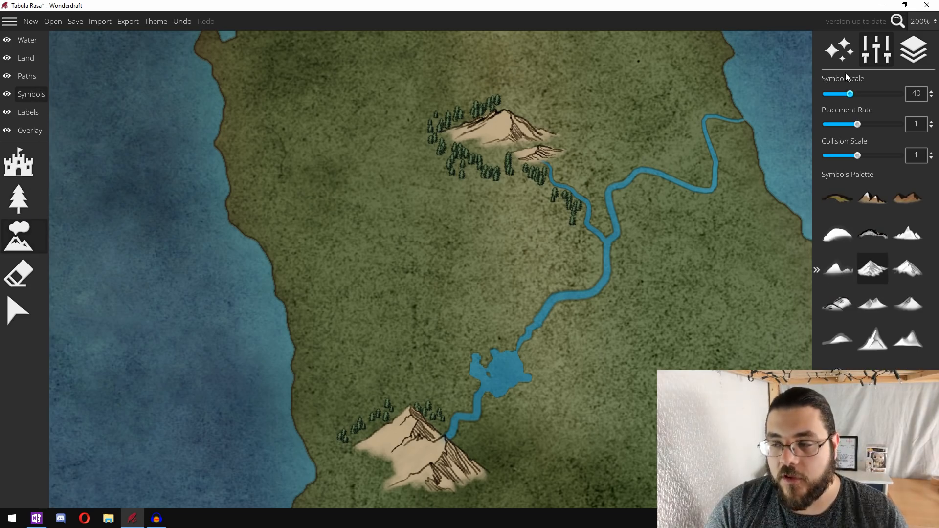
pyautogui.click(336, 262)
pyautogui.click(489, 293)
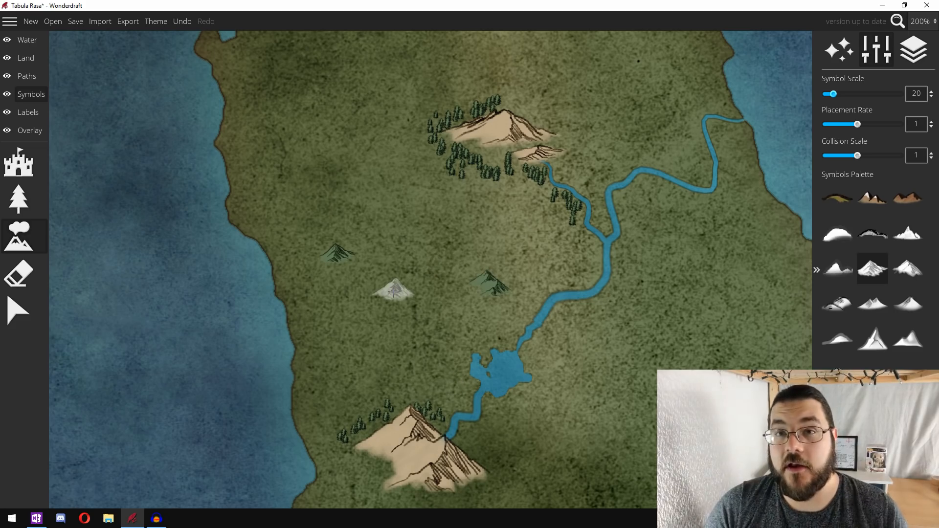
# Try a ring of Penciled Pines at symbol scale 20 around the eastern small mountain, and undo the small trees and mountains
pyautogui.click(14, 208)
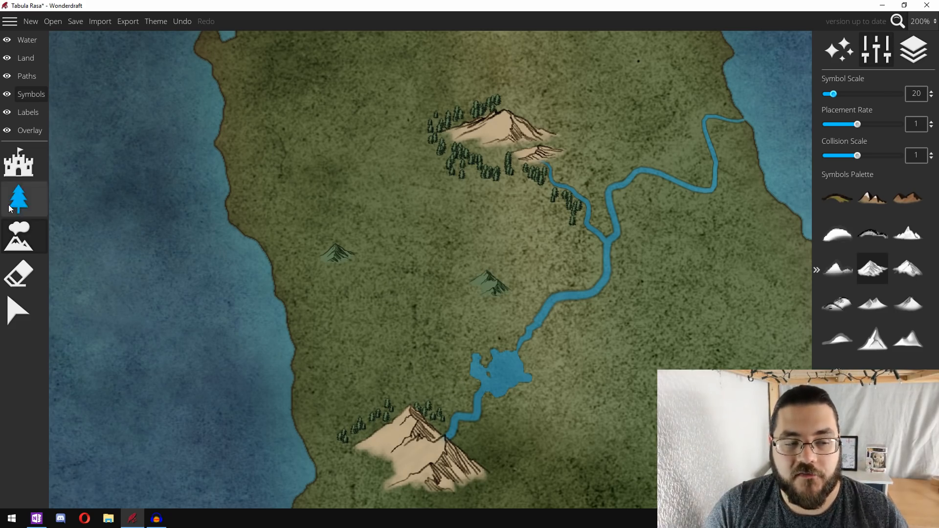
pyautogui.click(867, 337)
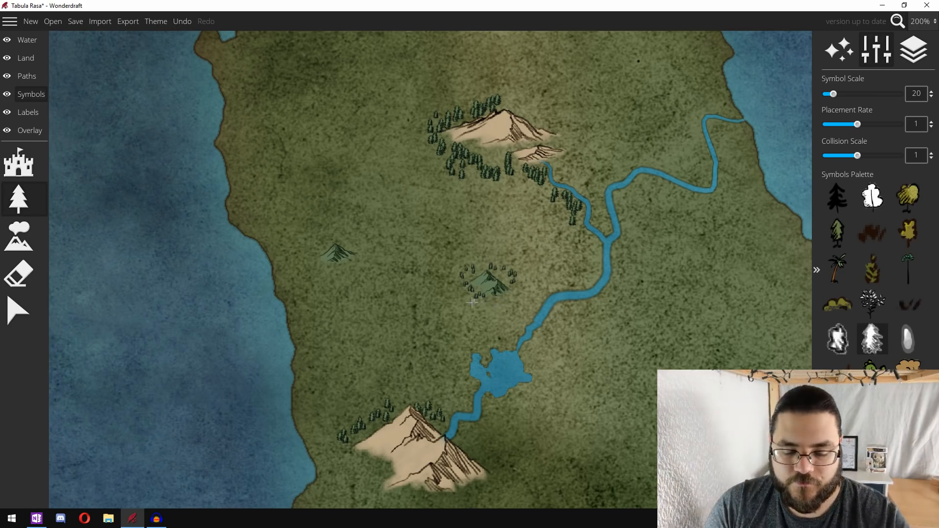
pyautogui.hotkey('ctrl', 'z')
pyautogui.scroll(1, 472, 303)
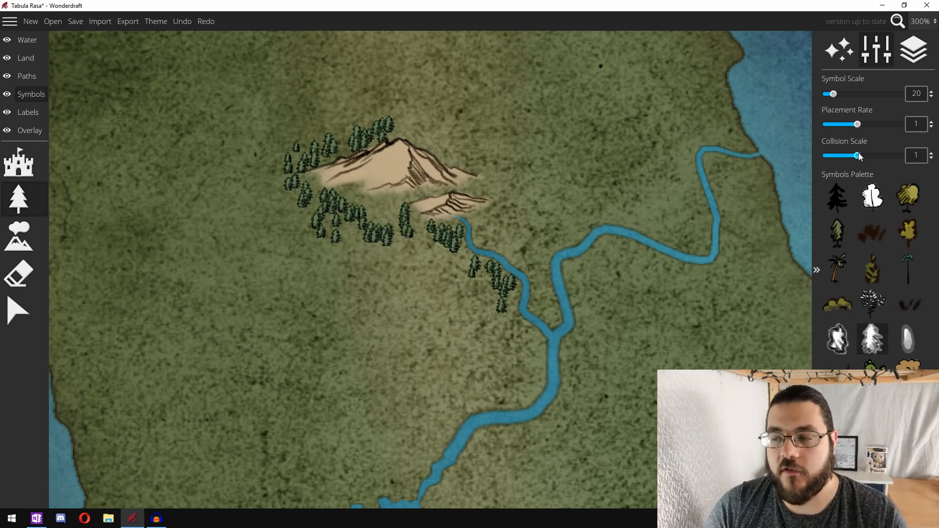
pyautogui.scroll(3, 628, 56)
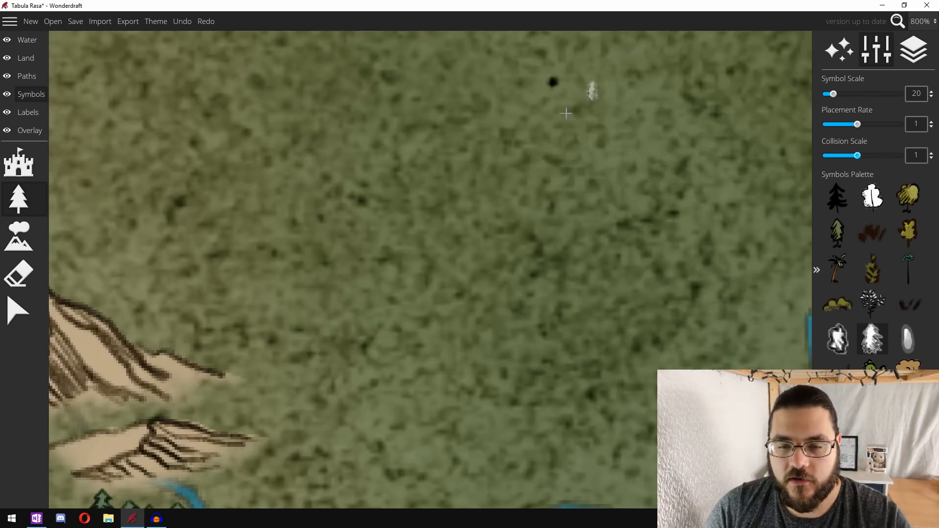
# Try pine clusters at symbol scale 45 east of the northern mountain with collision scales 1, 0.25 and 2
pyautogui.scroll(-2, 563, 112)
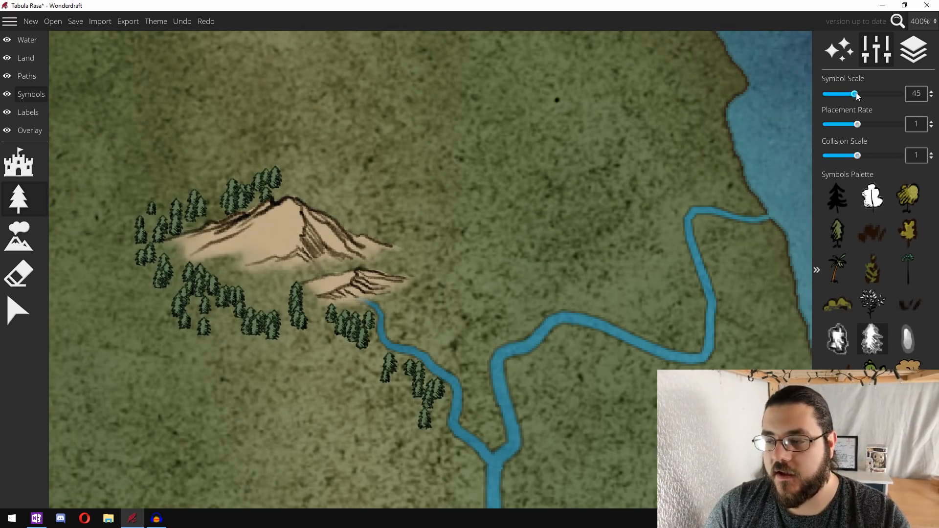
pyautogui.moveTo(443, 138)
pyautogui.mouseDown()
pyautogui.moveTo(432, 160)
pyautogui.moveTo(474, 195)
pyautogui.moveTo(488, 248)
pyautogui.moveTo(428, 222)
pyautogui.moveTo(422, 208)
pyautogui.moveTo(464, 163)
pyautogui.mouseUp()
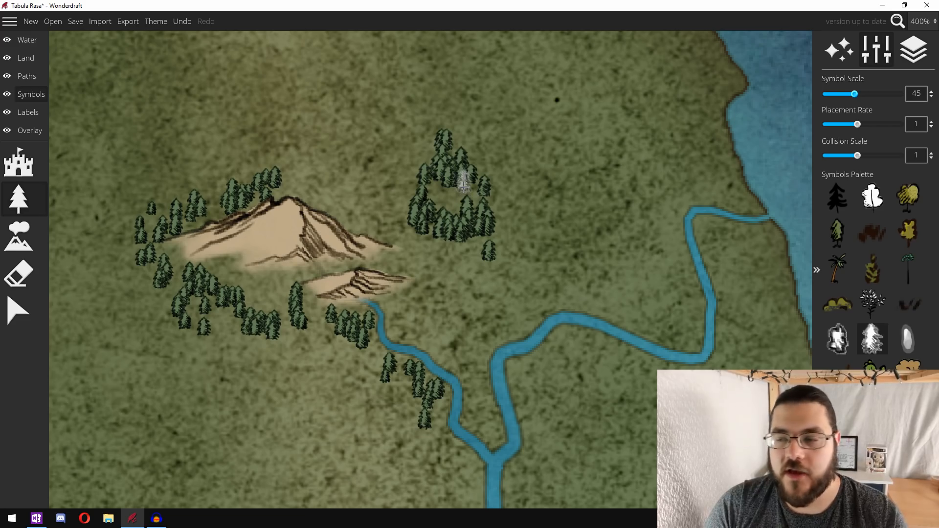
pyautogui.moveTo(862, 155); pyautogui.dragTo(827, 156)
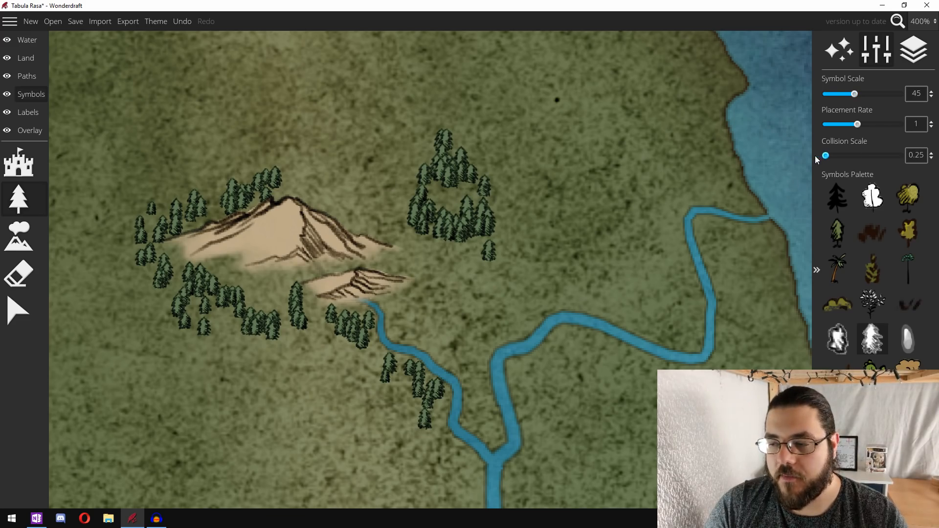
pyautogui.moveTo(526, 120)
pyautogui.mouseDown()
pyautogui.moveTo(585, 193)
pyautogui.moveTo(589, 223)
pyautogui.moveTo(577, 250)
pyautogui.moveTo(541, 230)
pyautogui.moveTo(545, 211)
pyautogui.moveTo(555, 213)
pyautogui.moveTo(585, 180)
pyautogui.moveTo(552, 156)
pyautogui.moveTo(550, 186)
pyautogui.moveTo(573, 220)
pyautogui.moveTo(572, 241)
pyautogui.moveTo(549, 231)
pyautogui.moveTo(579, 200)
pyautogui.moveTo(553, 168)
pyautogui.moveTo(524, 155)
pyautogui.moveTo(523, 176)
pyautogui.moveTo(529, 224)
pyautogui.mouseUp()
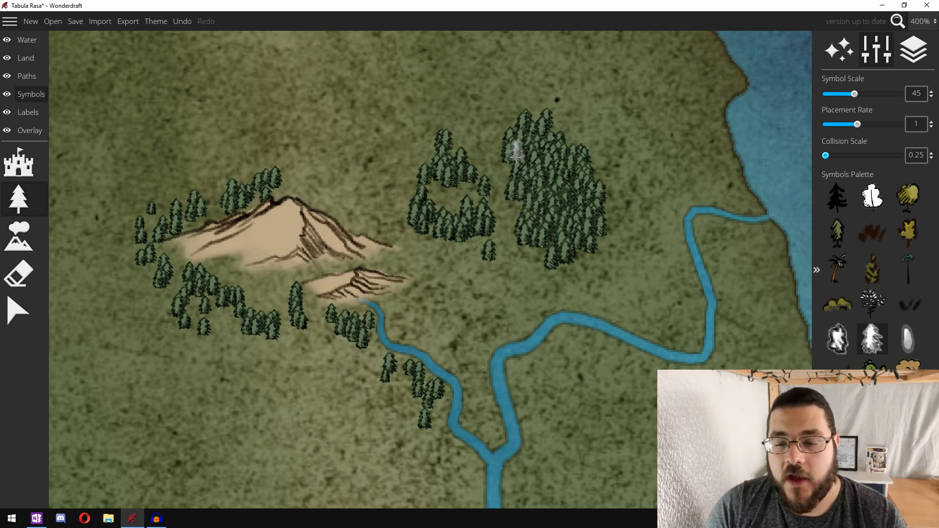
pyautogui.moveTo(826, 156); pyautogui.dragTo(873, 156)
pyautogui.moveTo(614, 83)
pyautogui.mouseDown()
pyautogui.moveTo(665, 118)
pyautogui.moveTo(697, 172)
pyautogui.moveTo(684, 194)
pyautogui.moveTo(646, 208)
pyautogui.moveTo(638, 201)
pyautogui.moveTo(640, 180)
pyautogui.moveTo(613, 140)
pyautogui.moveTo(633, 120)
pyautogui.moveTo(655, 126)
pyautogui.moveTo(681, 200)
pyautogui.moveTo(686, 161)
pyautogui.moveTo(661, 129)
pyautogui.moveTo(621, 125)
pyautogui.moveTo(660, 101)
pyautogui.moveTo(693, 133)
pyautogui.moveTo(665, 195)
pyautogui.moveTo(630, 129)
pyautogui.moveTo(594, 91)
pyautogui.mouseUp()
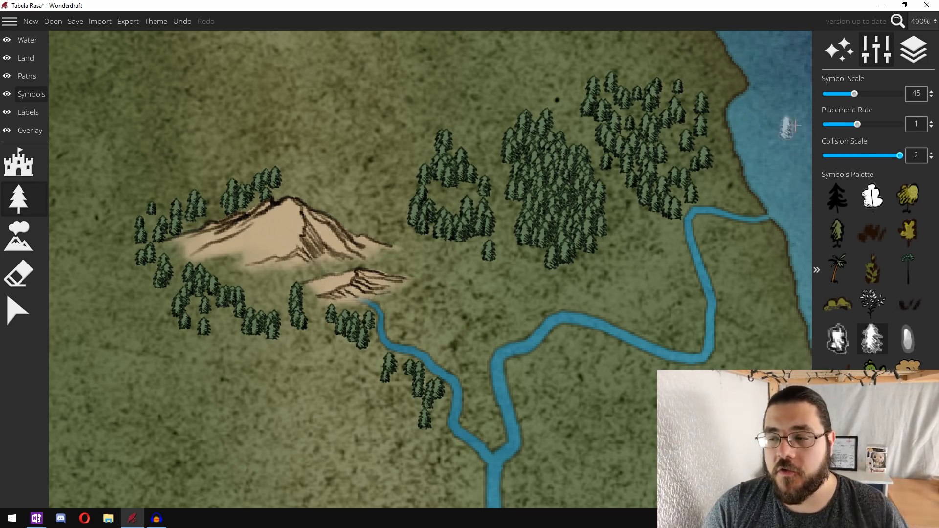
# Try pines at placement rate 2 north of the mountain, and again with a lower collision scale to the south
pyautogui.moveTo(858, 124); pyautogui.dragTo(891, 126)
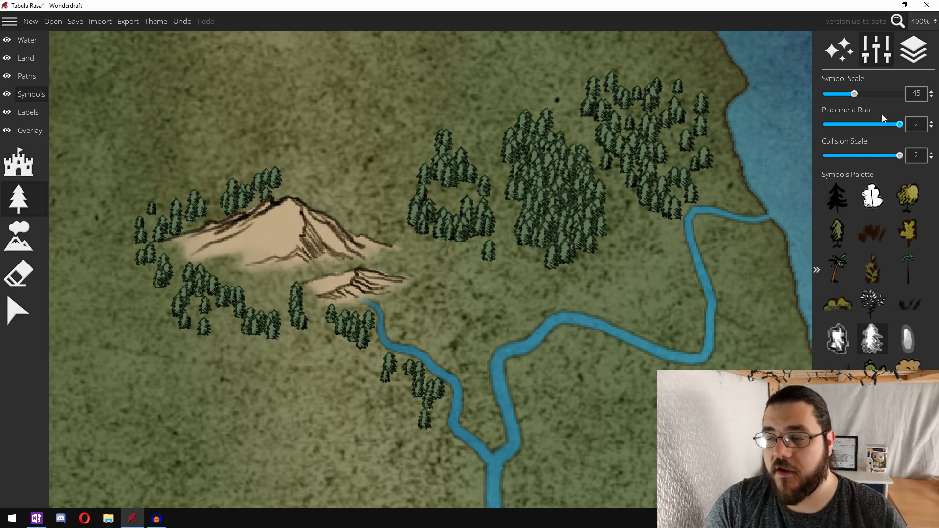
pyautogui.moveTo(499, 100)
pyautogui.mouseDown()
pyautogui.moveTo(454, 103)
pyautogui.moveTo(438, 118)
pyautogui.moveTo(489, 144)
pyautogui.moveTo(507, 216)
pyautogui.mouseUp()
pyautogui.moveTo(247, 78)
pyautogui.mouseDown()
pyautogui.moveTo(166, 108)
pyautogui.moveTo(154, 139)
pyautogui.moveTo(291, 150)
pyautogui.moveTo(308, 143)
pyautogui.moveTo(324, 71)
pyautogui.moveTo(351, 55)
pyautogui.moveTo(380, 59)
pyautogui.moveTo(388, 80)
pyautogui.moveTo(344, 109)
pyautogui.moveTo(321, 132)
pyautogui.mouseUp()
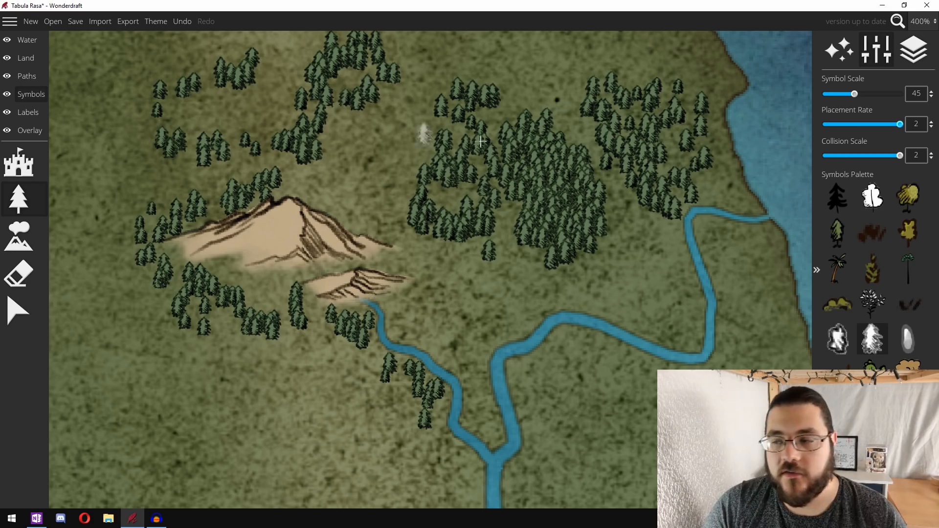
pyautogui.moveTo(852, 156); pyautogui.dragTo(825, 155)
pyautogui.click(109, 428)
pyautogui.moveTo(132, 432)
pyautogui.mouseDown()
pyautogui.moveTo(279, 467)
pyautogui.moveTo(413, 465)
pyautogui.mouseUp()
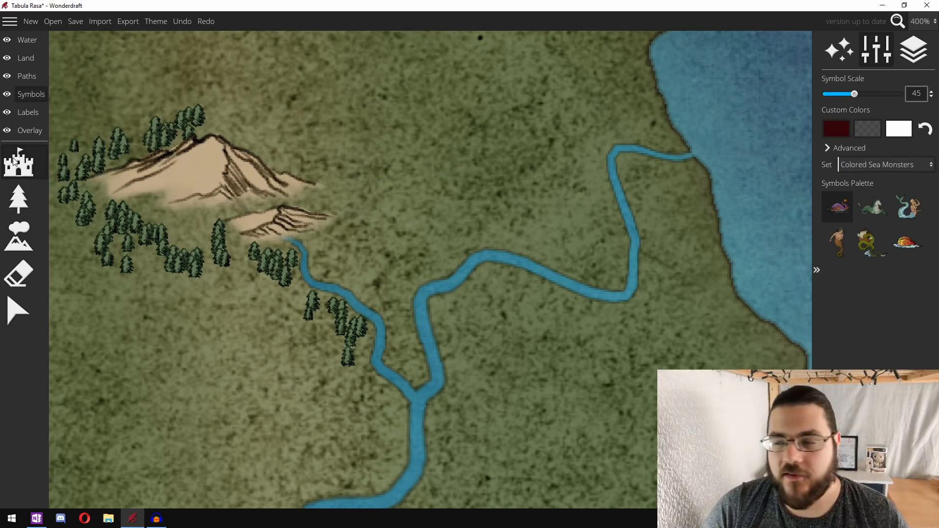
# Browse the Custom Colors and Inked Castles symbol sets for settlement symbols
pyautogui.click(879, 169)
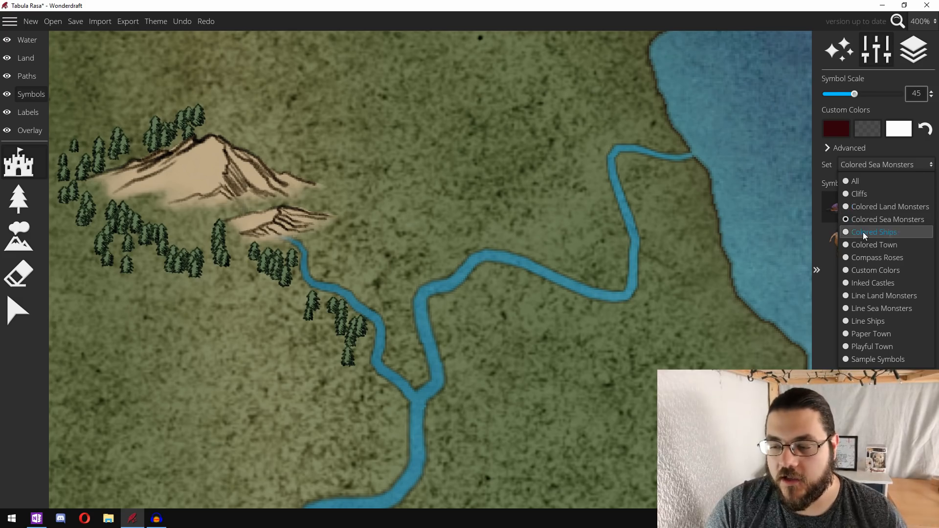
pyautogui.click(874, 271)
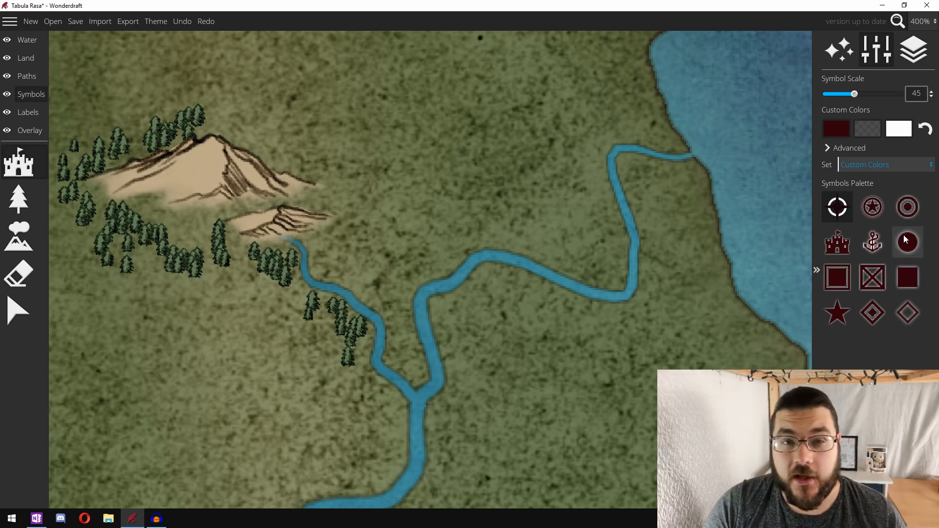
pyautogui.click(871, 166)
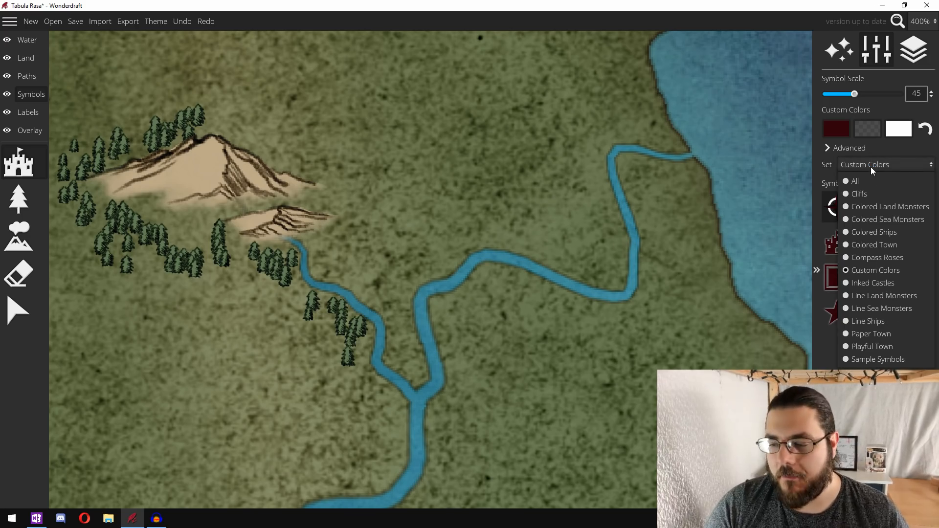
pyautogui.click(852, 289)
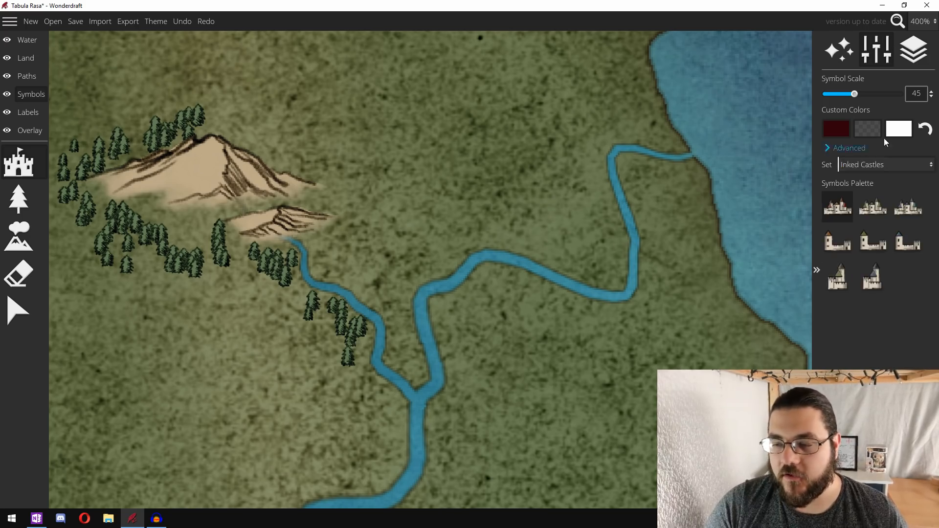
pyautogui.click(876, 163)
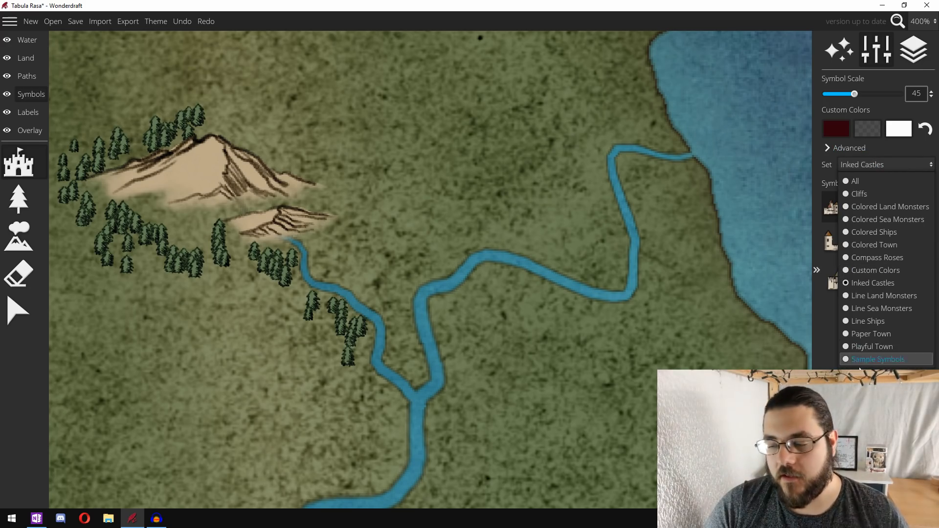
pyautogui.click(828, 322)
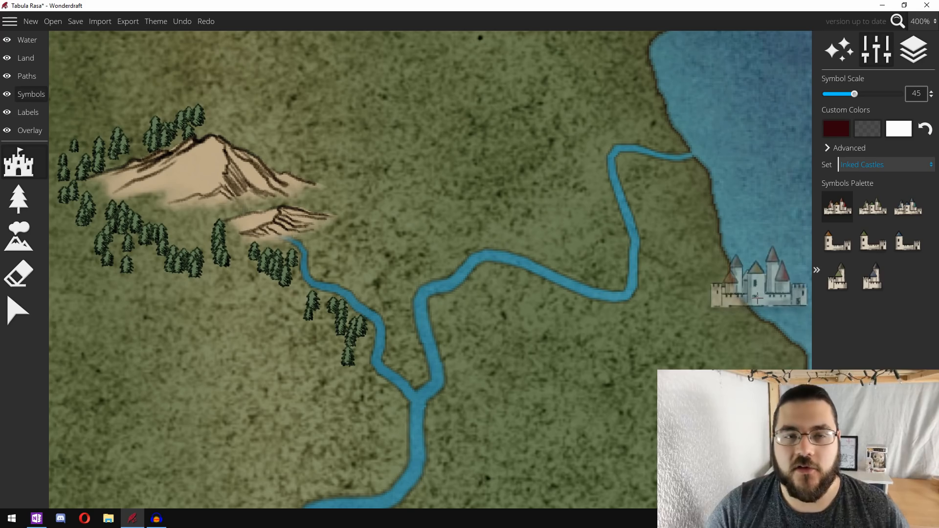
# Open the user folder to view its assets folder in File Explorer, and switch back to Wonderdraft
pyautogui.click(18, 23)
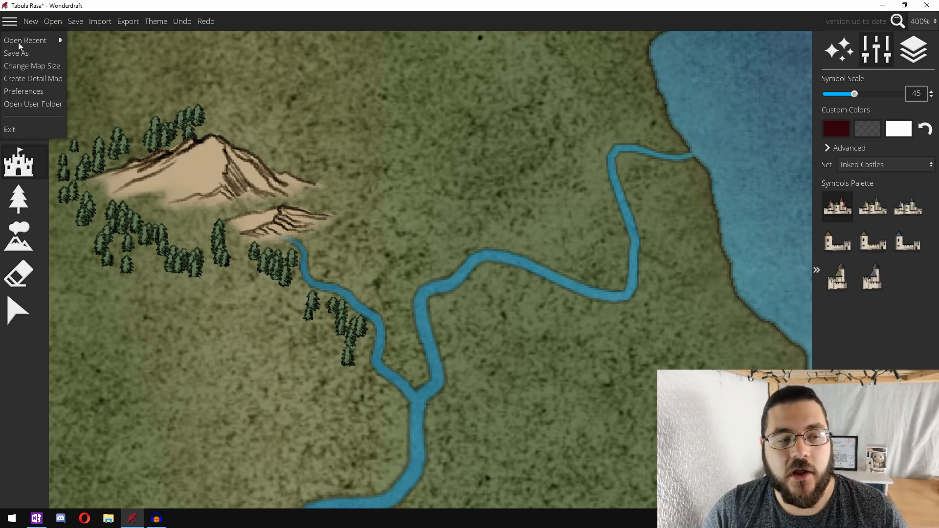
pyautogui.click(58, 104)
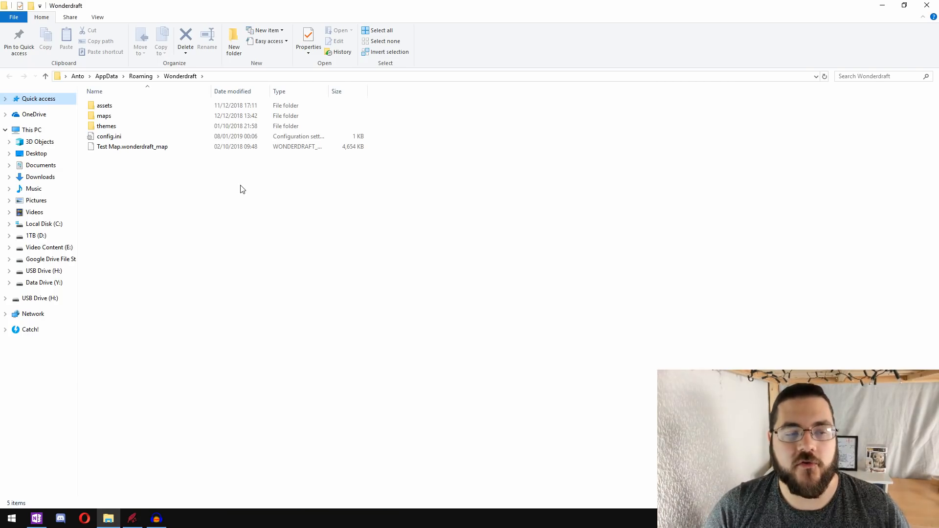
pyautogui.doubleClick(101, 106)
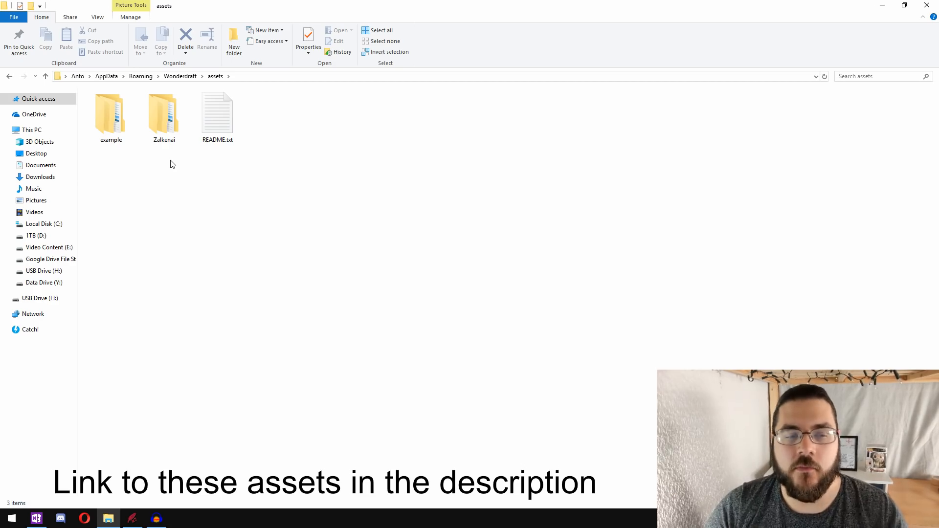
pyautogui.click(139, 519)
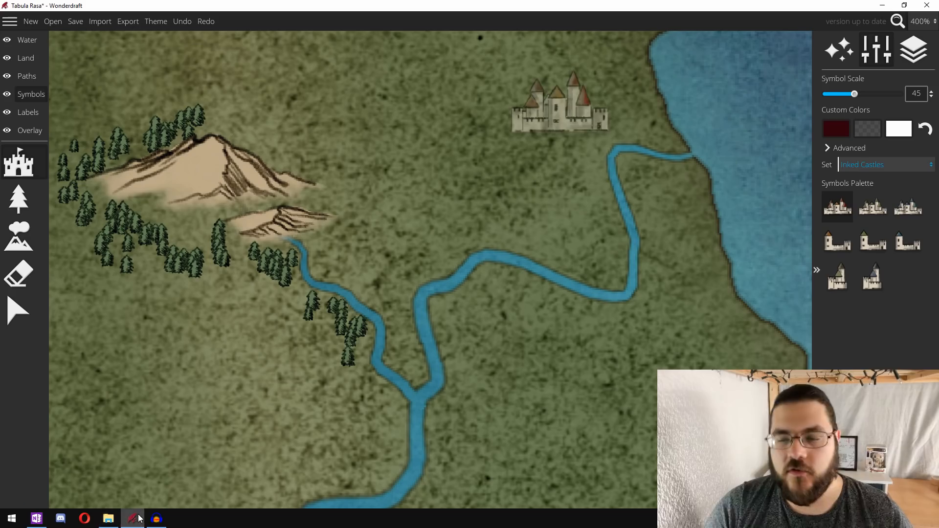
# Try the stepped pyramid sketch from the Sample Symbols set at scale 20 north of the river, and undo it
pyautogui.click(887, 170)
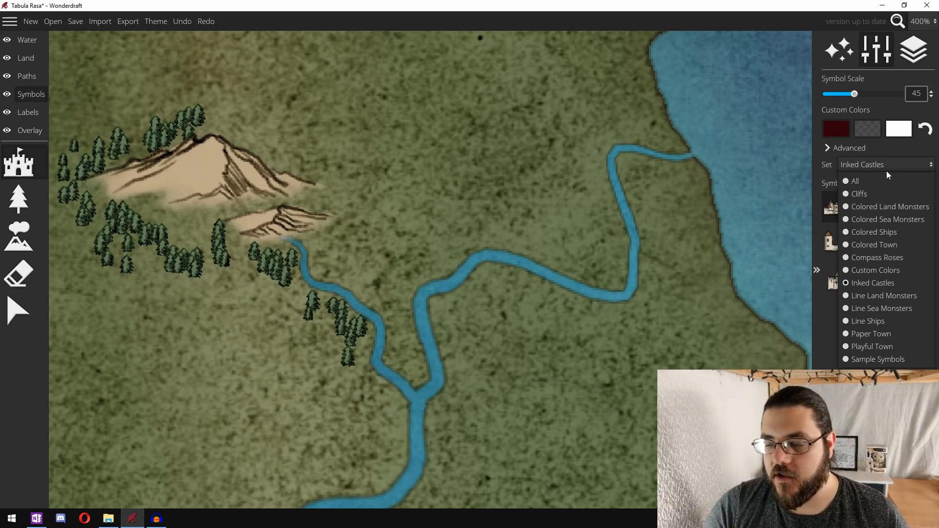
pyautogui.click(879, 359)
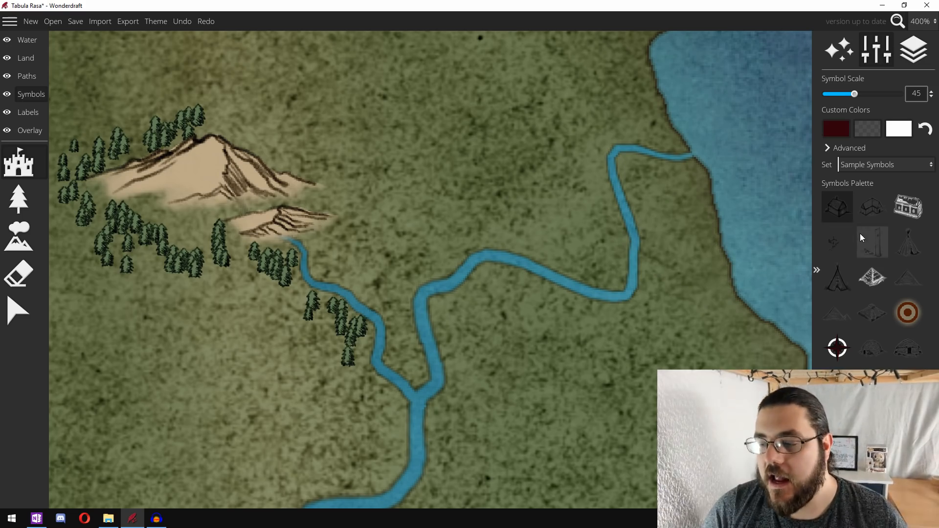
pyautogui.click(869, 279)
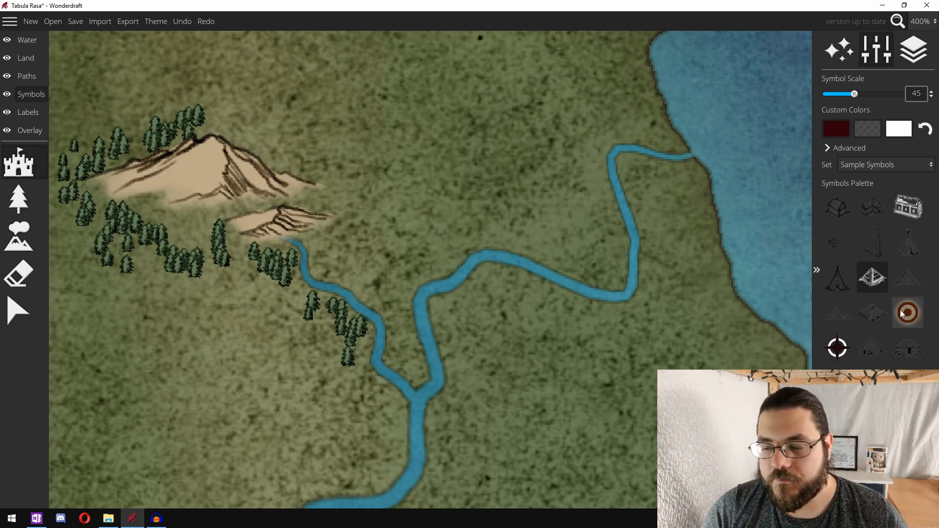
pyautogui.click(869, 317)
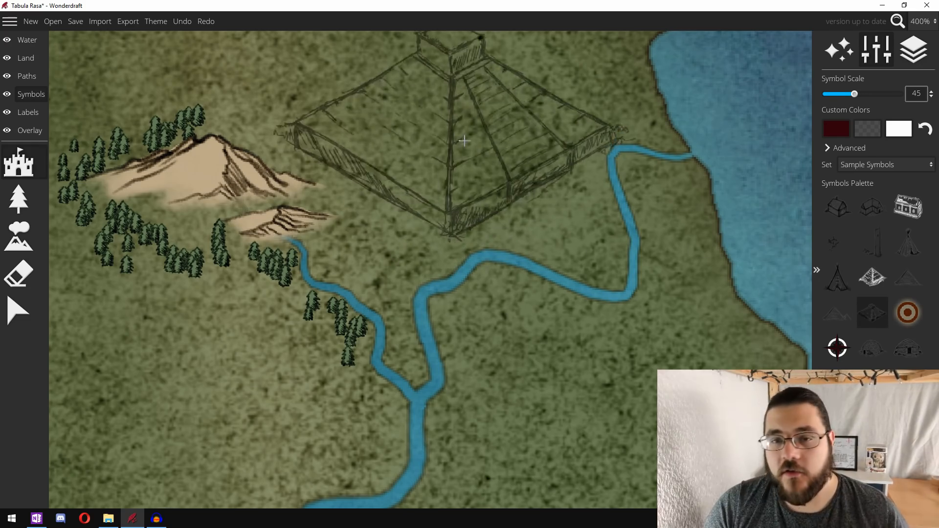
pyautogui.scroll(-2, 464, 141)
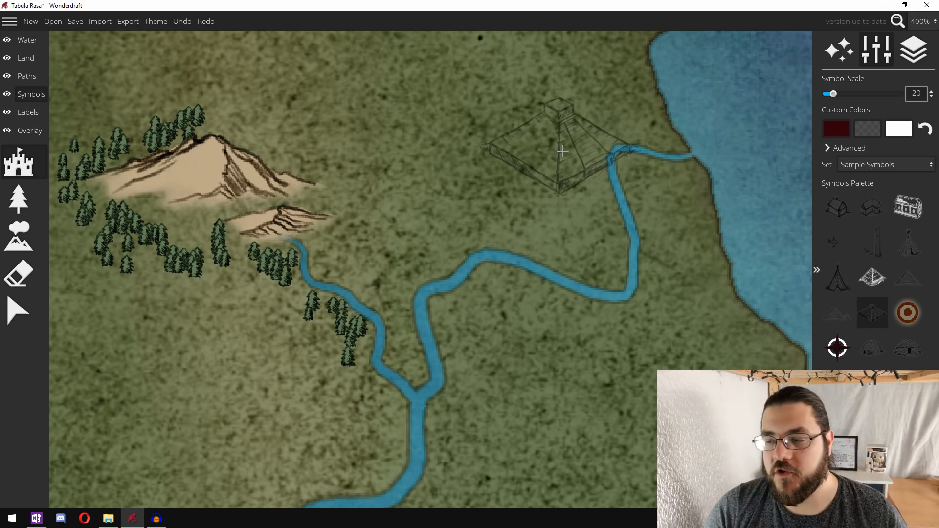
pyautogui.click(521, 156)
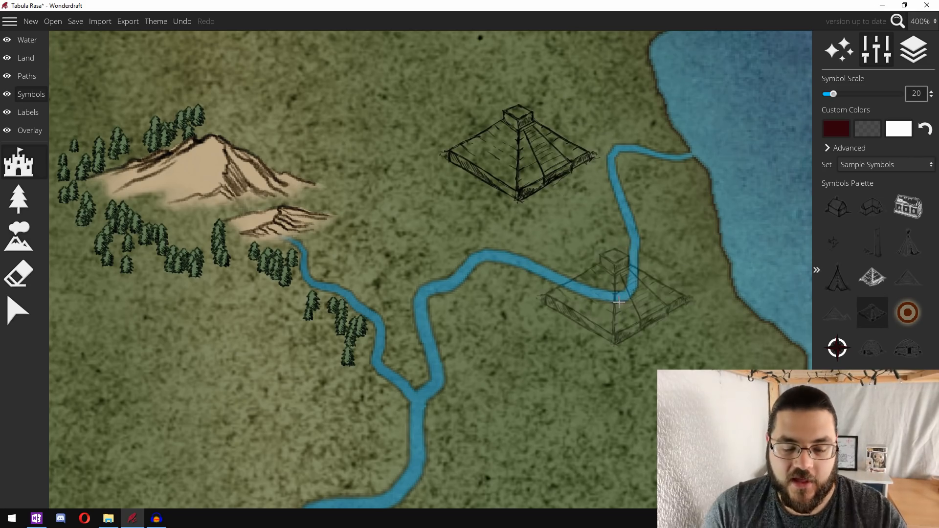
pyautogui.hotkey('ctrl', 'z')
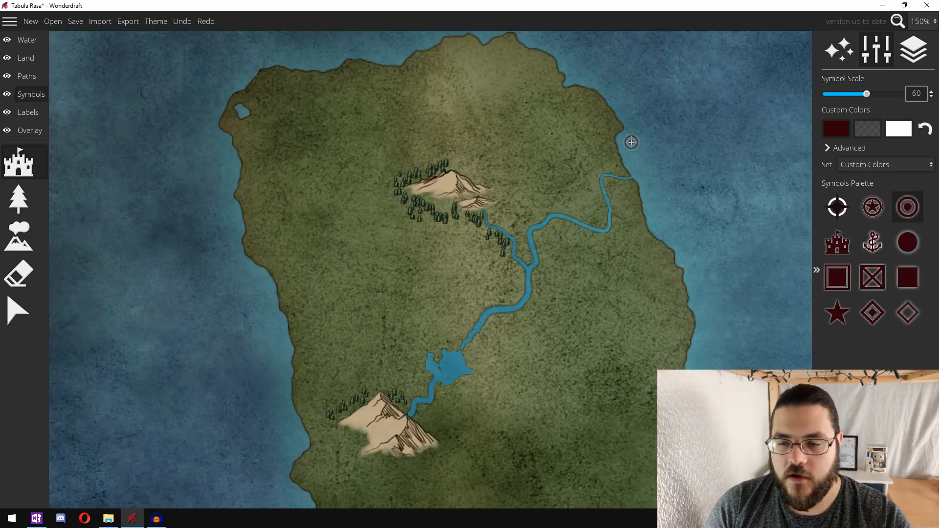
# Place the Custom Colors double-ring symbol at scale 55 beside the river mouth and on the northern coast
pyautogui.scroll(2, 629, 142)
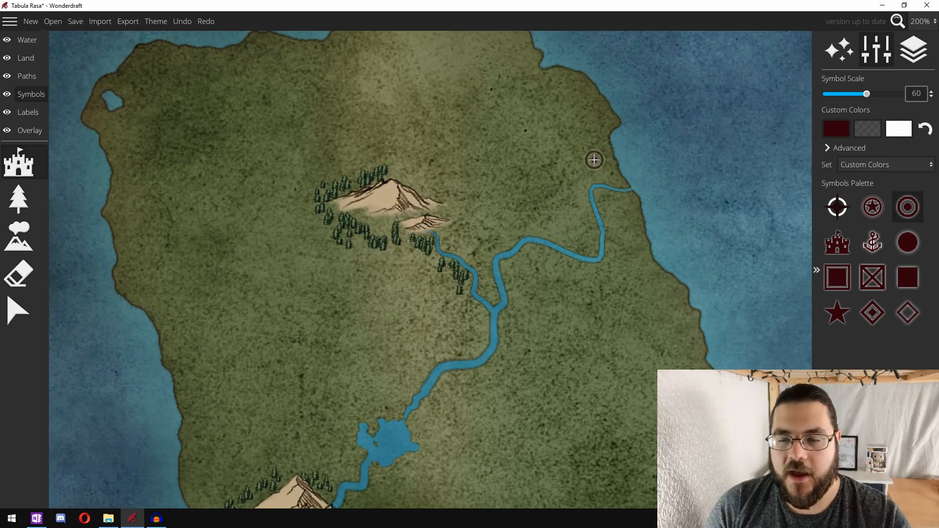
pyautogui.scroll(-1, 607, 166)
pyautogui.click(609, 174)
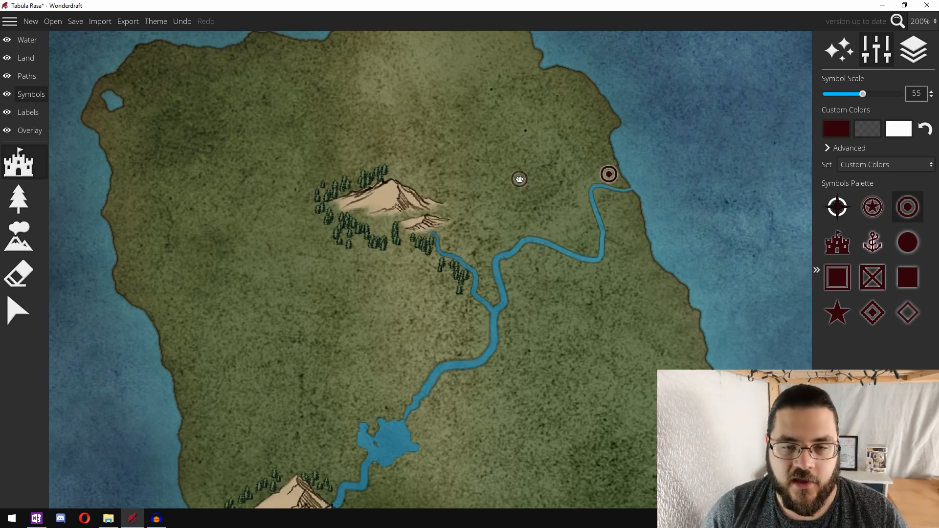
pyautogui.moveTo(520, 179); pyautogui.dragTo(531, 230)
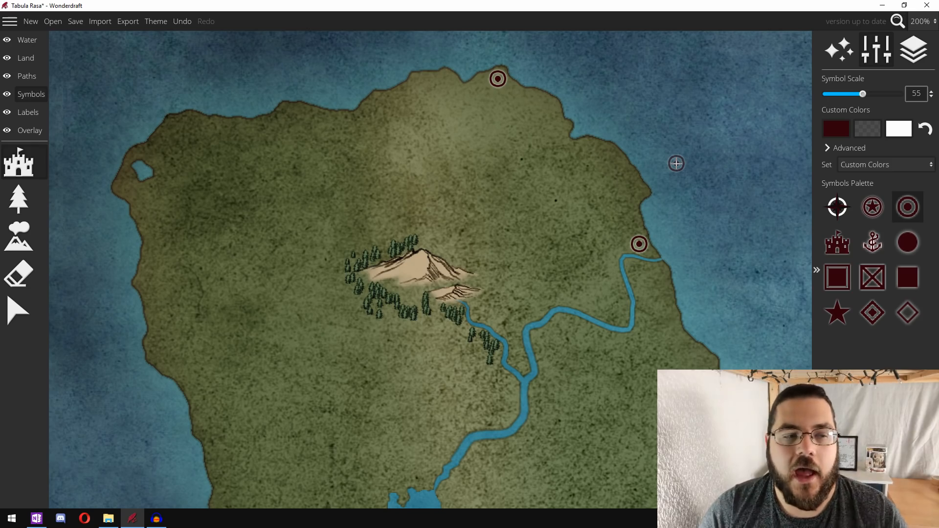
# Set the path drawing colour to pure white
pyautogui.click(29, 80)
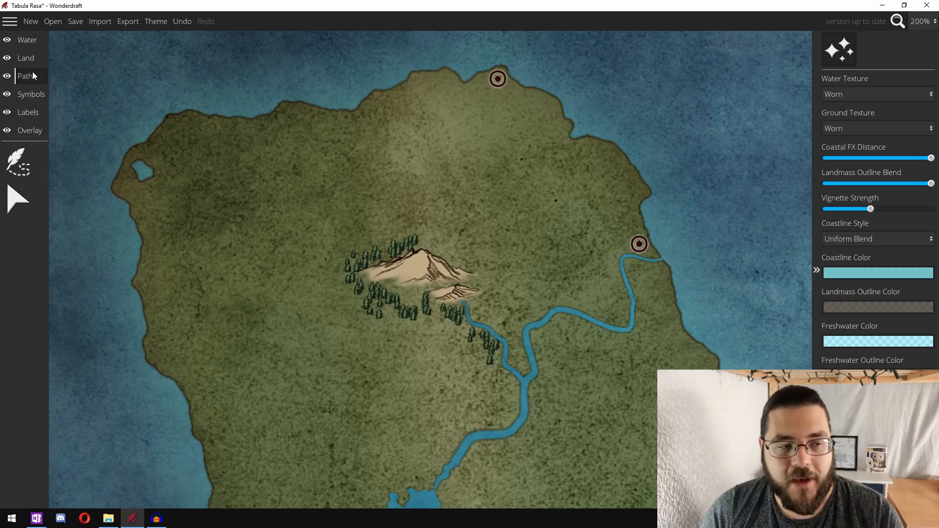
pyautogui.click(22, 155)
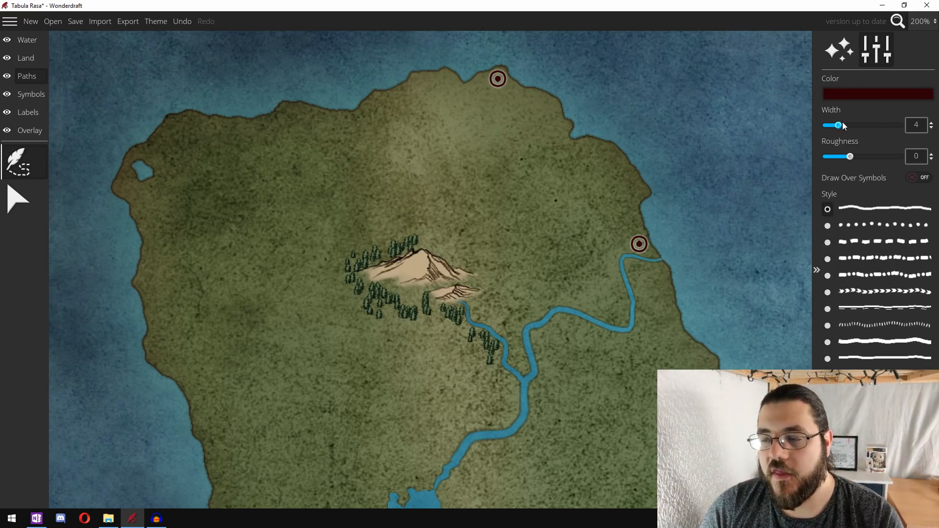
pyautogui.click(873, 93)
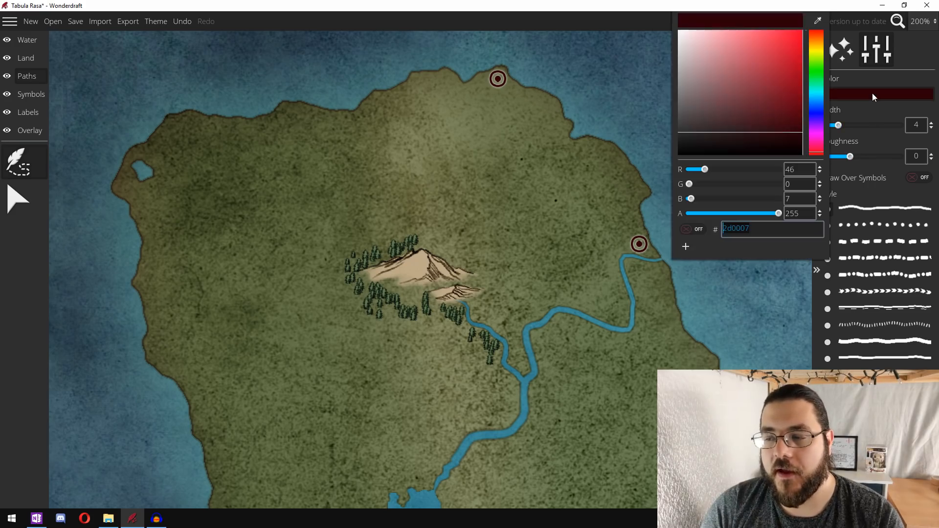
pyautogui.moveTo(703, 118); pyautogui.dragTo(640, 14)
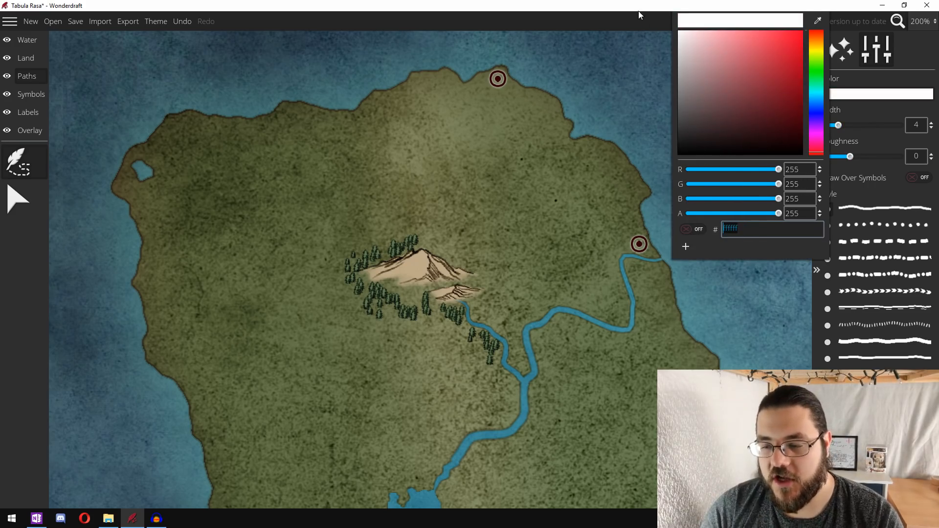
pyautogui.click(755, 285)
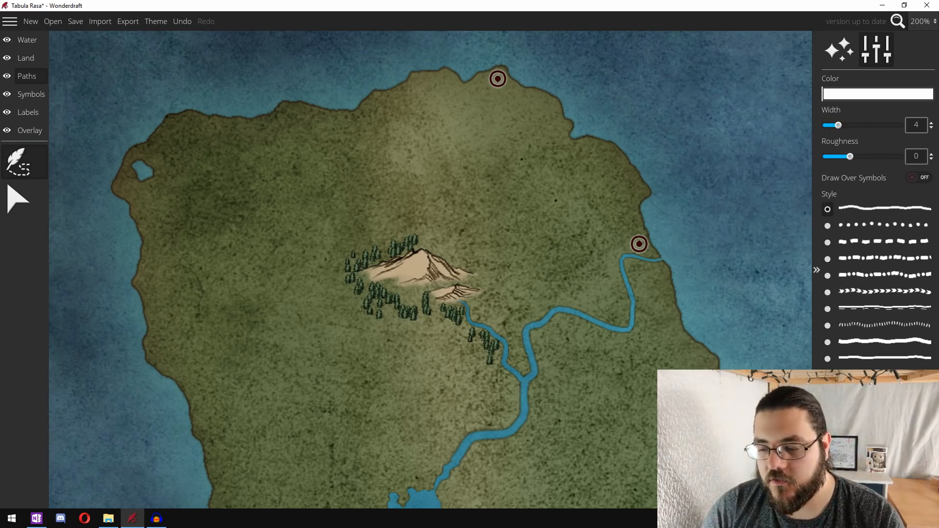
# Draw a dashed white path of width 4 and roughness 0, drawn over symbols, from the river-mouth town to the northern coastal town
pyautogui.click(829, 227)
pyautogui.click(828, 243)
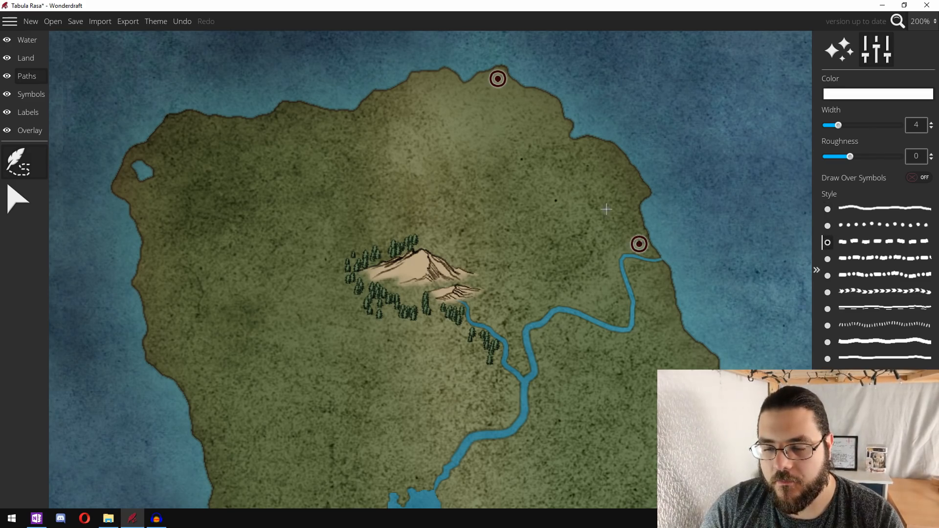
pyautogui.click(914, 177)
pyautogui.click(639, 244)
pyautogui.click(563, 195)
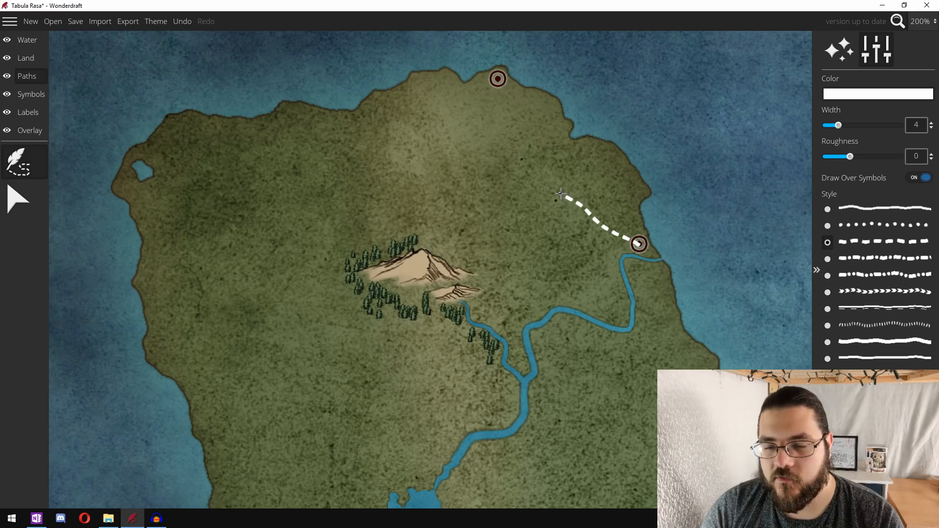
pyautogui.click(539, 178)
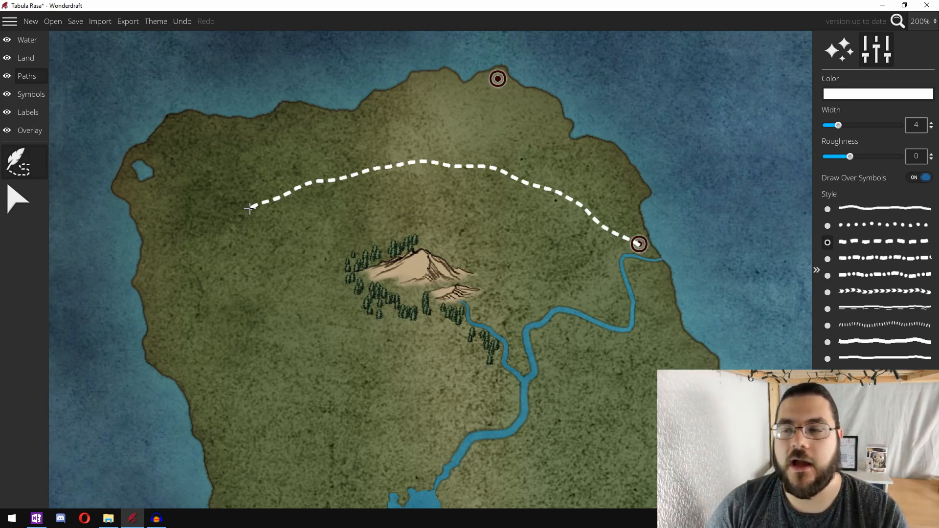
pyautogui.moveTo(852, 162)
pyautogui.mouseDown()
pyautogui.moveTo(902, 167)
pyautogui.moveTo(822, 168)
pyautogui.mouseUp()
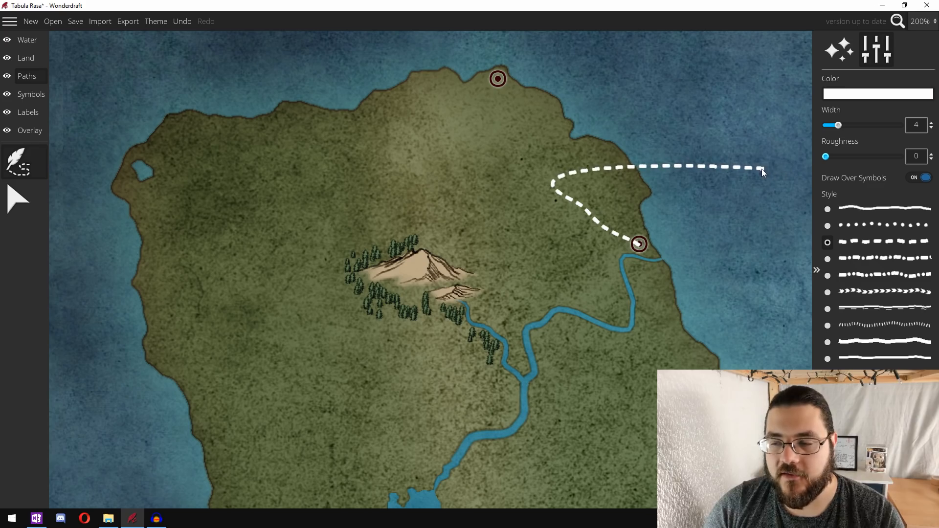
pyautogui.moveTo(835, 157); pyautogui.dragTo(852, 156)
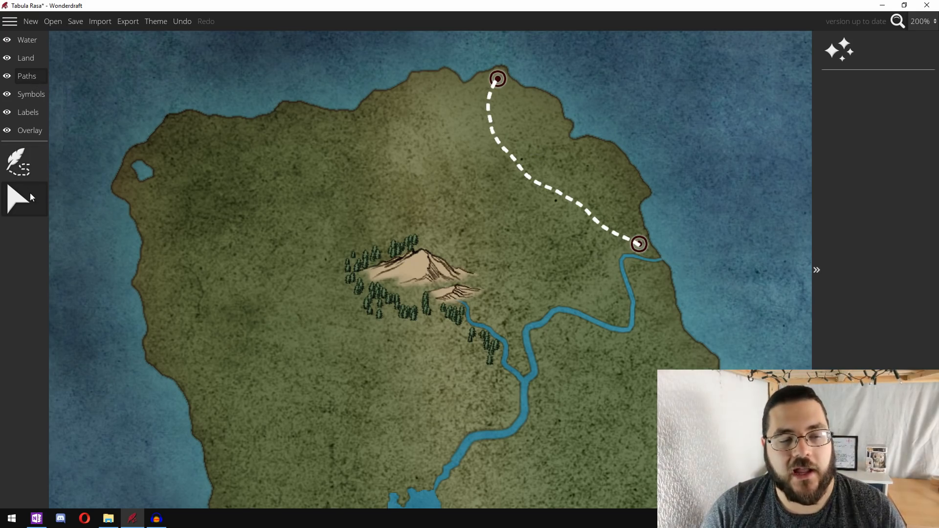
# Select the dashed path between the two towns and turn off drawing over symbols for it
pyautogui.click(16, 193)
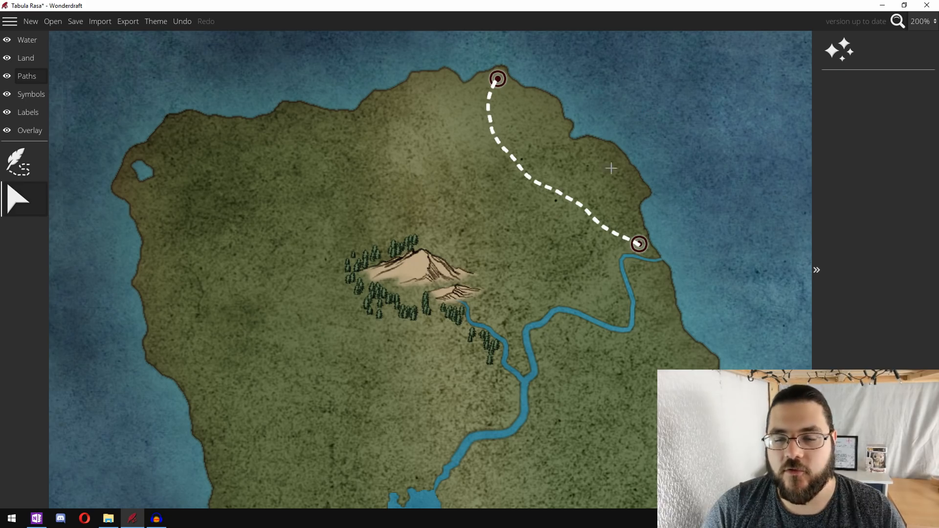
pyautogui.click(574, 204)
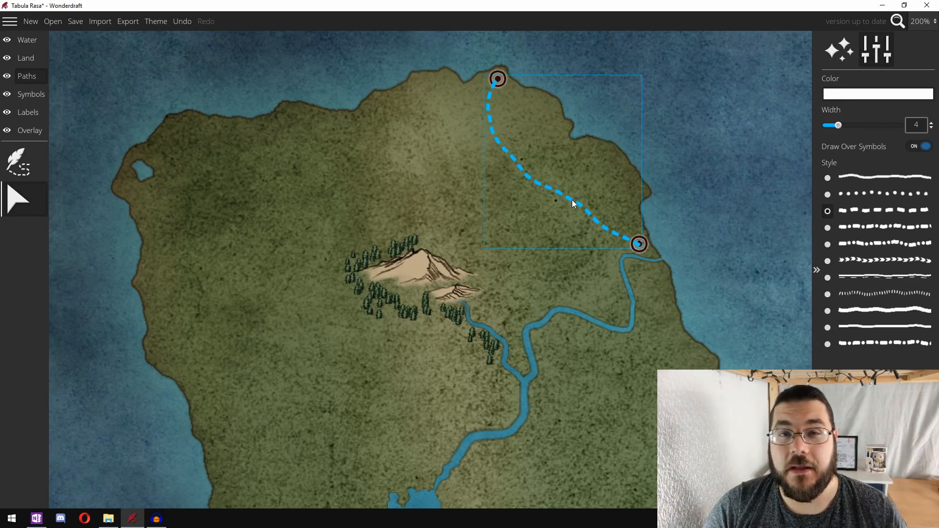
pyautogui.click(924, 146)
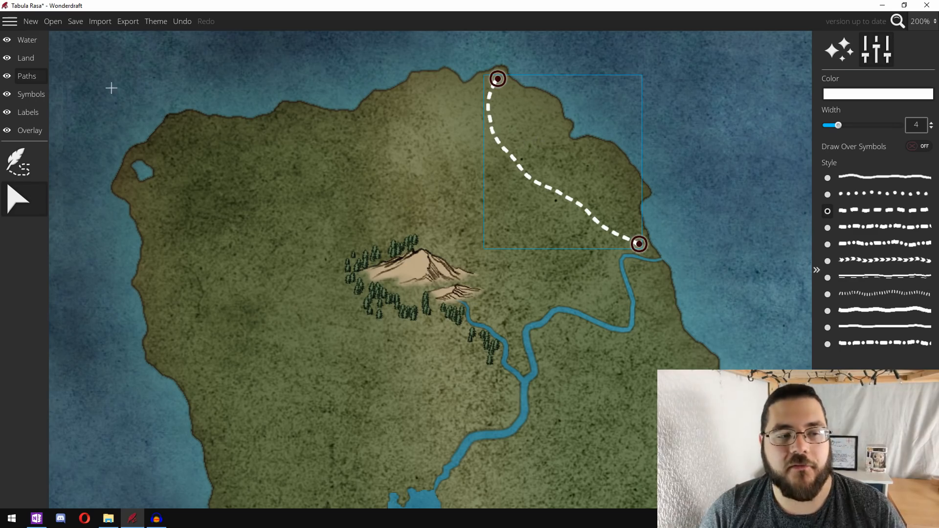
# Move a single pine tree symbol onto the lower edge of the large mountain
pyautogui.click(35, 95)
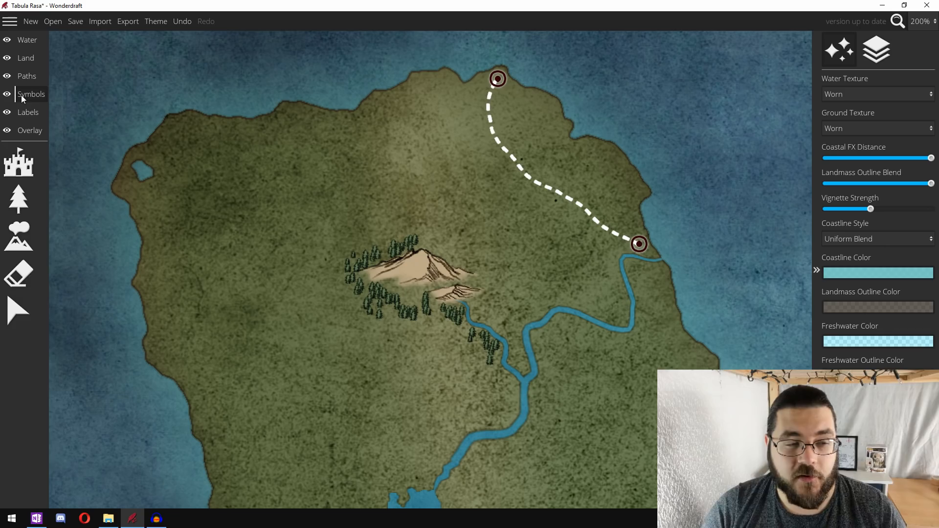
pyautogui.click(23, 312)
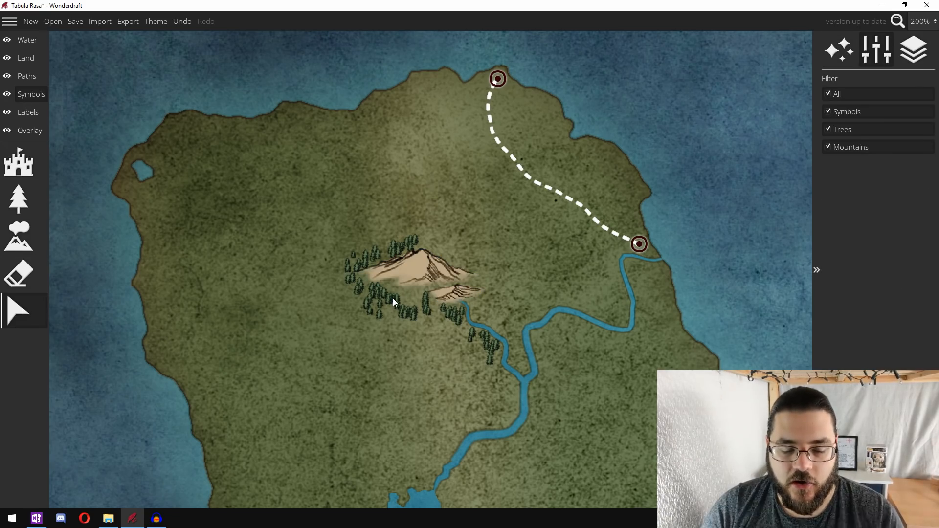
pyautogui.scroll(3, 393, 300)
pyautogui.moveTo(539, 284); pyautogui.dragTo(455, 229)
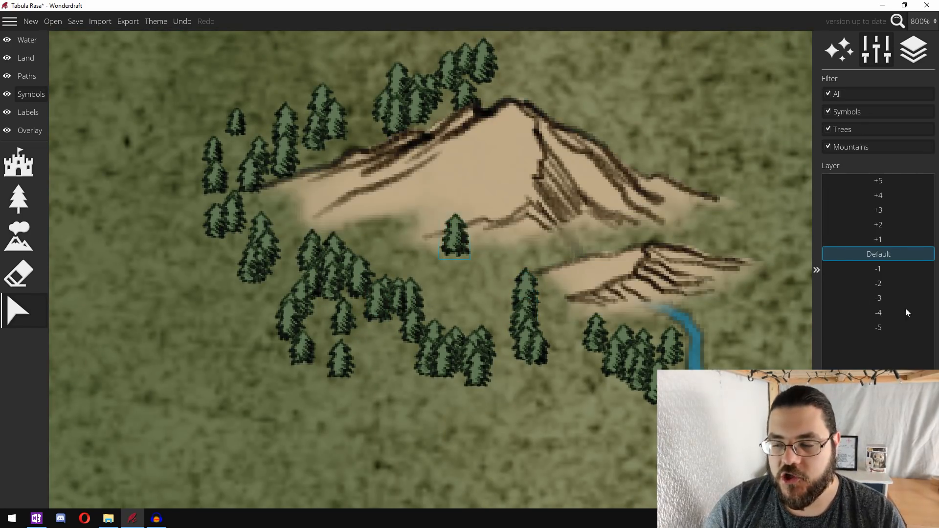
# Try different layers for the moved pine tree, including -5, and assign it to layer +5
pyautogui.click(900, 328)
pyautogui.click(886, 236)
pyautogui.click(879, 198)
pyautogui.click(889, 327)
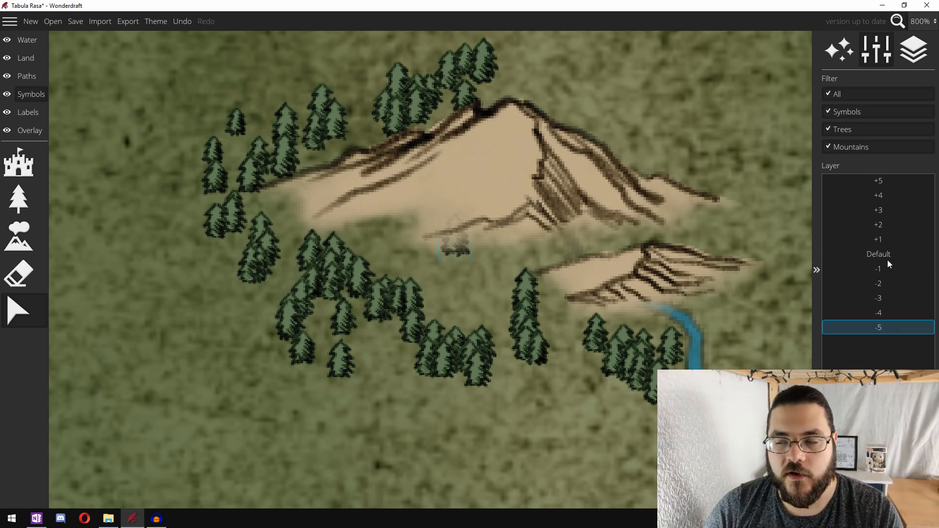
pyautogui.click(879, 284)
pyautogui.click(885, 185)
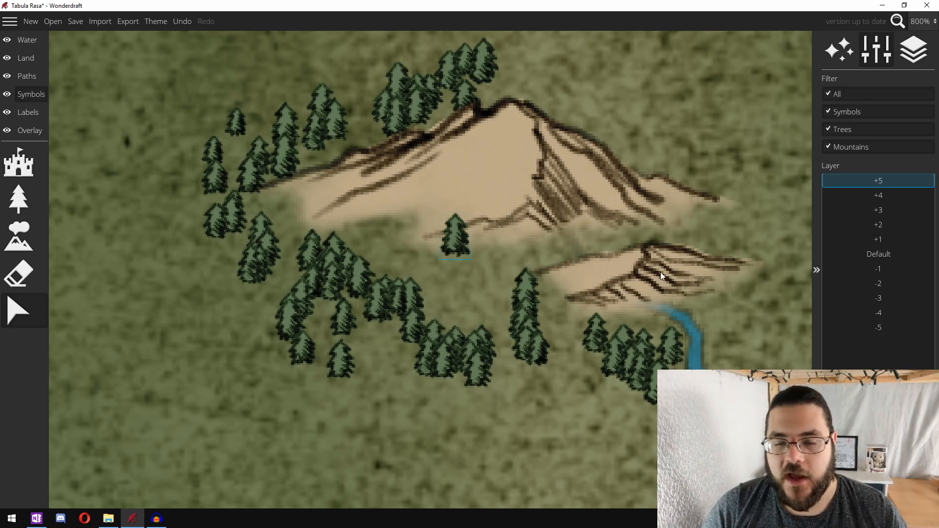
# Select the trees southwest of the mountains, try layers -5, -1 and +5 on the selection, and return it to Default
pyautogui.moveTo(214, 407); pyautogui.dragTo(490, 250)
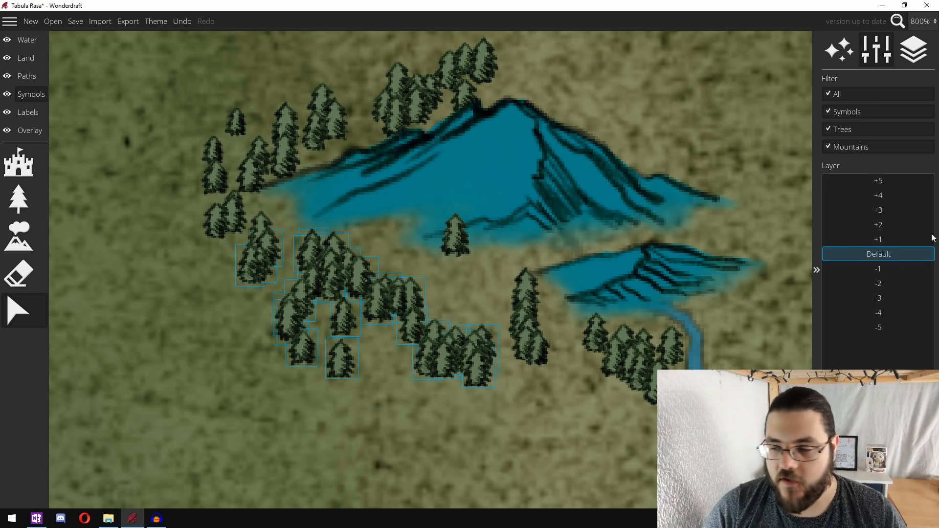
pyautogui.click(882, 326)
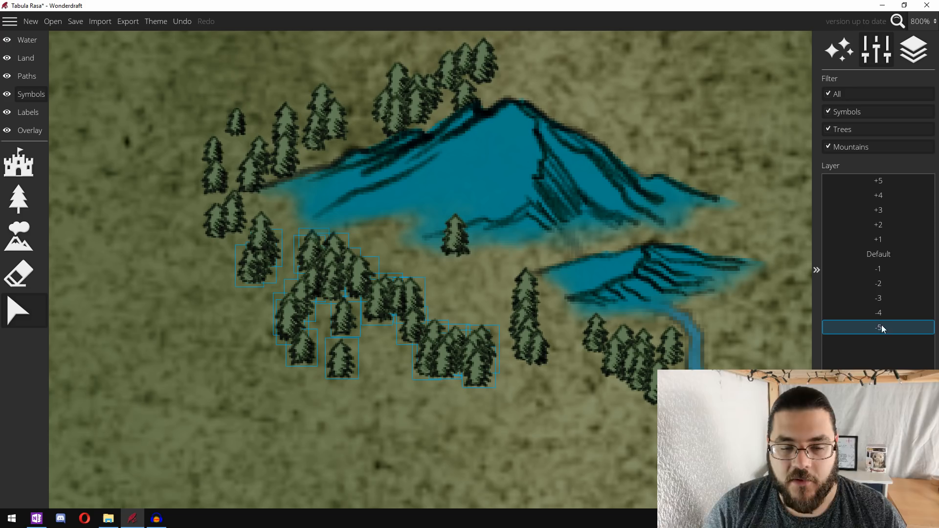
pyautogui.click(885, 274)
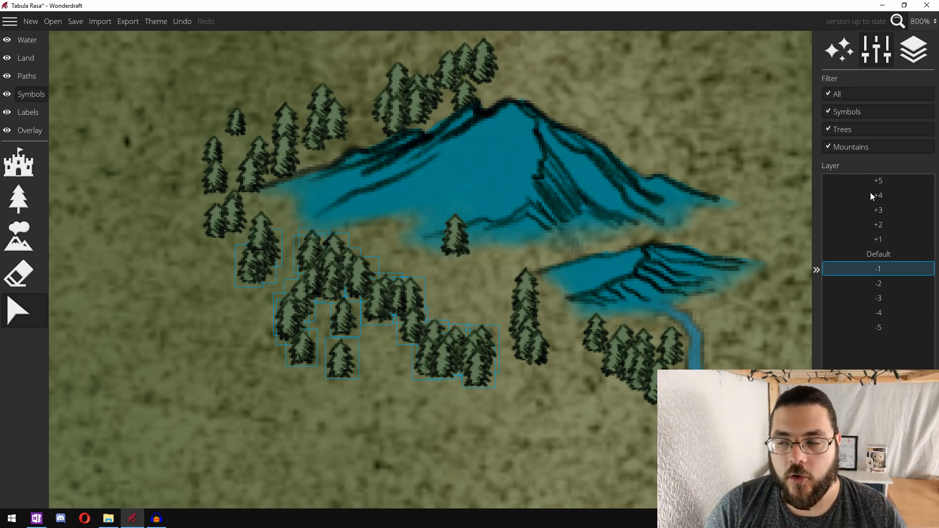
pyautogui.click(872, 183)
pyautogui.click(883, 253)
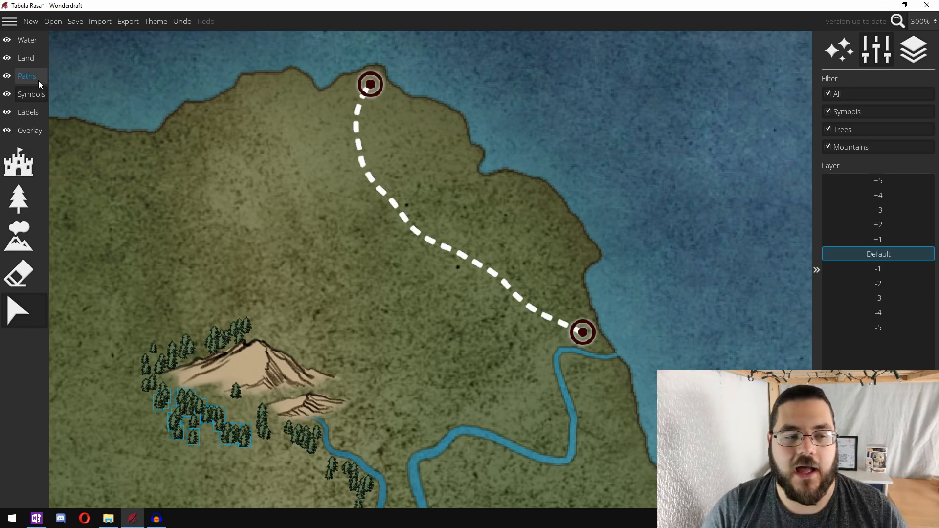
# Add a text label with the Town preset at the northern coastal town
pyautogui.click(36, 110)
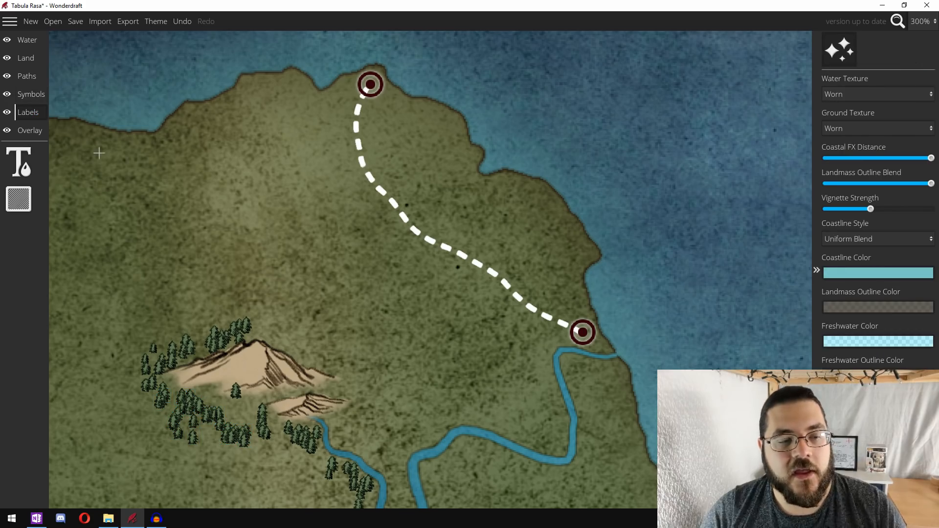
pyautogui.click(31, 162)
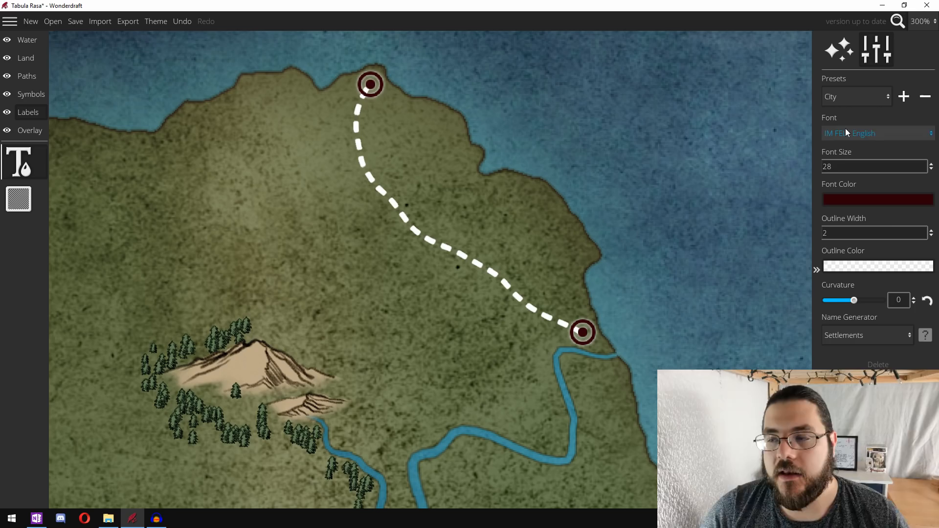
pyautogui.click(879, 98)
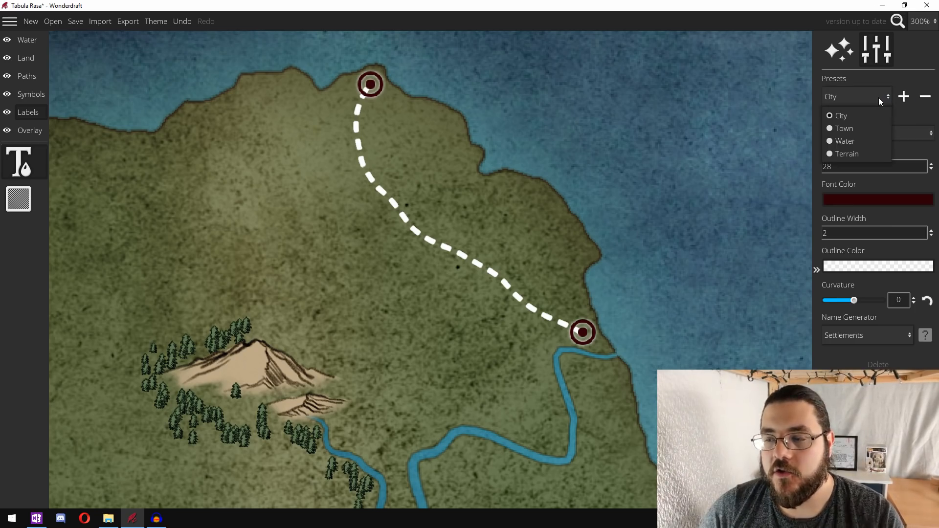
pyautogui.click(843, 128)
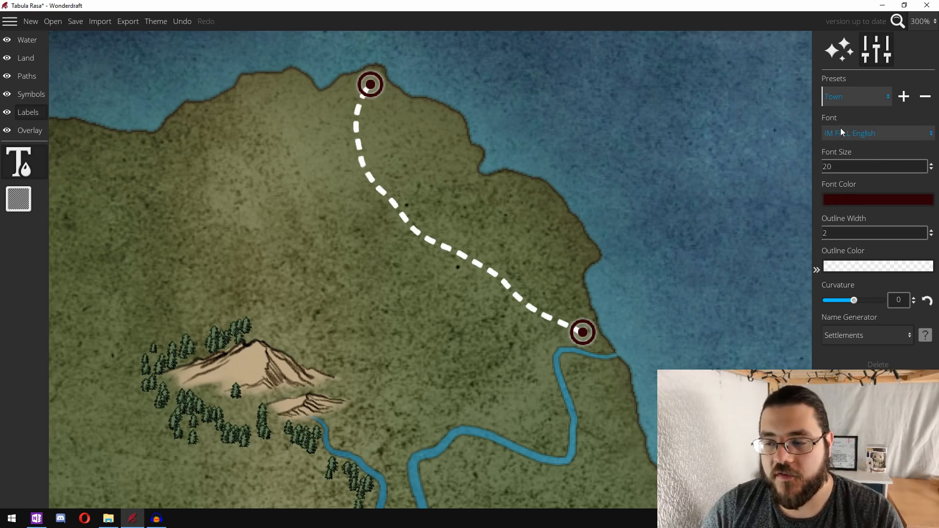
pyautogui.click(397, 62)
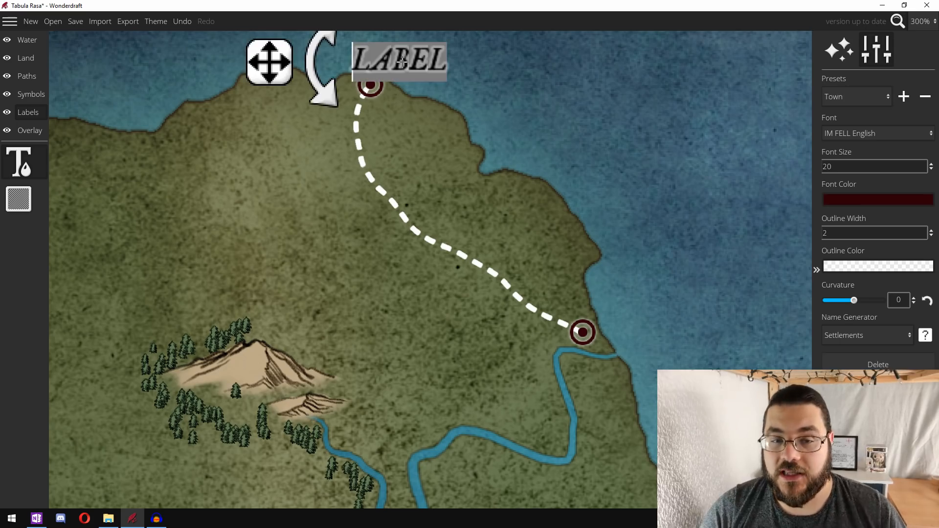
pyautogui.moveTo(483, 92); pyautogui.dragTo(487, 205)
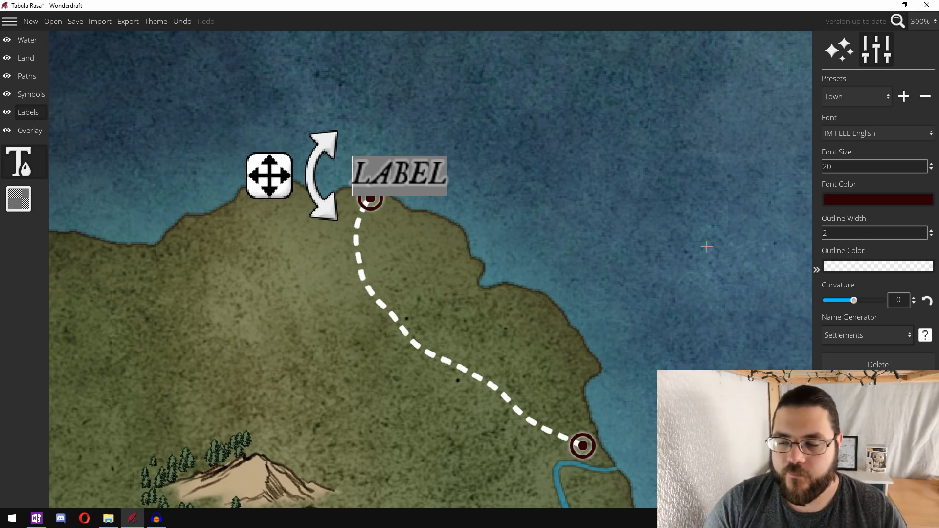
# Generate several random names from the Settlements list for the northern town's label
pyautogui.click(925, 335)
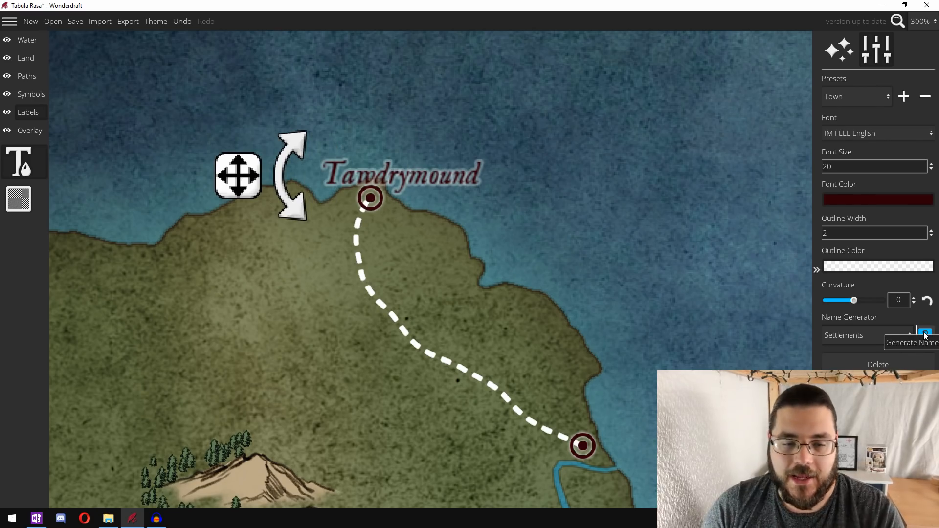
pyautogui.click(875, 334)
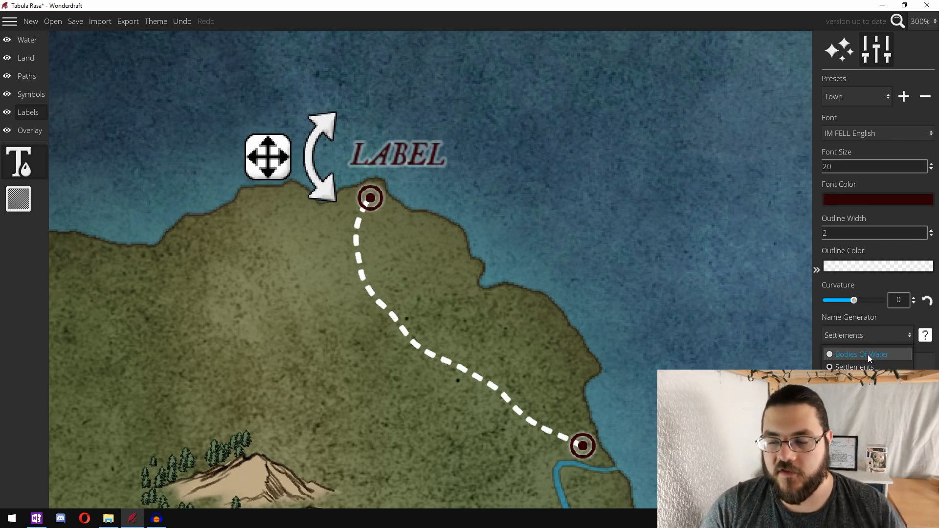
pyautogui.click(926, 336)
pyautogui.click(926, 336)
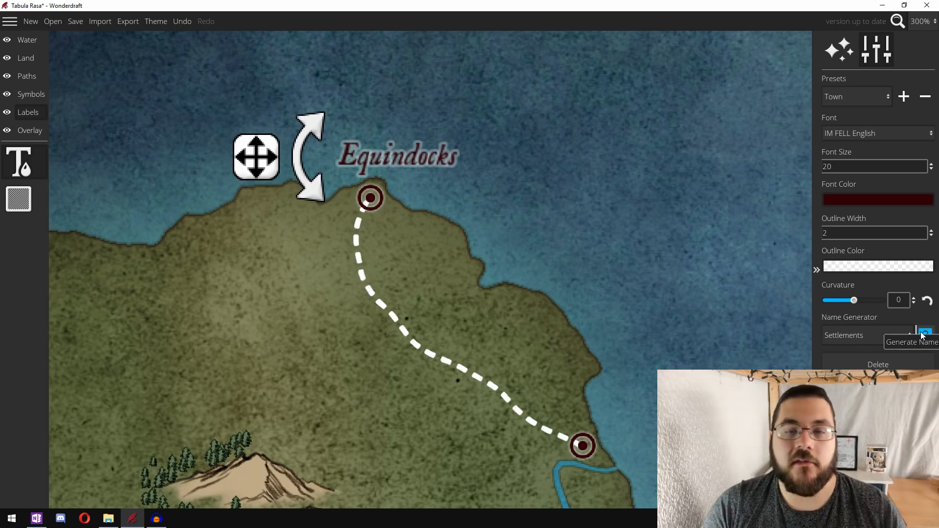
pyautogui.click(926, 337)
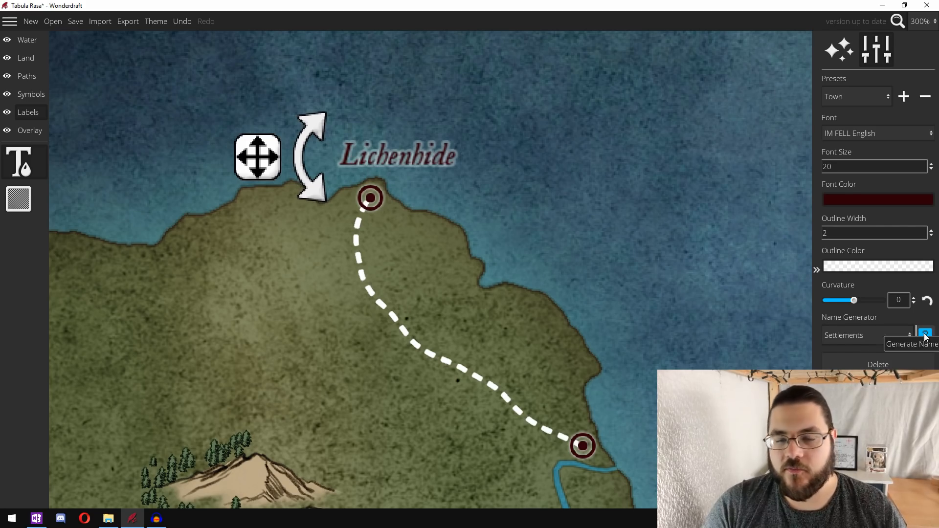
pyautogui.click(925, 336)
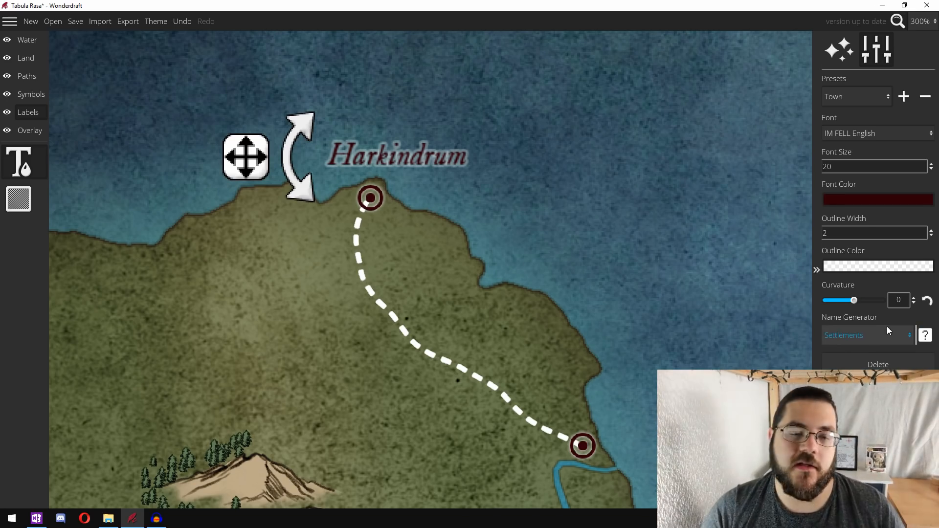
# Try replacing the label's generated name with the custom text "Dgj"
pyautogui.click(377, 161)
pyautogui.hotkey('ctrl', 'a')
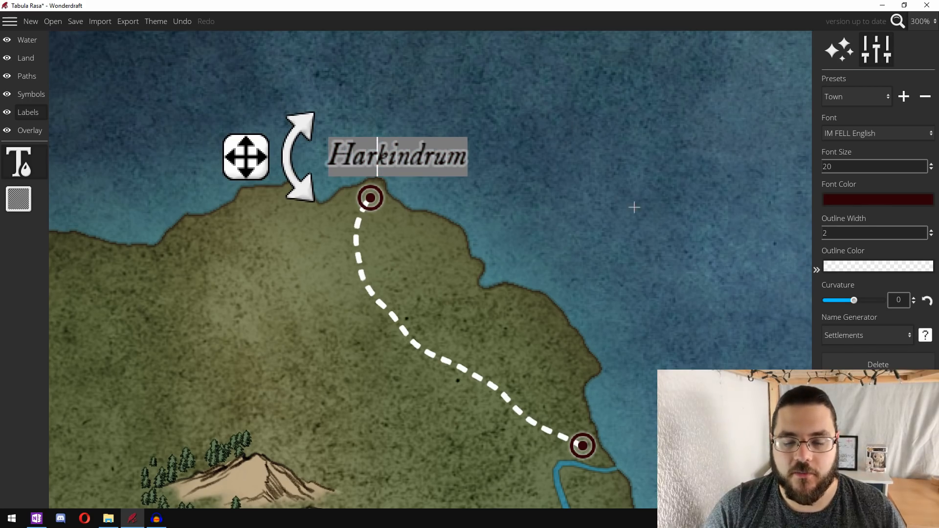
pyautogui.write('Dgj')
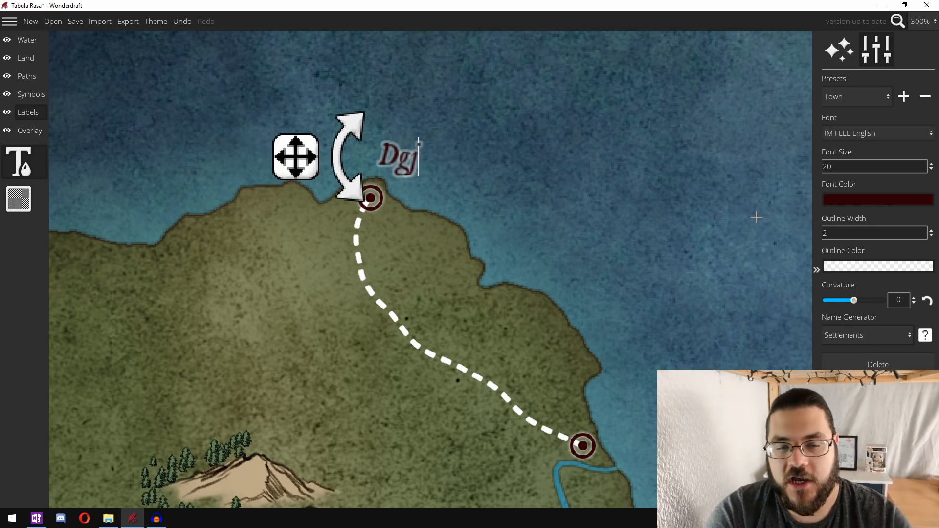
pyautogui.hotkey('ctrl', 'a')
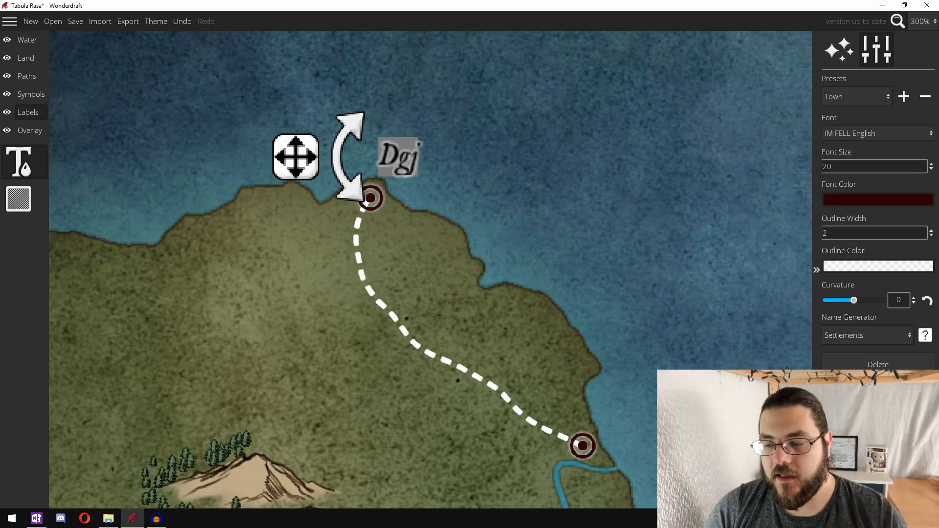
# Generate a new settlement name for the northern town's label and shift the label slightly east above the town symbol
pyautogui.click(925, 335)
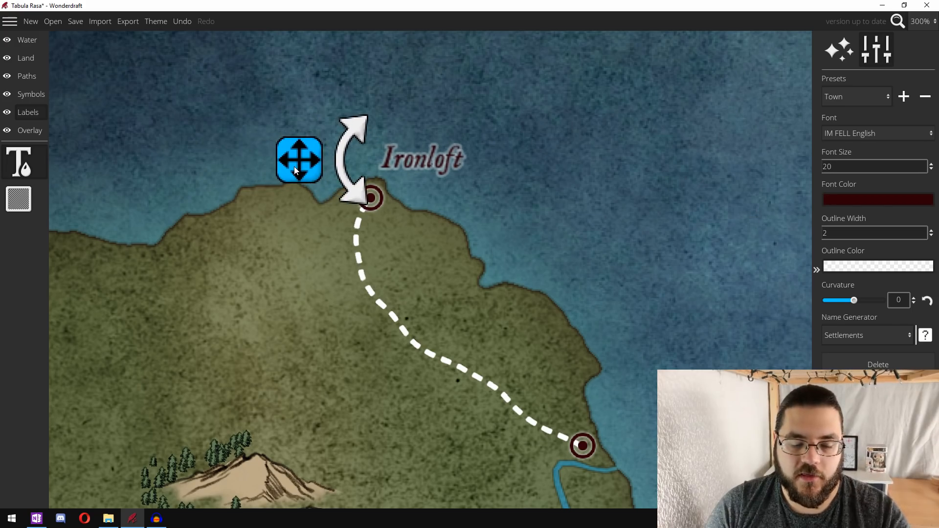
pyautogui.scroll(-2, 601, 224)
pyautogui.moveTo(643, 219); pyautogui.dragTo(453, 170)
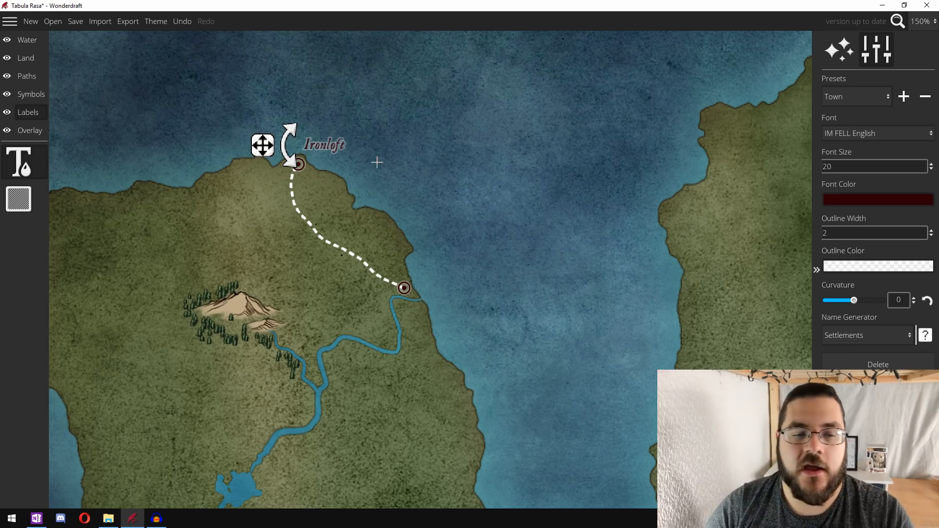
pyautogui.scroll(10, 328, 123)
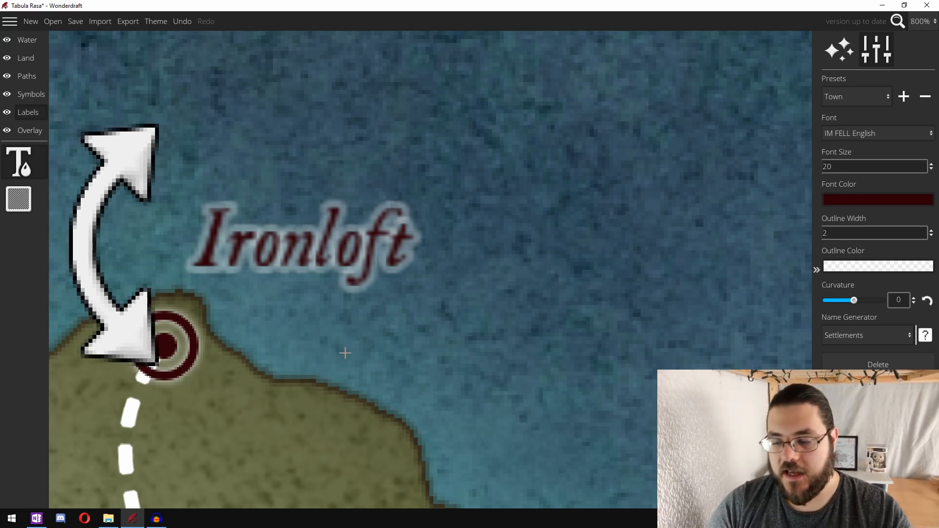
pyautogui.scroll(-5, 343, 119)
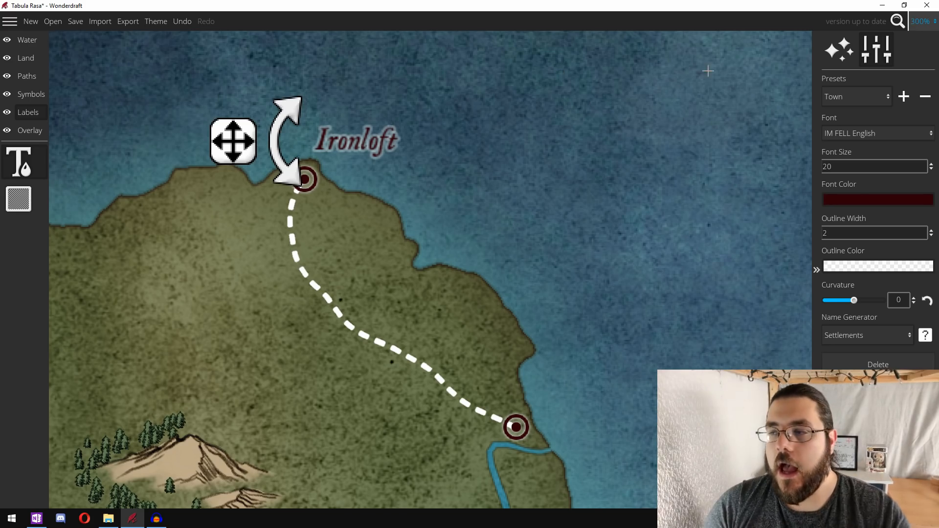
# Examine the whole map at reduced zoom to judge how large the northern town's label appears
pyautogui.scroll(-10, 499, 150)
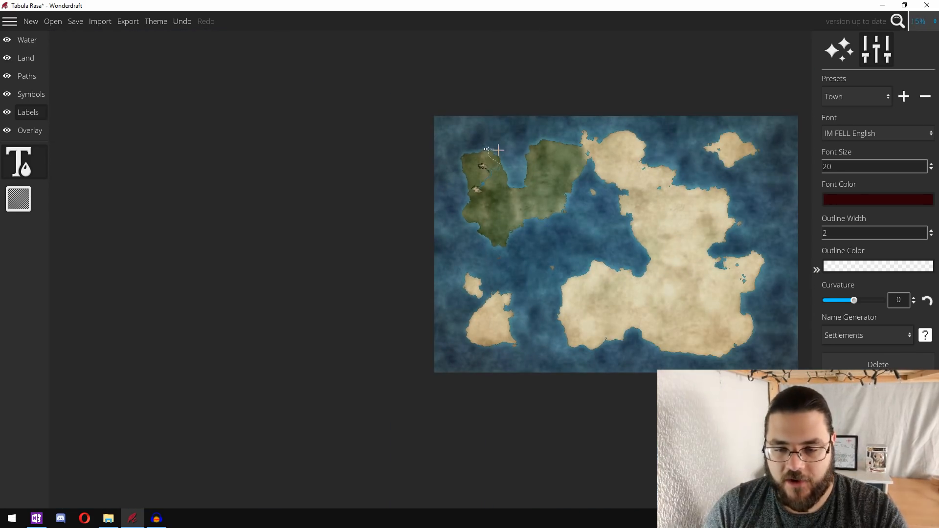
pyautogui.scroll(4, 559, 187)
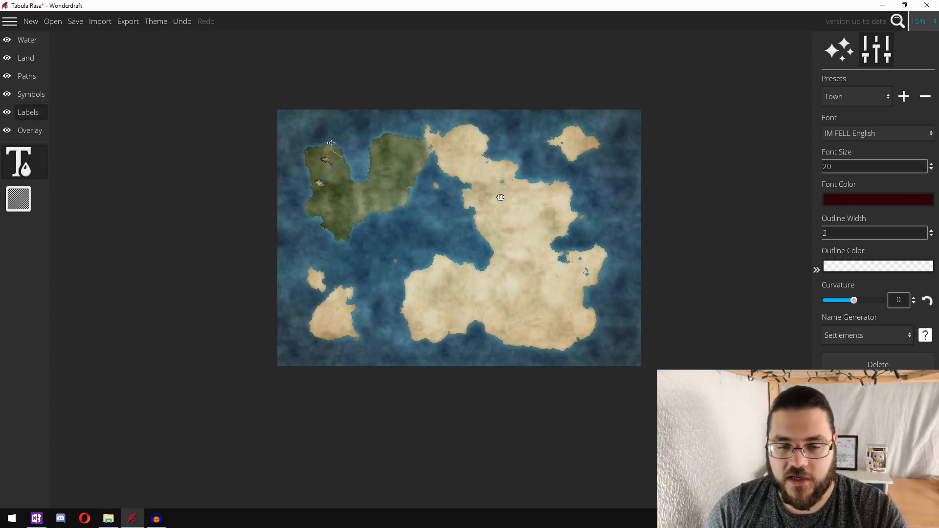
pyautogui.scroll(-2, 489, 140)
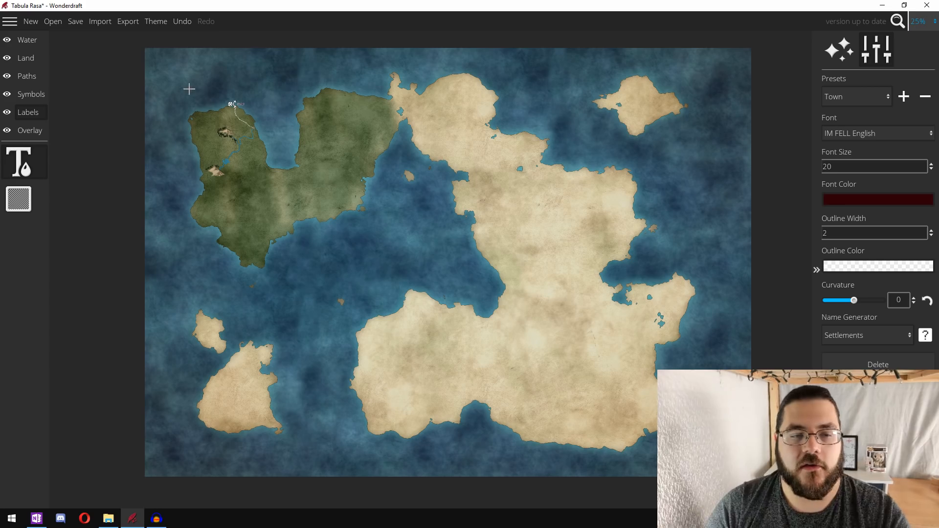
pyautogui.scroll(1, 233, 88)
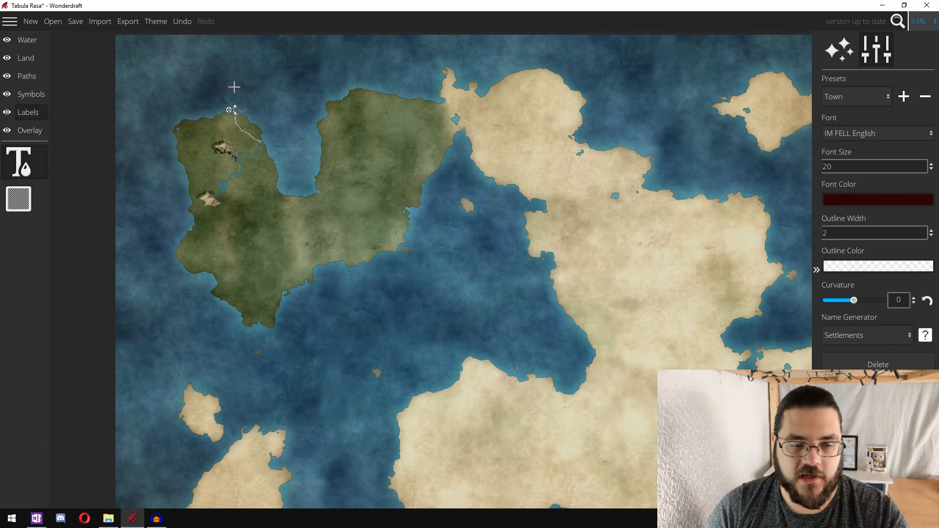
pyautogui.scroll(-1, 253, 89)
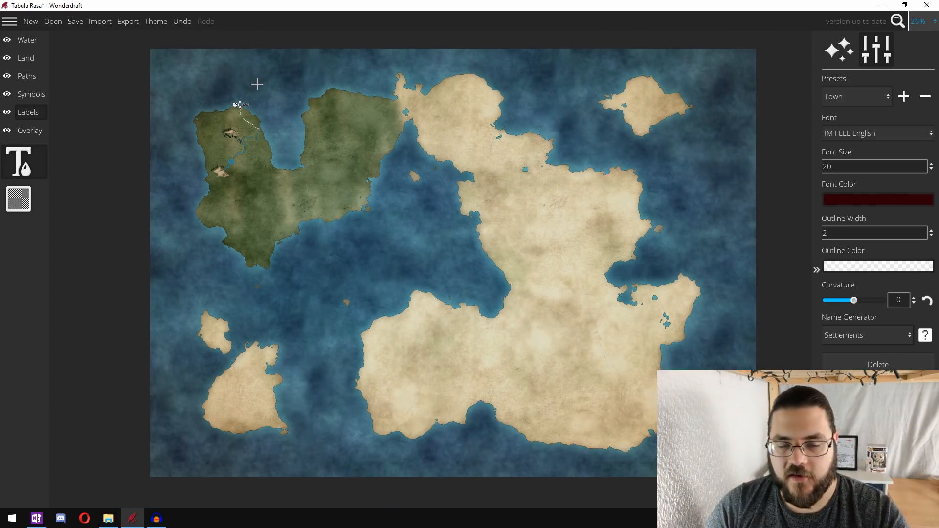
# Set the font size of the northern town's label to 30
pyautogui.scroll(3, 237, 96)
pyautogui.moveTo(247, 143); pyautogui.dragTo(509, 408)
pyautogui.scroll(2, 438, 300)
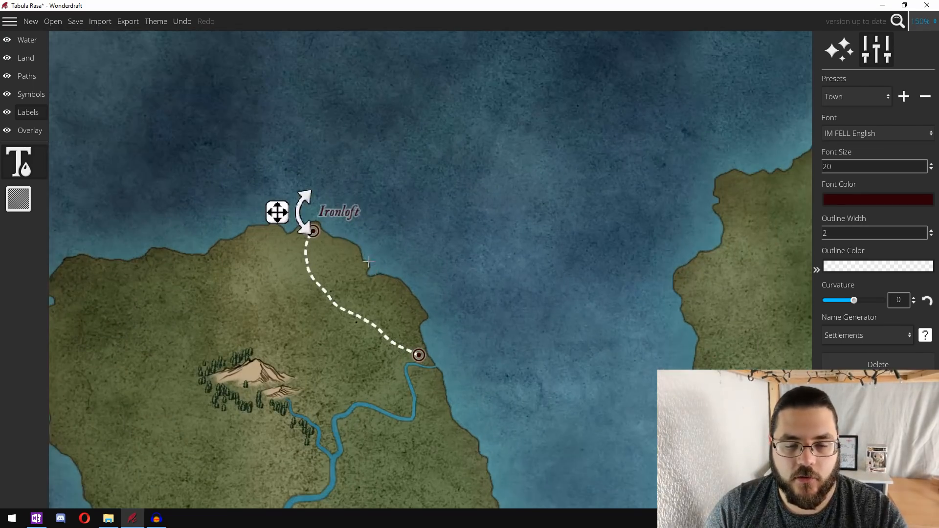
pyautogui.doubleClick(336, 215)
pyautogui.click(885, 169)
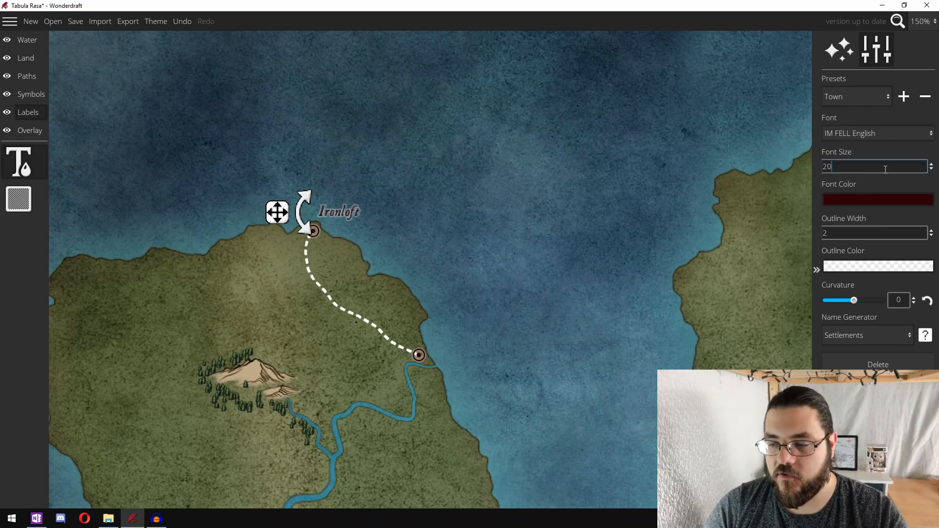
pyautogui.press('BackSpace')
pyautogui.press('BackSpace')
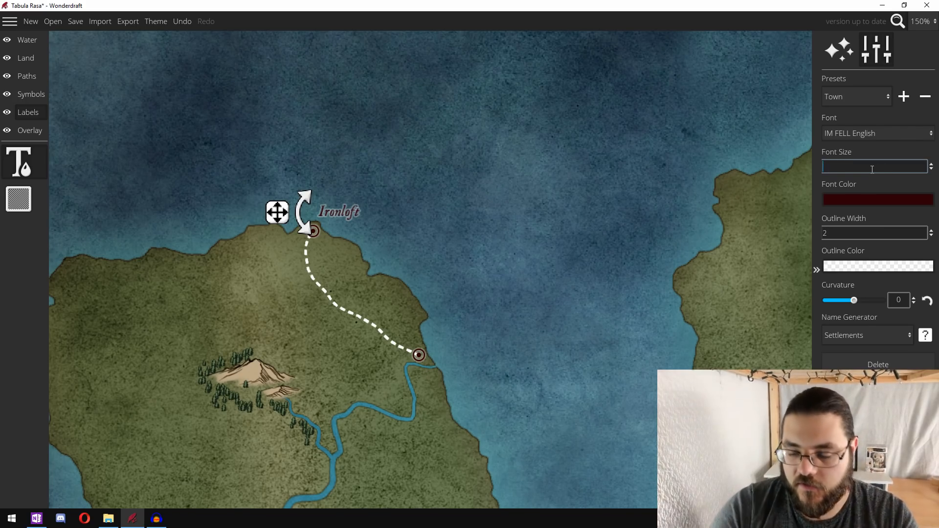
pyautogui.press('Return')
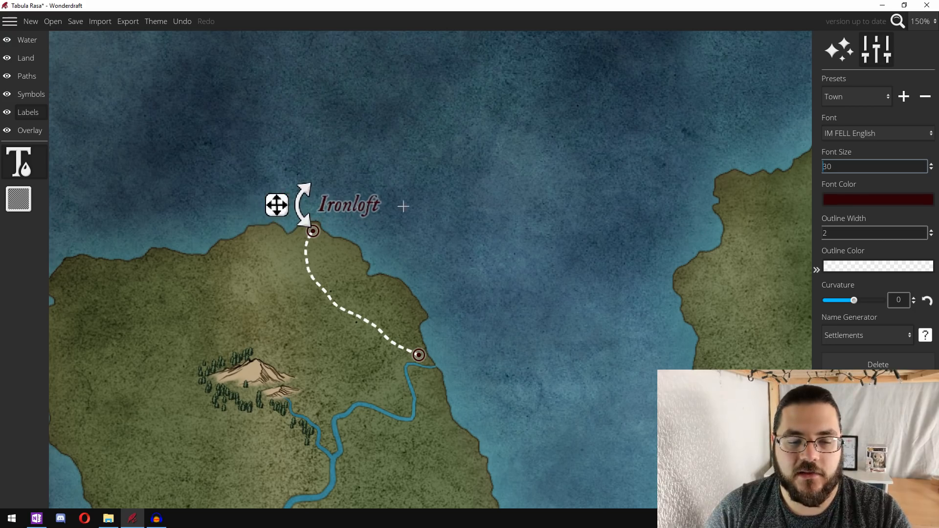
# Check the legibility of the enlarged town label at several zoom levels
pyautogui.scroll(-6, 436, 206)
pyautogui.scroll(2, 450, 210)
pyautogui.scroll(1, 361, 179)
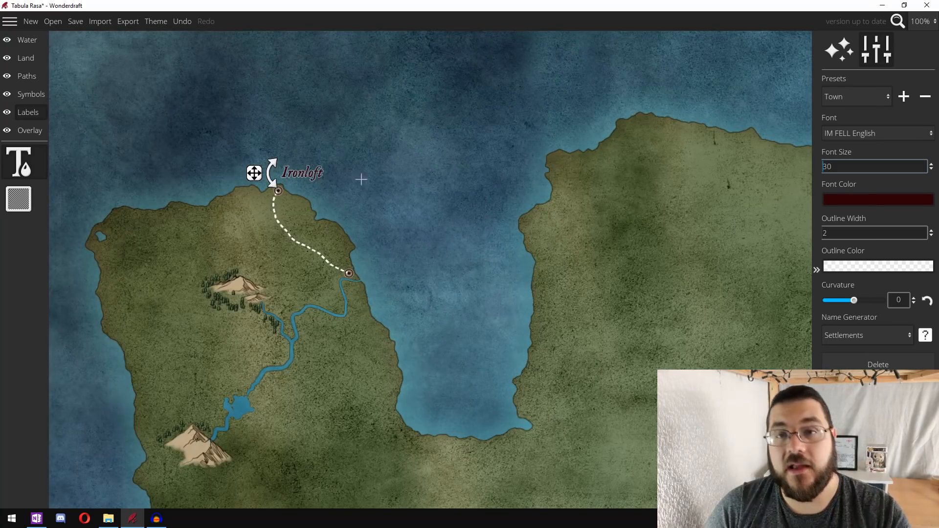
pyautogui.scroll(1, 237, 154)
pyautogui.scroll(1, 237, 154)
pyautogui.scroll(2, 384, 237)
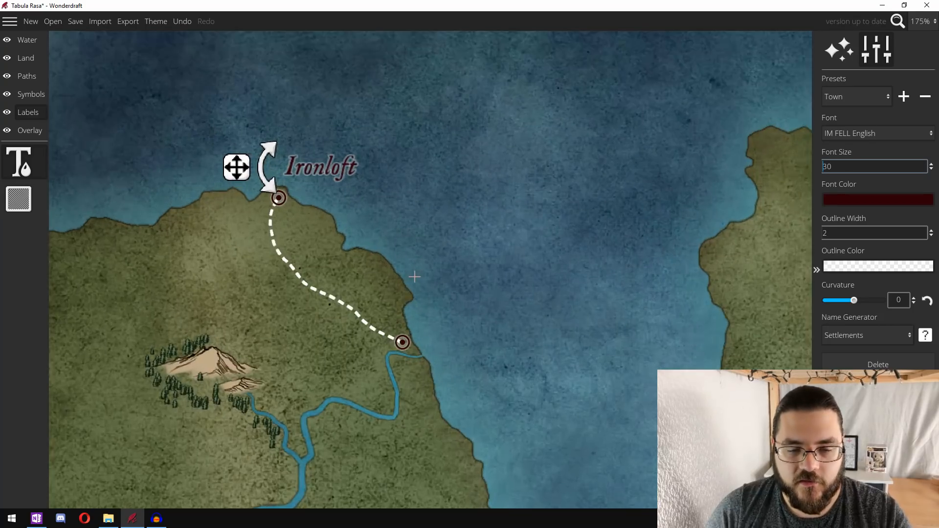
pyautogui.scroll(1, 405, 234)
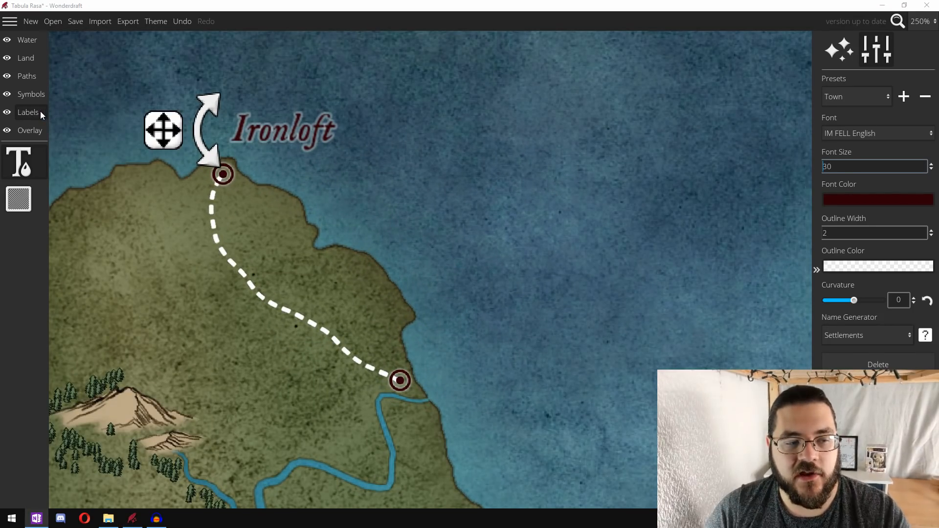
# Draw a rectangular label box with the dashed-border style in the sea southeast of the green landmass
pyautogui.click(21, 199)
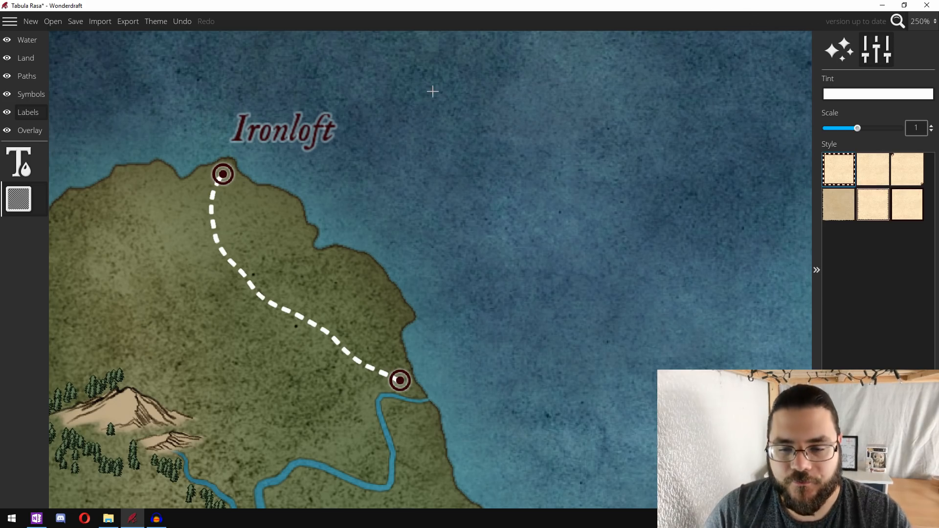
pyautogui.scroll(-5, 432, 88)
pyautogui.moveTo(552, 346); pyautogui.dragTo(738, 447)
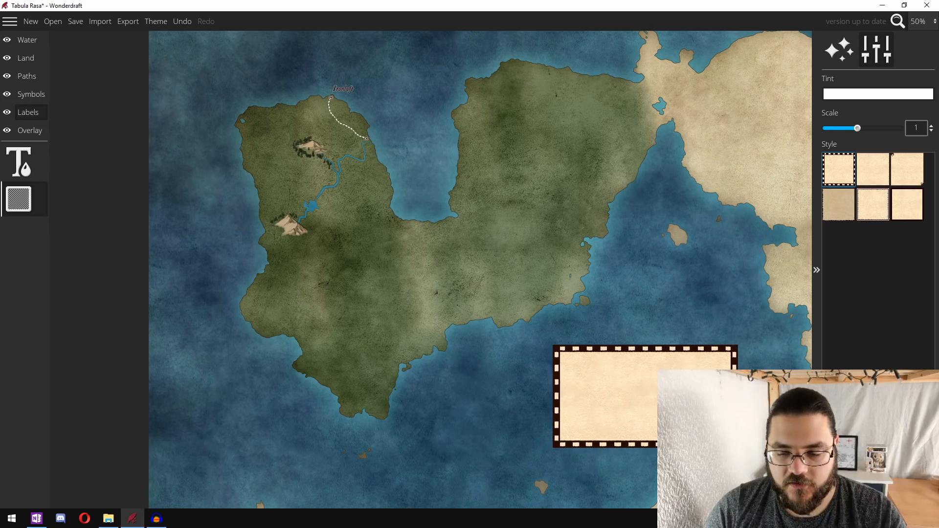
# Try several frame styles on the label box and choose the one with ornamented corners
pyautogui.click(885, 182)
pyautogui.click(911, 181)
pyautogui.click(901, 208)
pyautogui.click(882, 209)
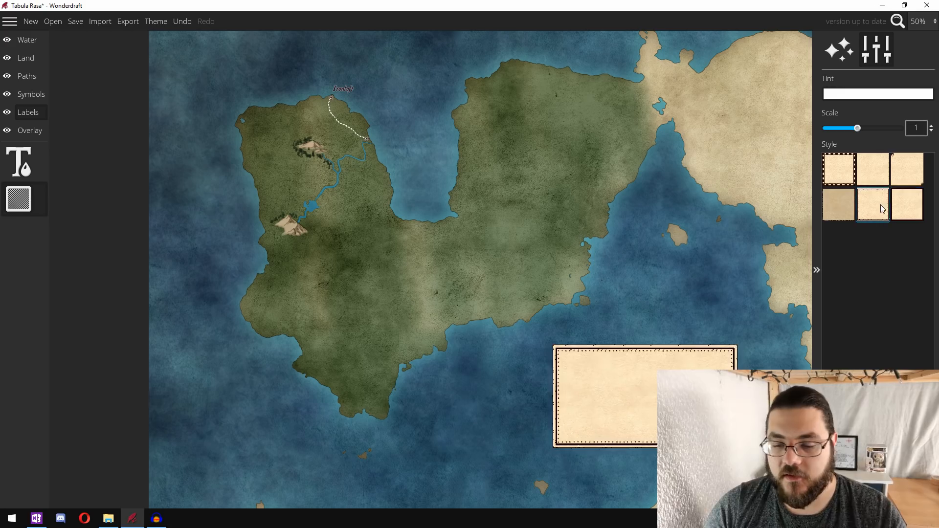
pyautogui.click(850, 209)
pyautogui.click(911, 183)
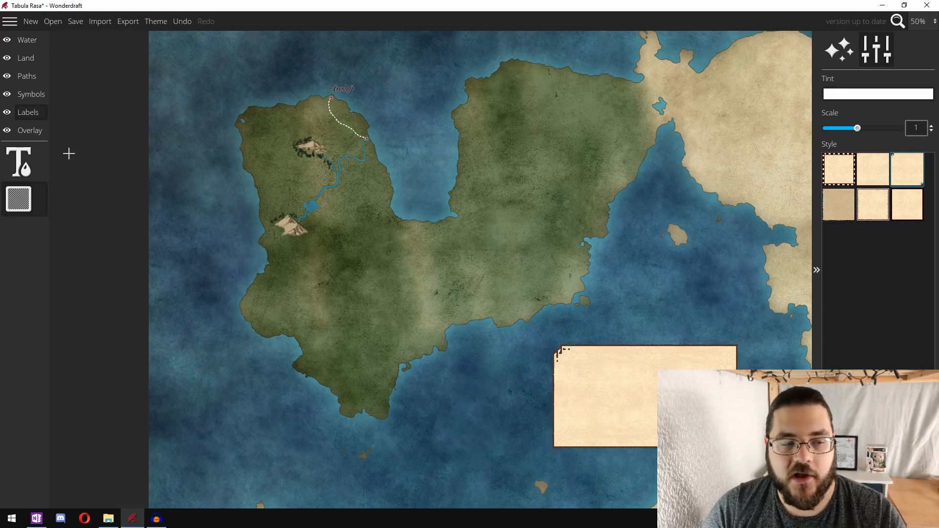
# Add a text label over the box using the Terrain preset and set its font size to 120
pyautogui.click(20, 161)
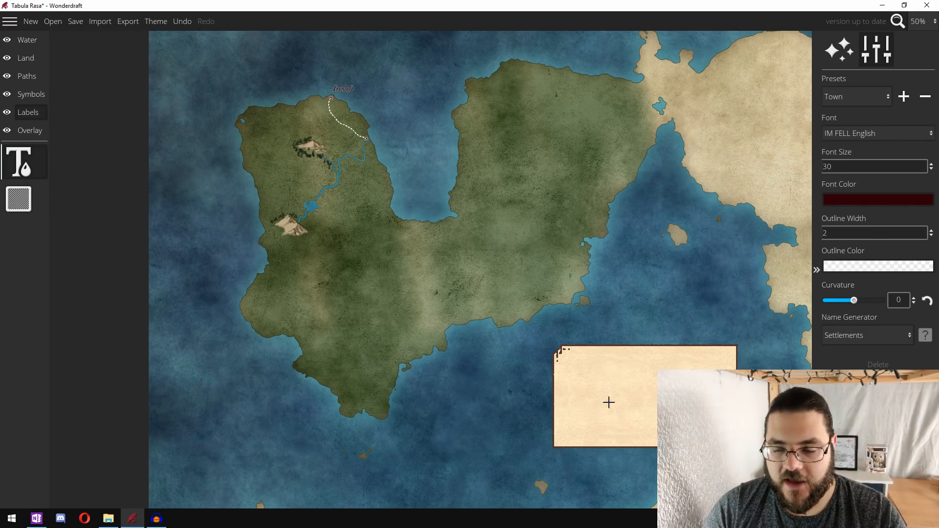
pyautogui.click(572, 379)
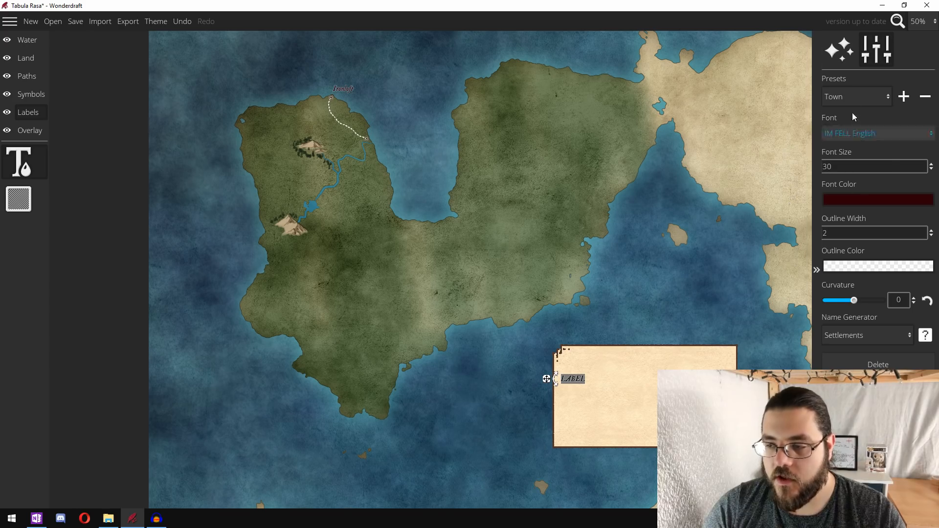
pyautogui.click(856, 96)
pyautogui.click(844, 154)
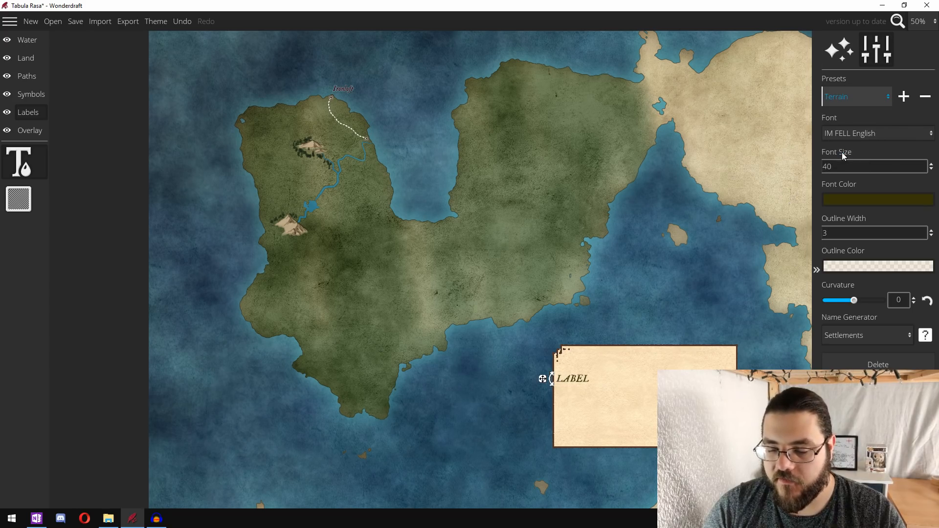
pyautogui.doubleClick(856, 171)
pyautogui.write('12')
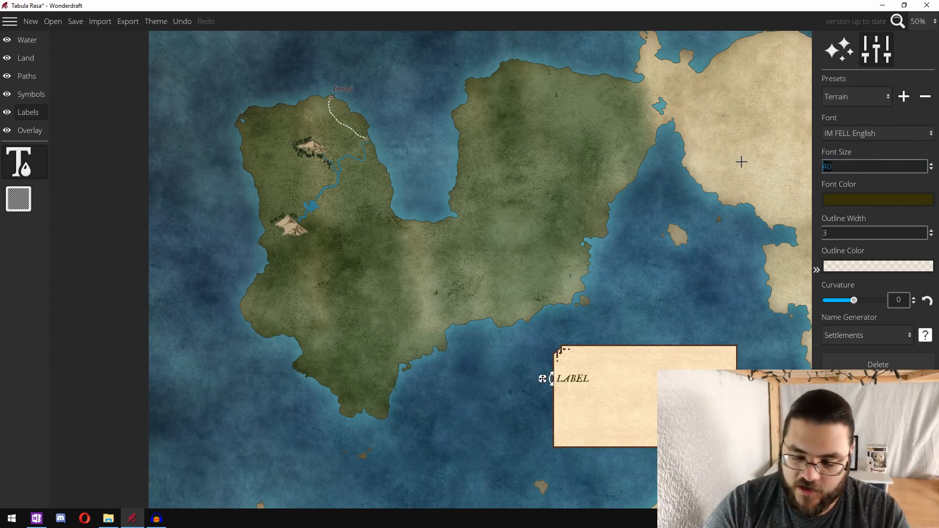
pyautogui.write('0')
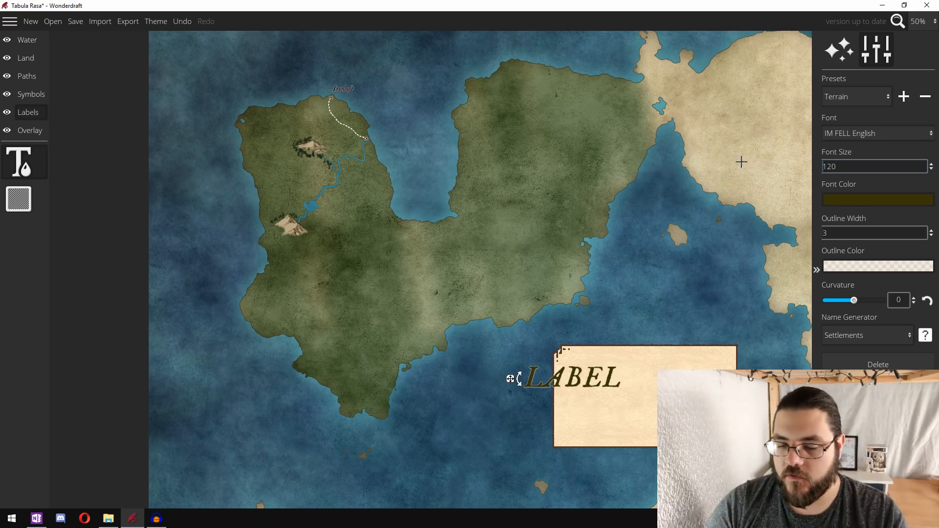
# Change the label's text to "YouTube Land" and move it inside the box
pyautogui.doubleClick(571, 377)
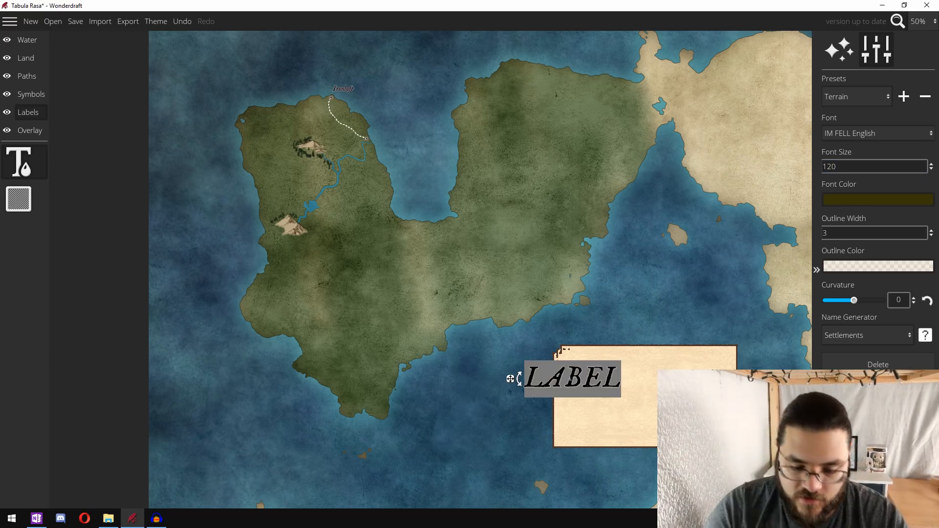
pyautogui.write('You T')
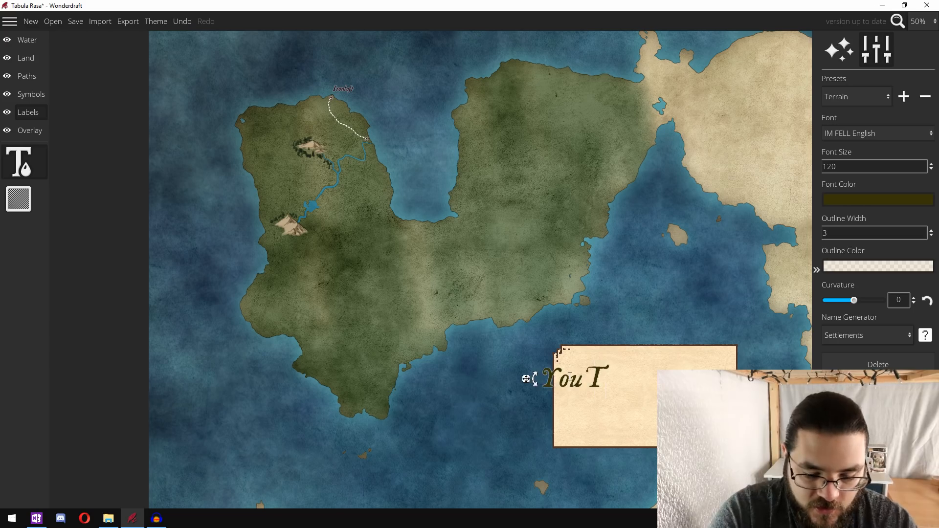
pyautogui.write('ube Land')
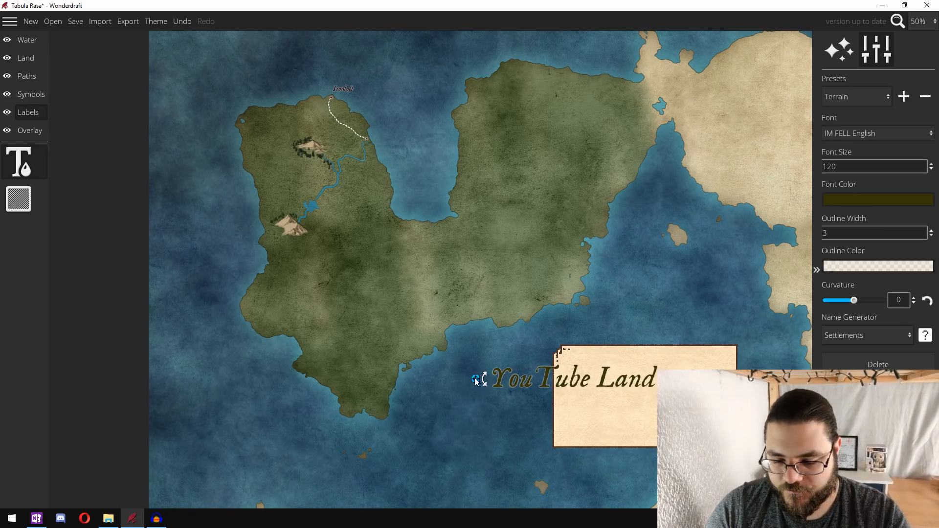
pyautogui.moveTo(475, 380); pyautogui.dragTo(544, 397)
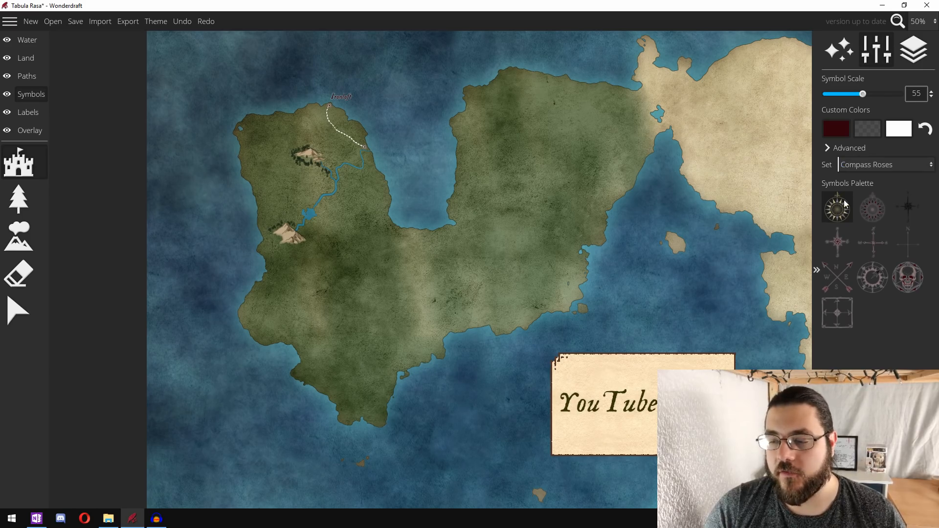
# Place a circular compass rose at scale 100 in the sea southwest of the green landmass, with first custom color white and third black (000000)
pyautogui.click(878, 279)
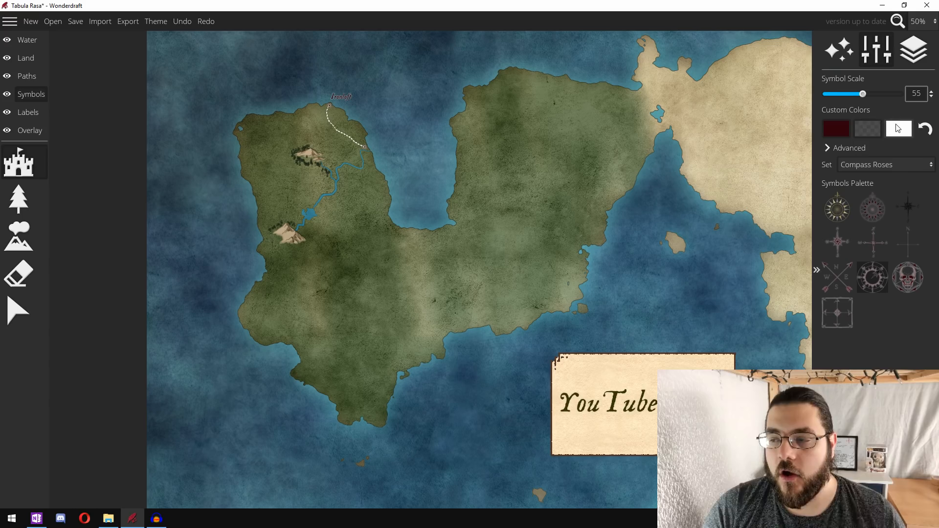
pyautogui.click(835, 130)
pyautogui.moveTo(693, 83); pyautogui.dragTo(662, 9)
pyautogui.click(895, 128)
pyautogui.click(897, 128)
pyautogui.moveTo(789, 97); pyautogui.dragTo(725, 210)
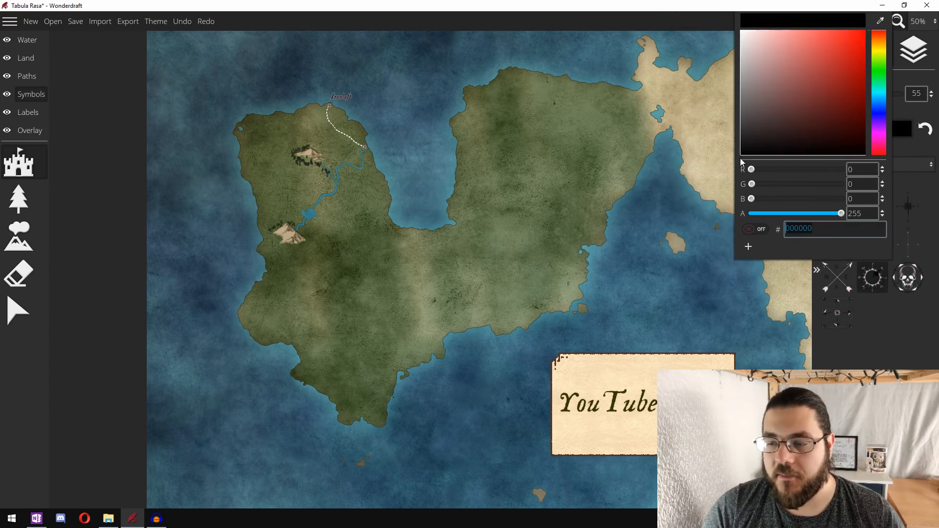
pyautogui.click(904, 321)
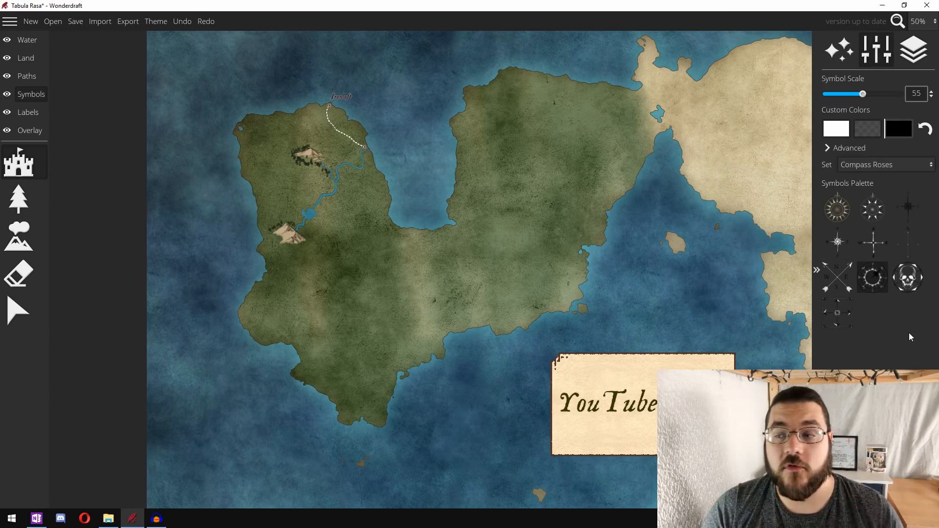
pyautogui.moveTo(863, 94); pyautogui.dragTo(901, 94)
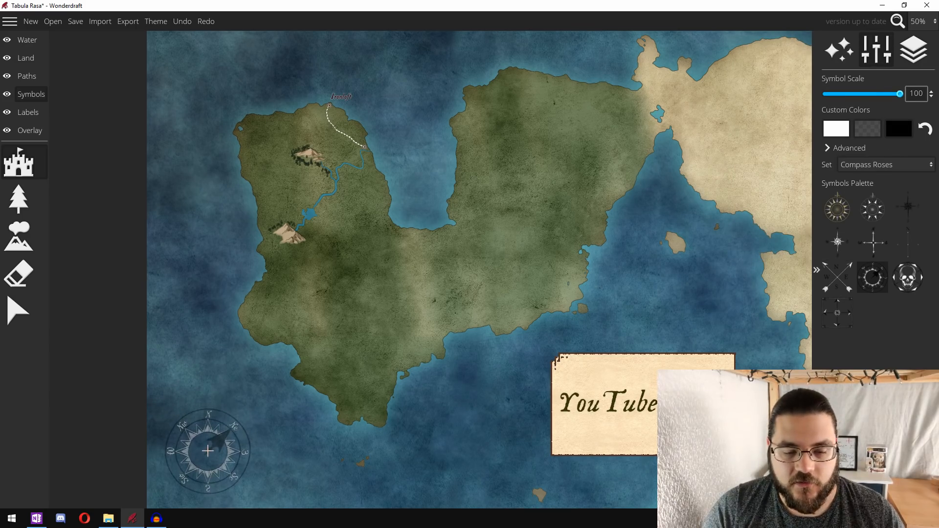
pyautogui.click(208, 463)
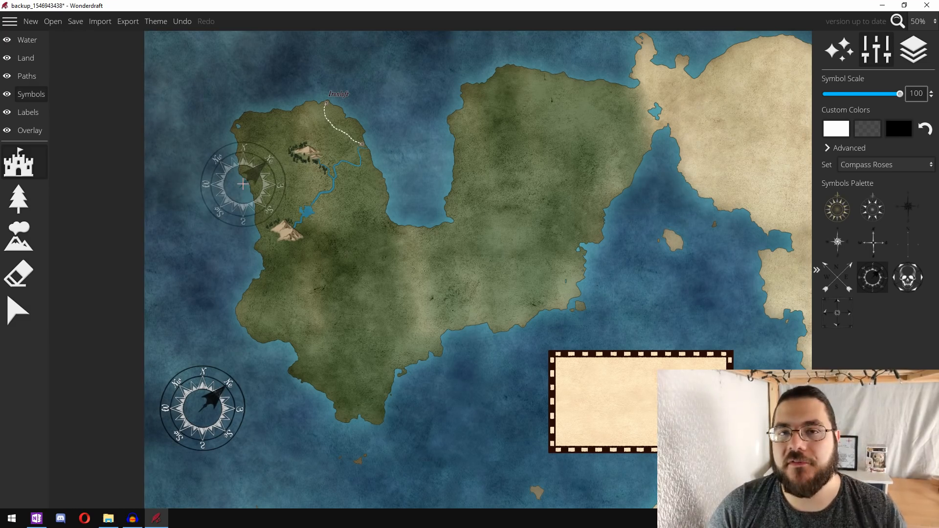
# Overlay a Flat Hex grid on the map and inspect it closely around the northern towns
pyautogui.click(34, 132)
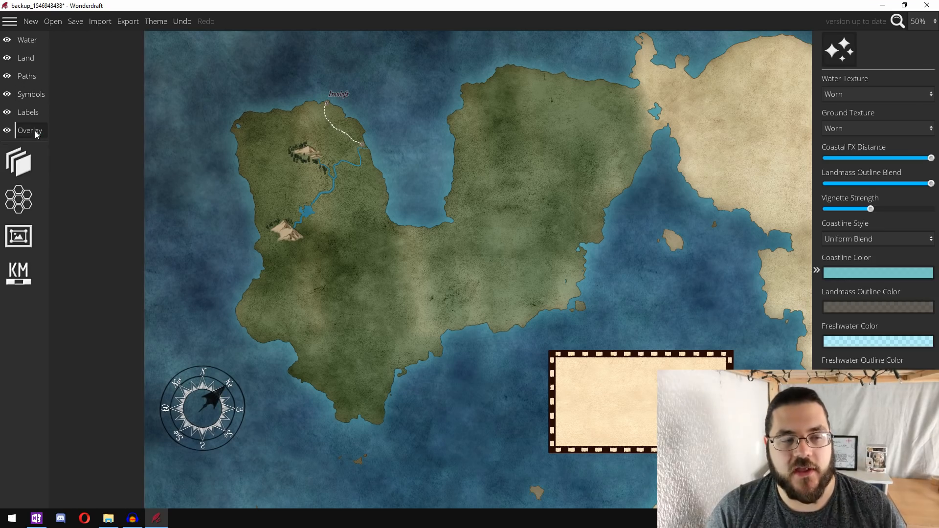
pyautogui.click(20, 198)
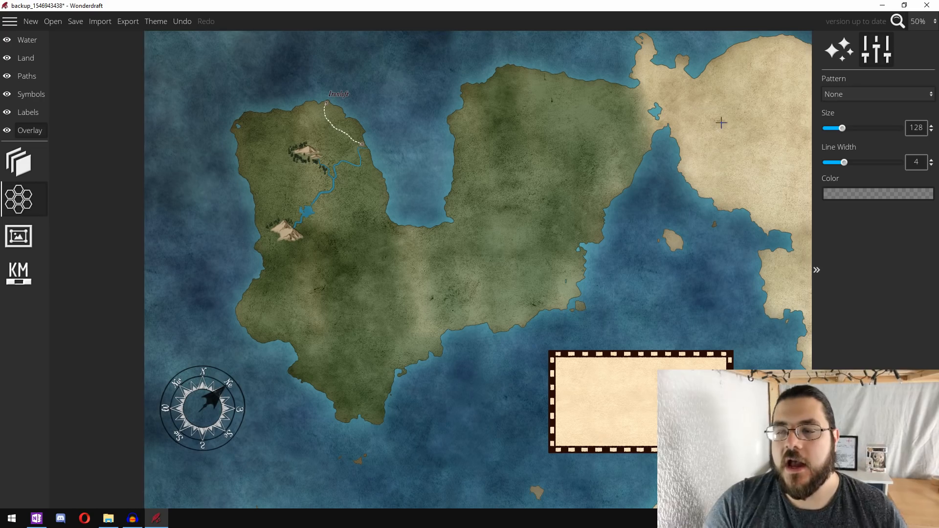
pyautogui.click(872, 93)
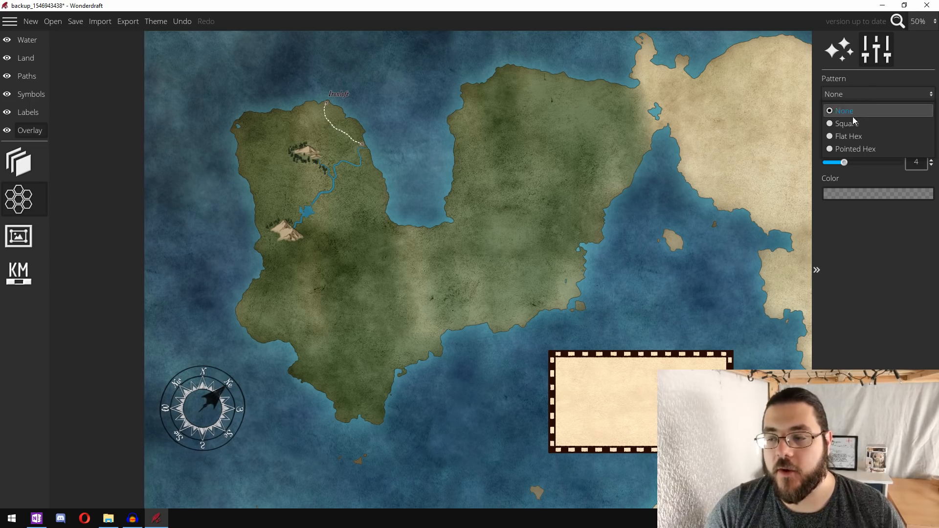
pyautogui.click(839, 137)
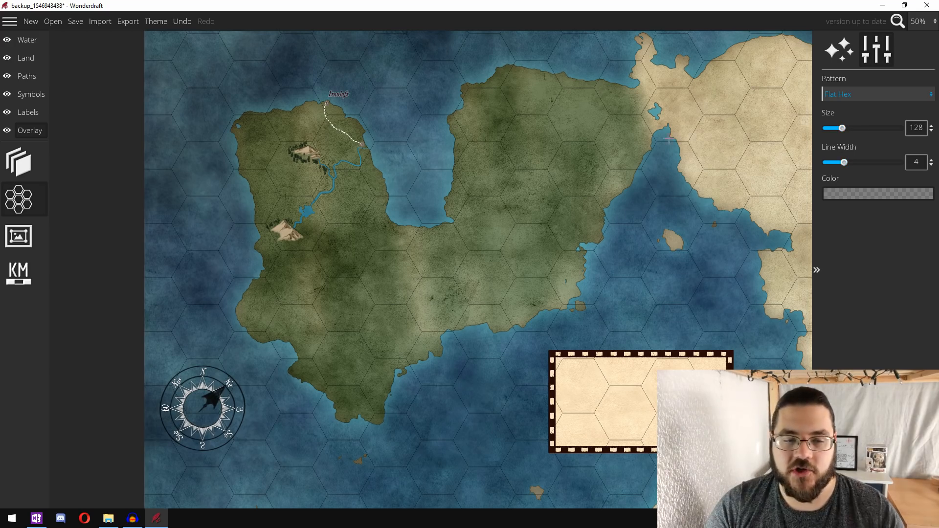
pyautogui.scroll(4, 316, 111)
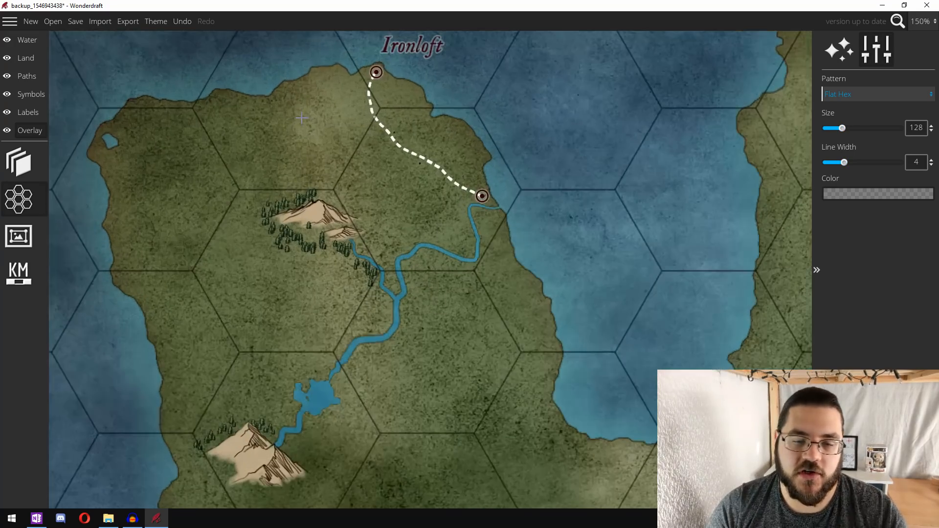
# Set the Flat Hex grid's size to 44
pyautogui.moveTo(843, 129); pyautogui.dragTo(825, 130)
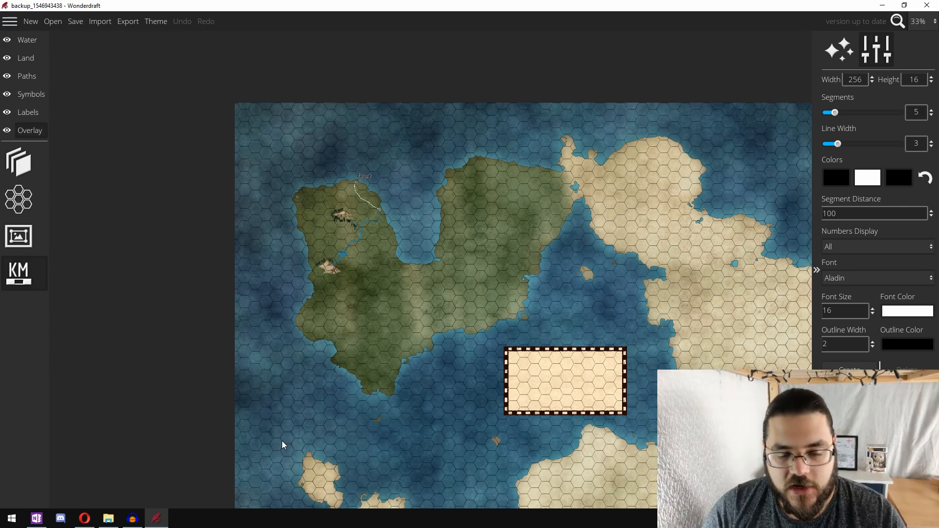
pyautogui.scroll(4, 283, 436)
pyautogui.scroll(2, 299, 376)
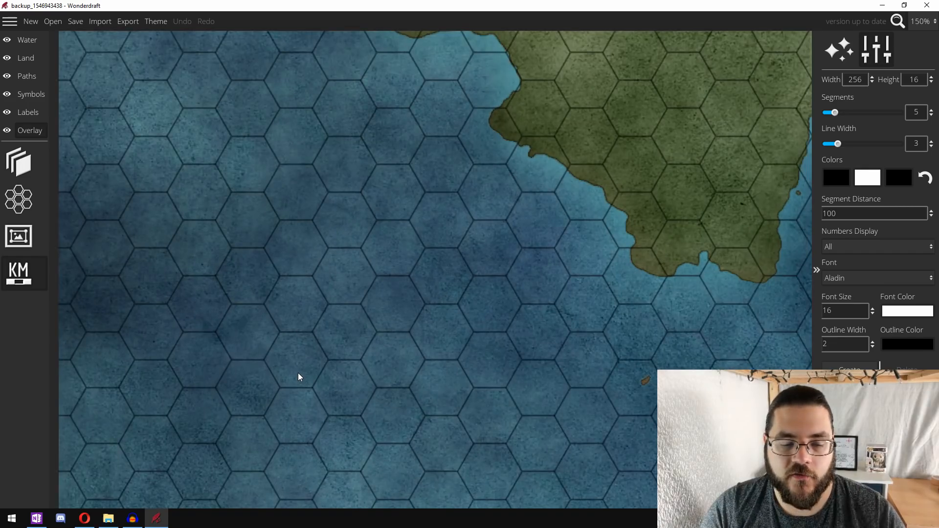
pyautogui.scroll(1, 299, 376)
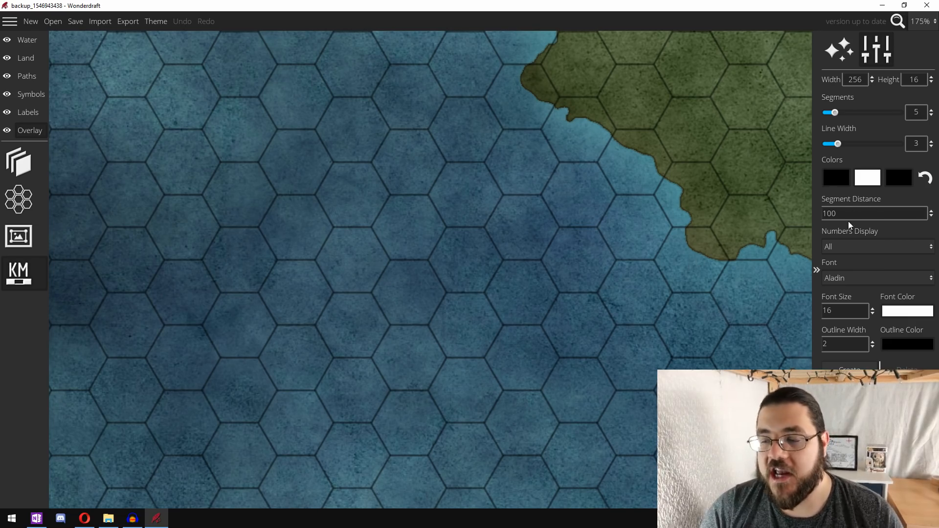
# Configure the map scale with a segment distance of 25 and numbers displayed on every other segment
pyautogui.moveTo(847, 213); pyautogui.dragTo(770, 213)
pyautogui.write('25')
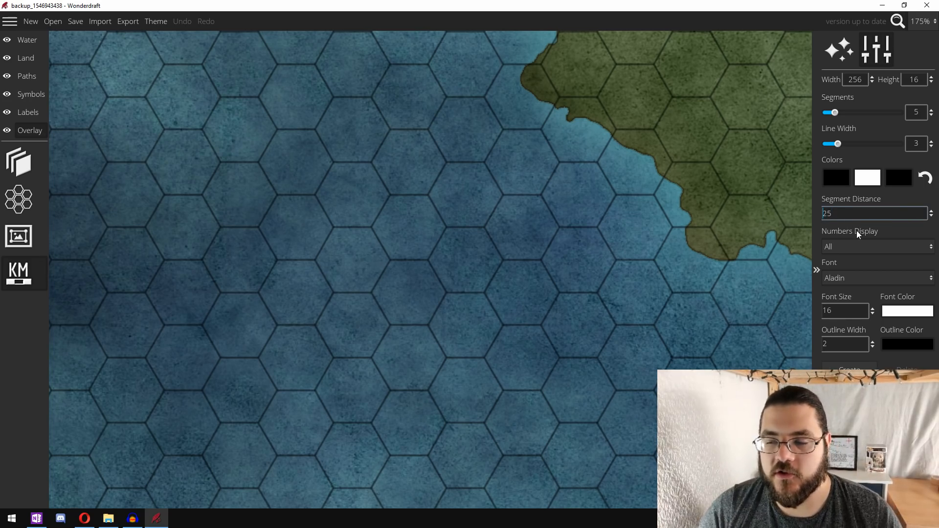
pyautogui.click(854, 245)
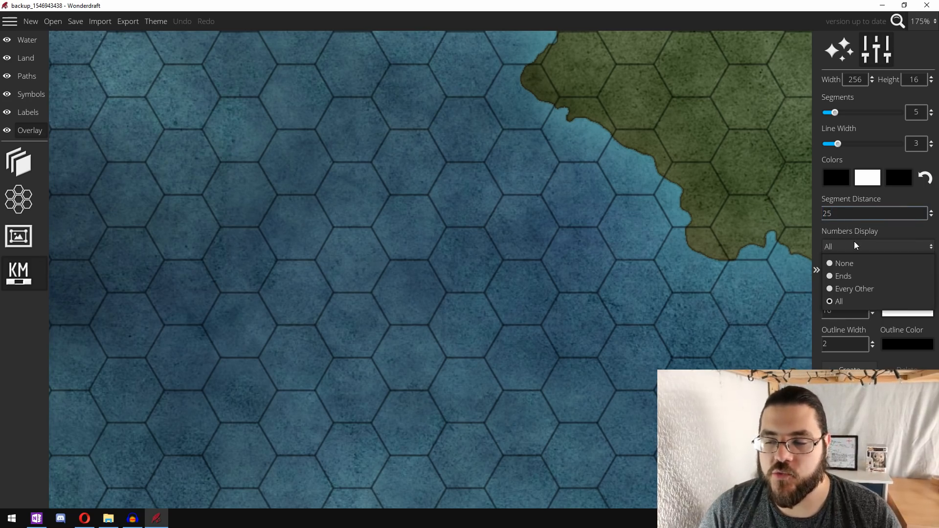
pyautogui.click(840, 288)
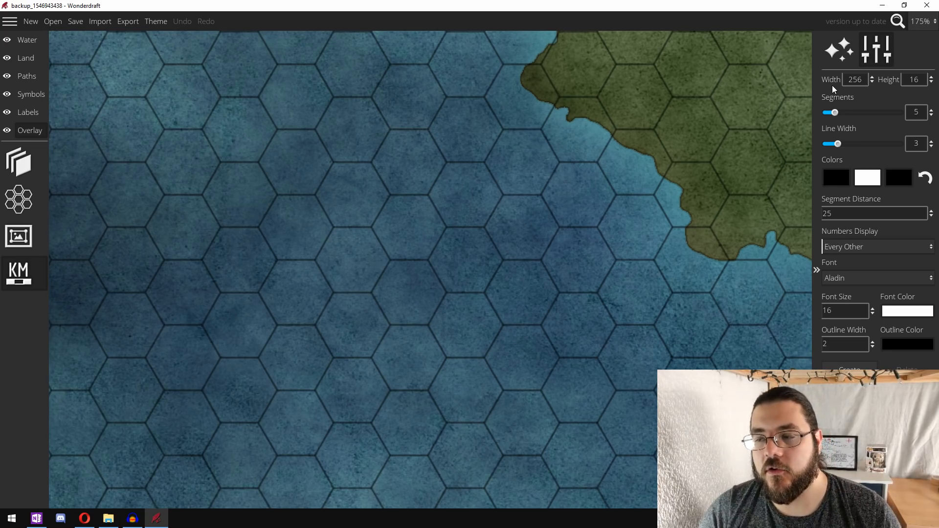
# Create the scale bar and move it from the title box into the sea southeast of the green landmass's southern tip
pyautogui.scroll(-5, 391, 207)
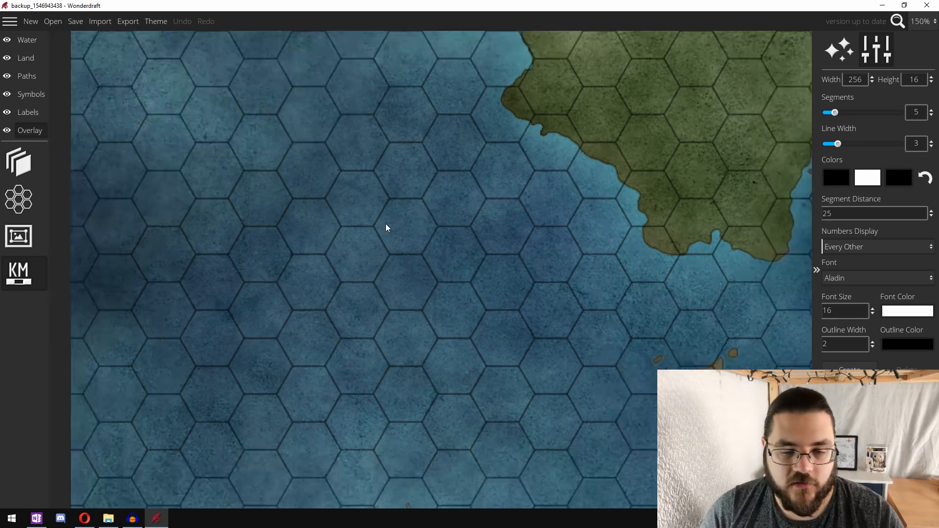
pyautogui.scroll(3, 567, 117)
pyautogui.scroll(-1, 611, 161)
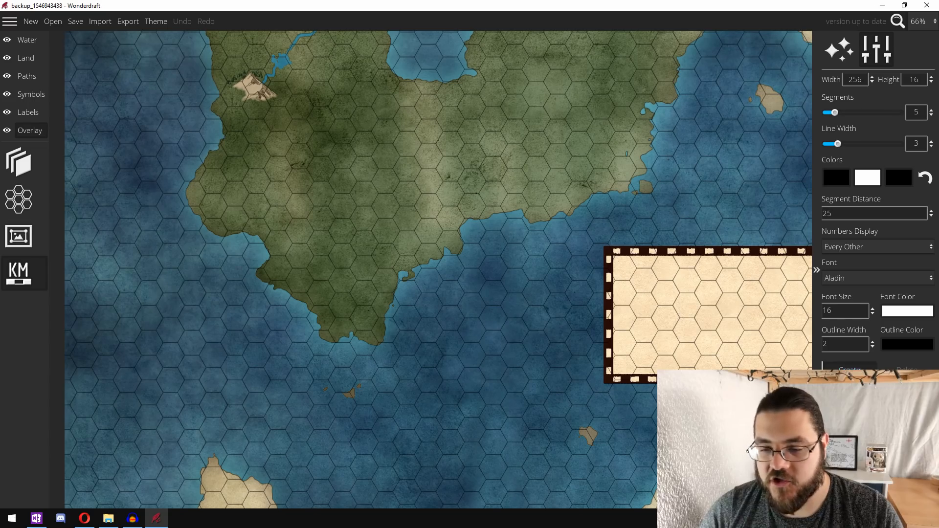
pyautogui.scroll(-2, 359, 291)
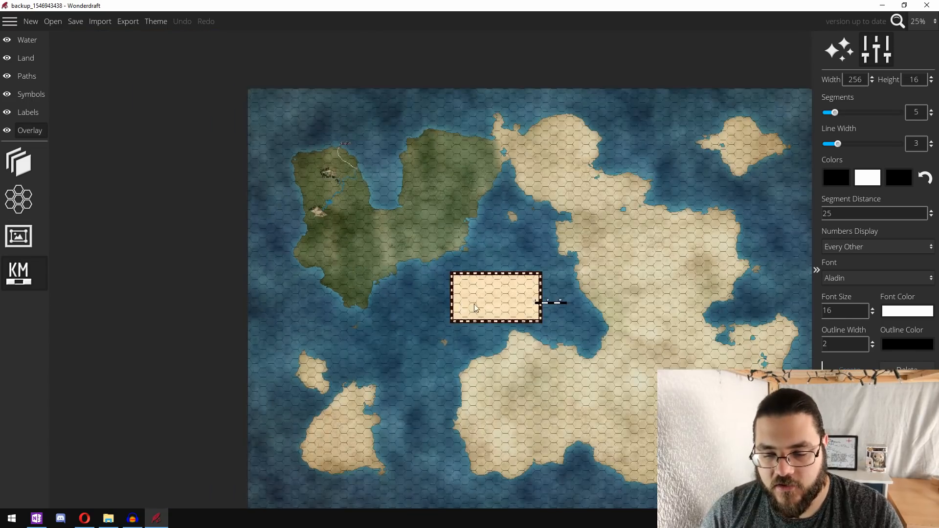
pyautogui.scroll(2, 556, 299)
pyautogui.moveTo(729, 328); pyautogui.dragTo(305, 344)
pyautogui.scroll(4, 255, 379)
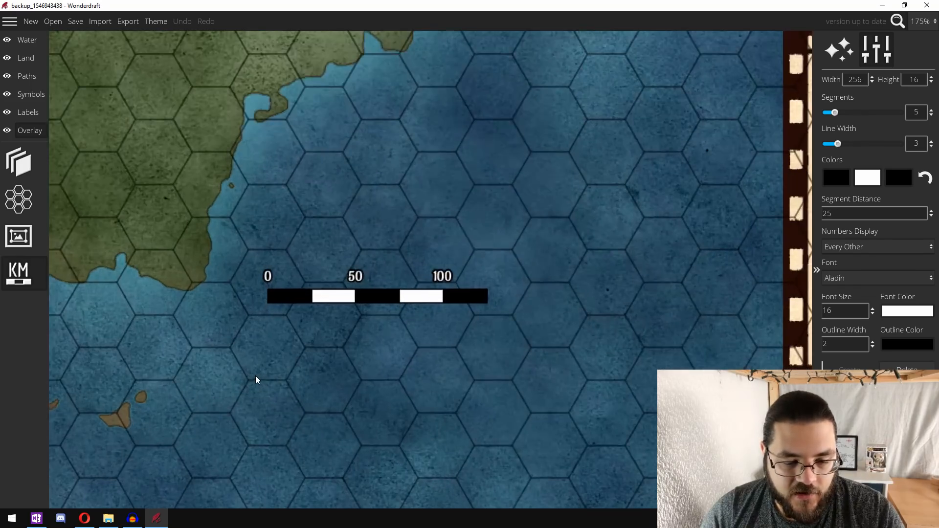
pyautogui.moveTo(344, 268); pyautogui.dragTo(378, 296)
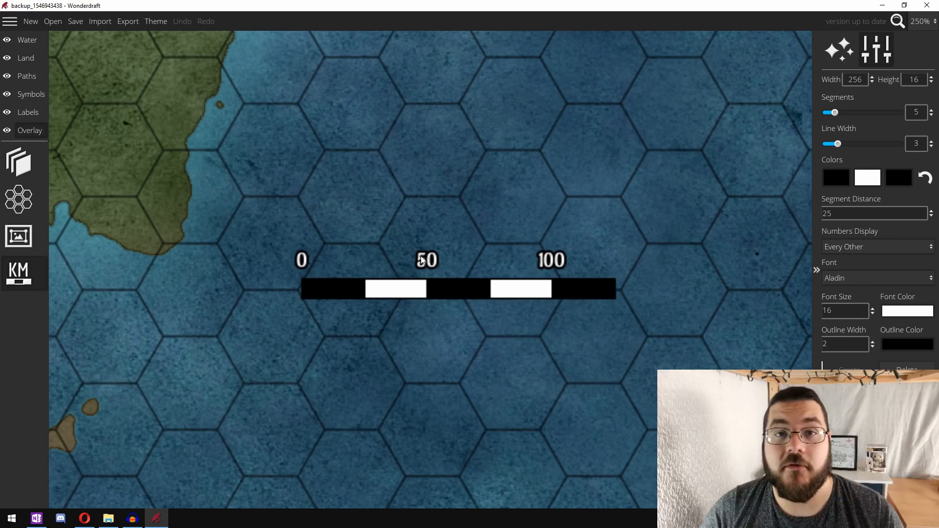
# Try a different segment count and a width of 500 on the scale bar
pyautogui.click(844, 113)
pyautogui.moveTo(845, 114); pyautogui.dragTo(836, 114)
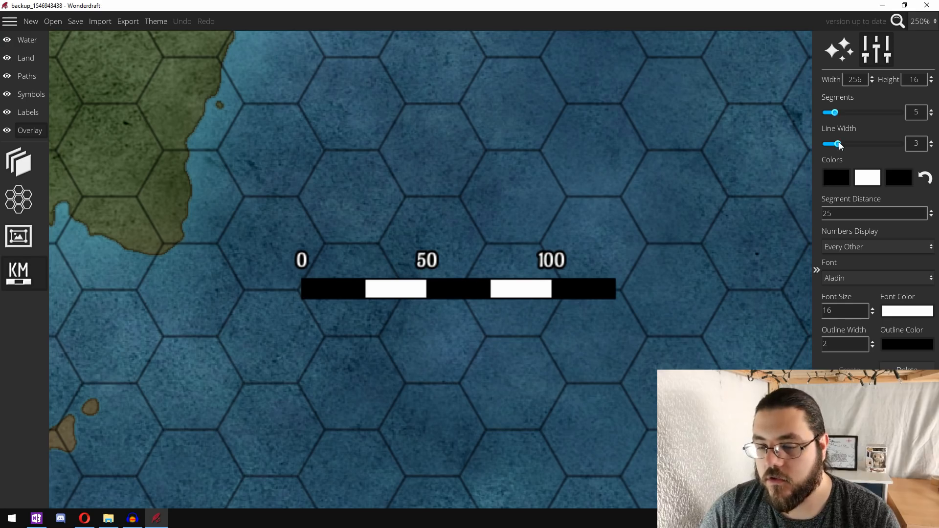
pyautogui.doubleClick(863, 79)
pyautogui.write('500')
pyautogui.moveTo(277, 280); pyautogui.dragTo(418, 281)
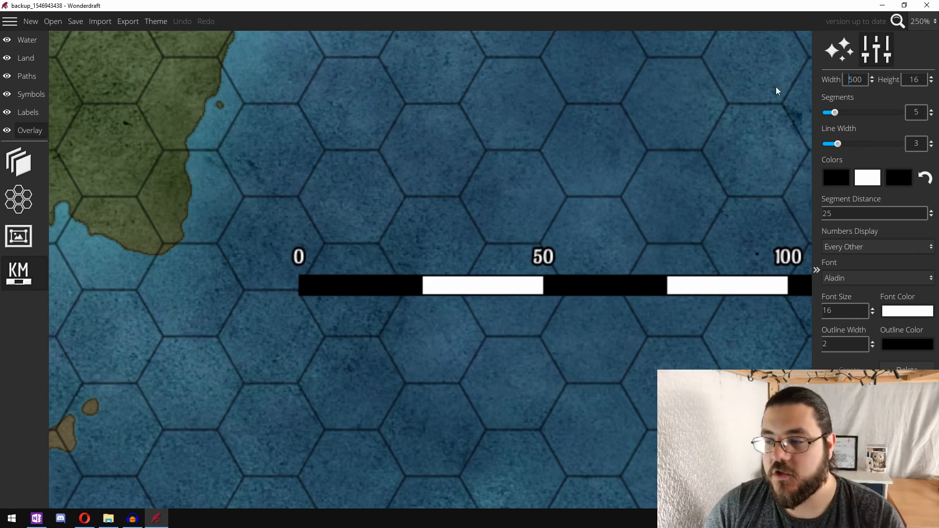
# Set the scale bar's width to 400 and move it into the open sea southwest of the green landmass
pyautogui.press('Delete')
pyautogui.write('4')
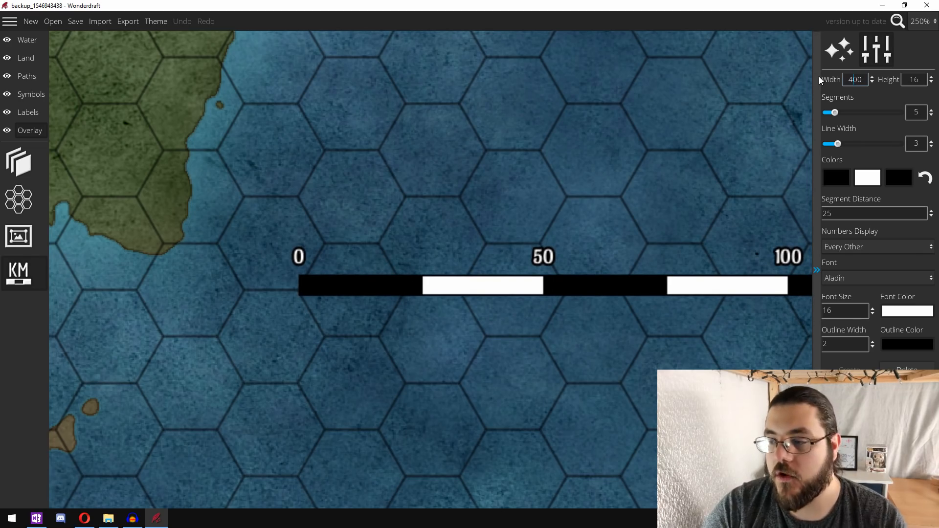
pyautogui.press('Return')
pyautogui.moveTo(455, 283); pyautogui.dragTo(392, 279)
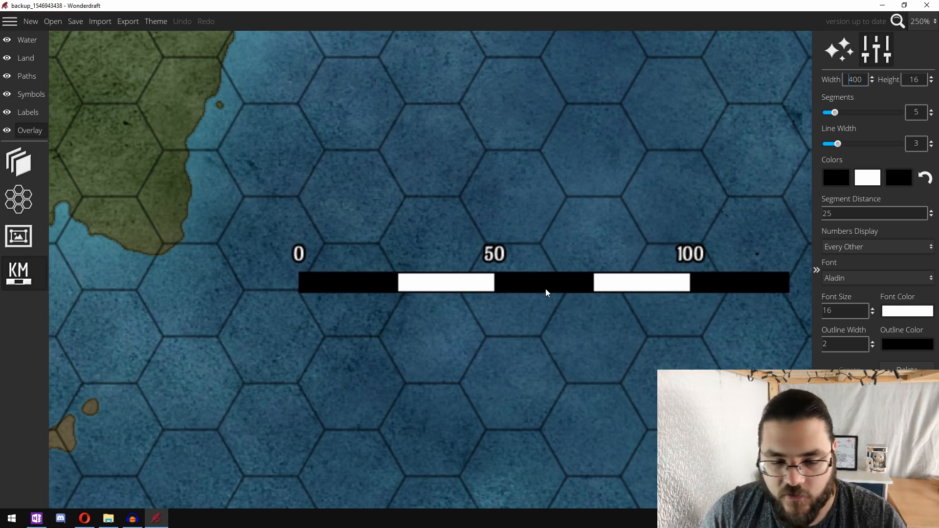
pyautogui.scroll(-3, 531, 312)
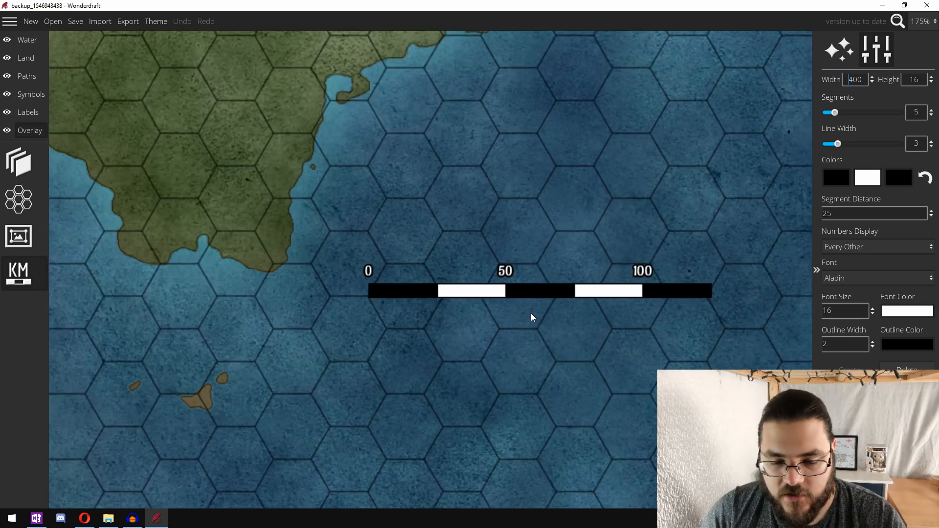
pyautogui.scroll(1, 533, 317)
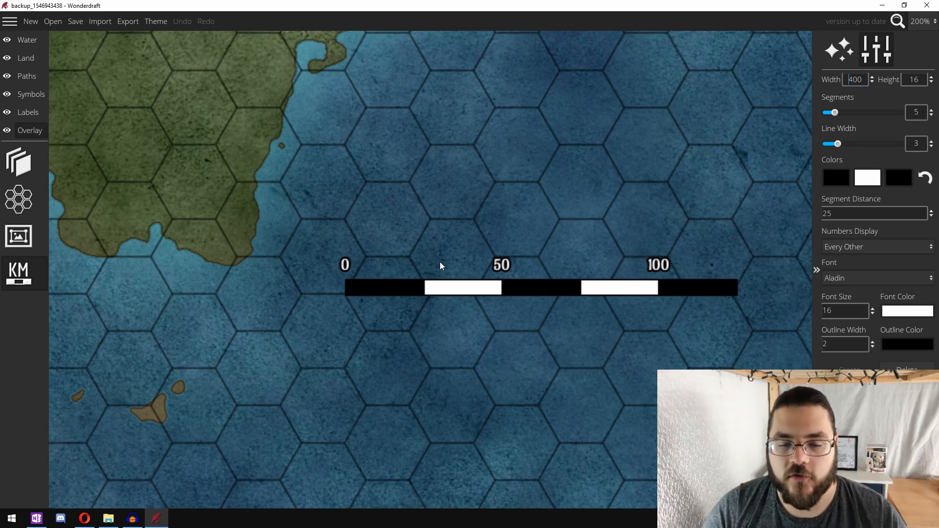
pyautogui.scroll(-6, 439, 313)
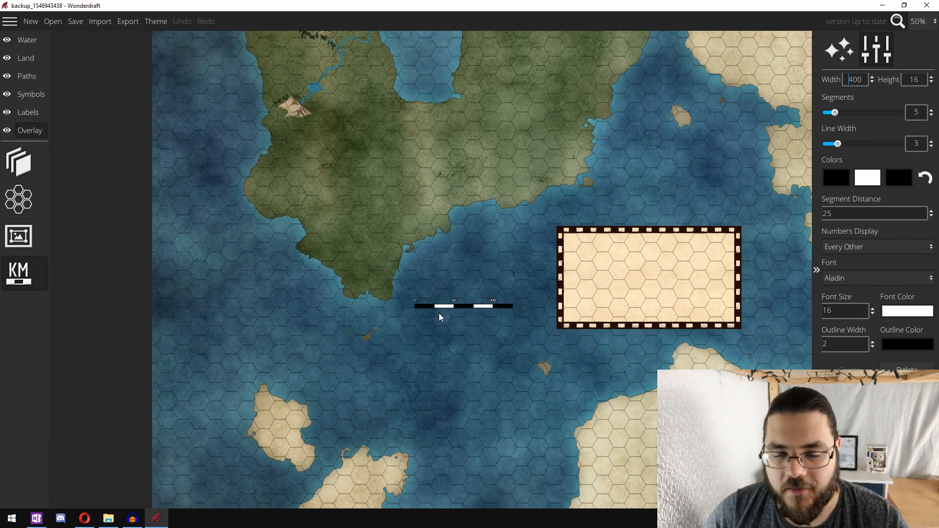
pyautogui.scroll(1, 430, 321)
pyautogui.moveTo(460, 300); pyautogui.dragTo(156, 329)
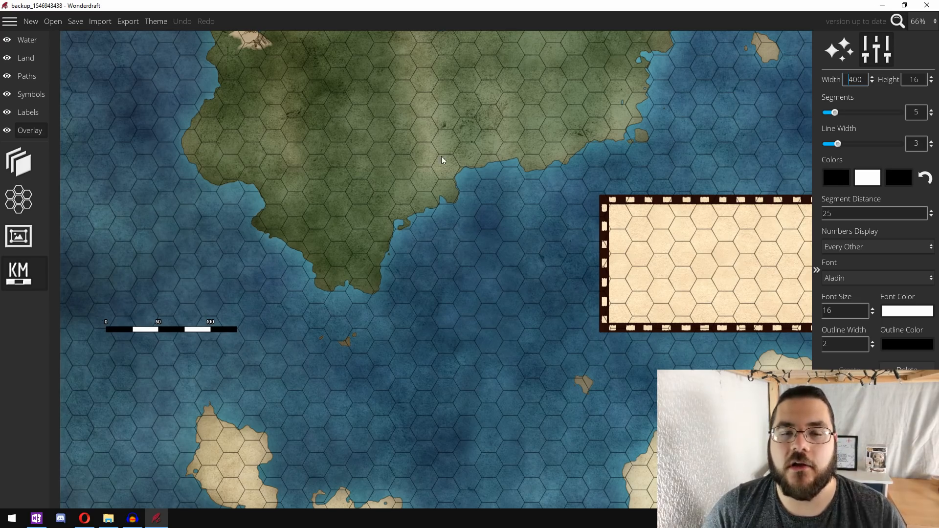
# Hide the hex grid overlay by making its color fully transparent
pyautogui.moveTo(408, 174); pyautogui.dragTo(405, 175)
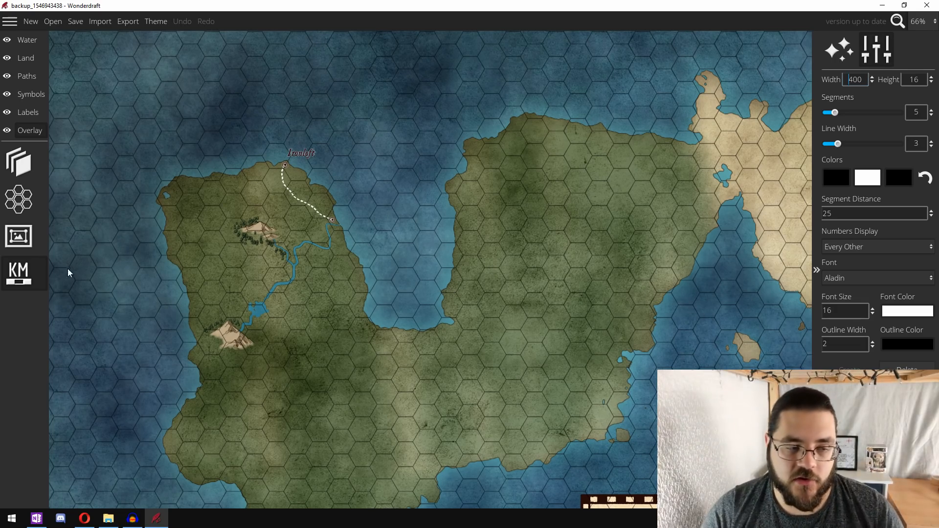
pyautogui.click(41, 194)
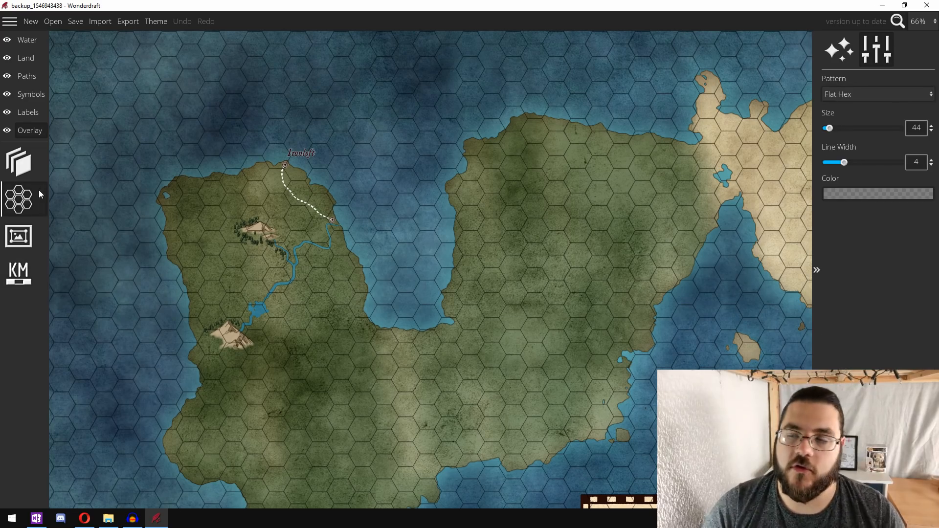
pyautogui.click(860, 193)
pyautogui.moveTo(734, 214); pyautogui.dragTo(618, 203)
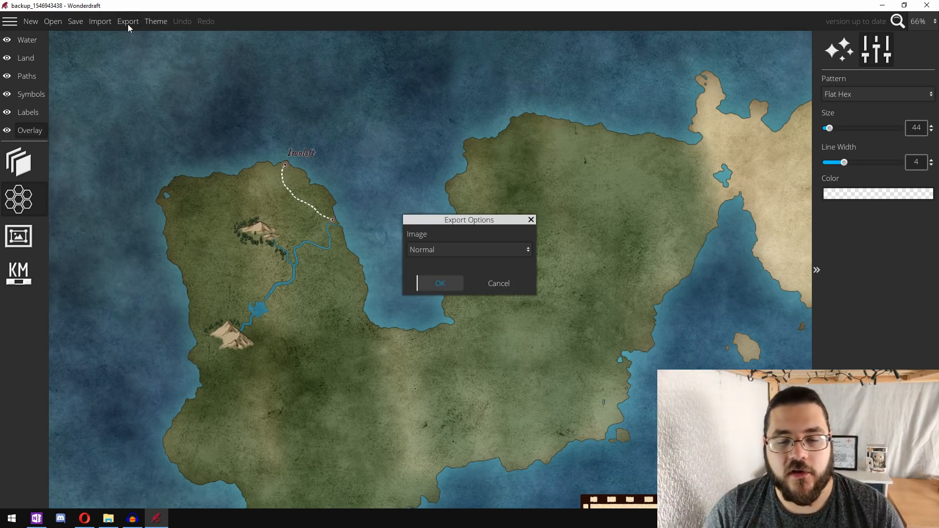
# Export the map as a Normal PNG image named "Youtube Tutorial" in the Maps folder
pyautogui.click(485, 247)
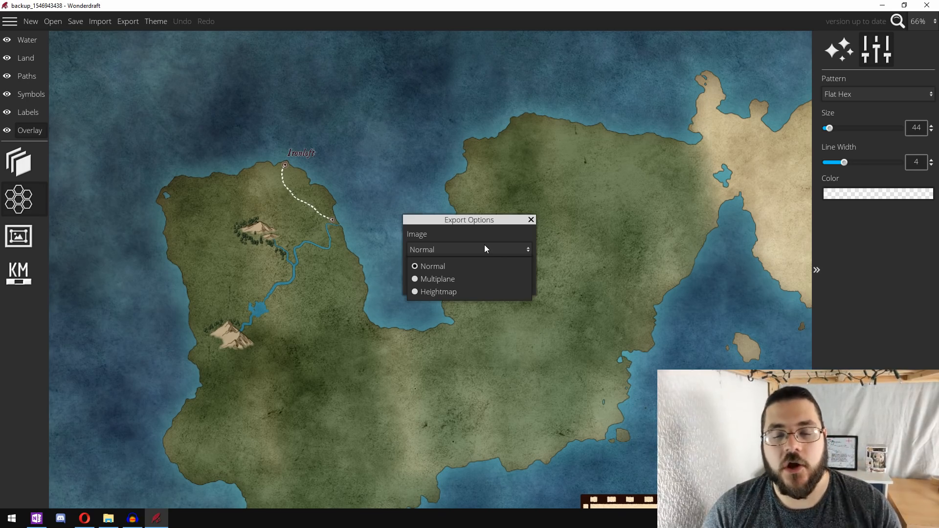
pyautogui.click(465, 266)
pyautogui.click(445, 285)
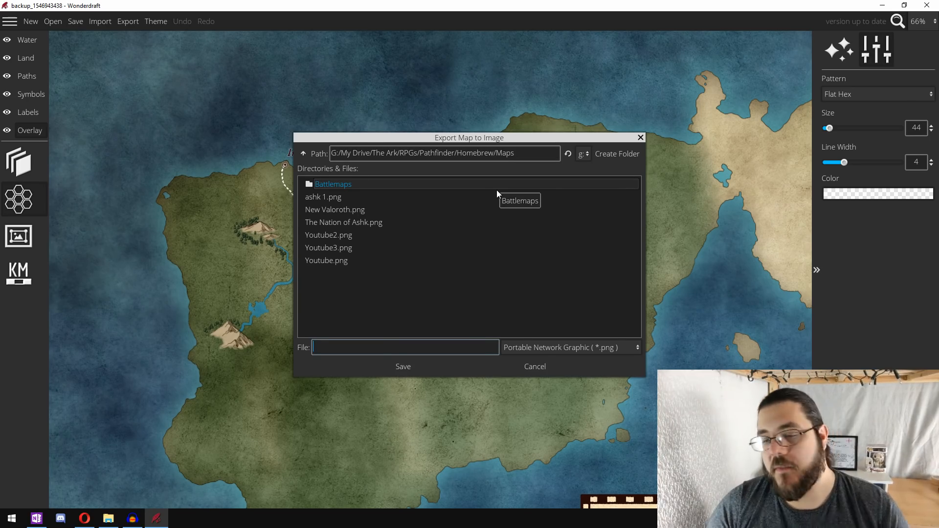
pyautogui.click(543, 346)
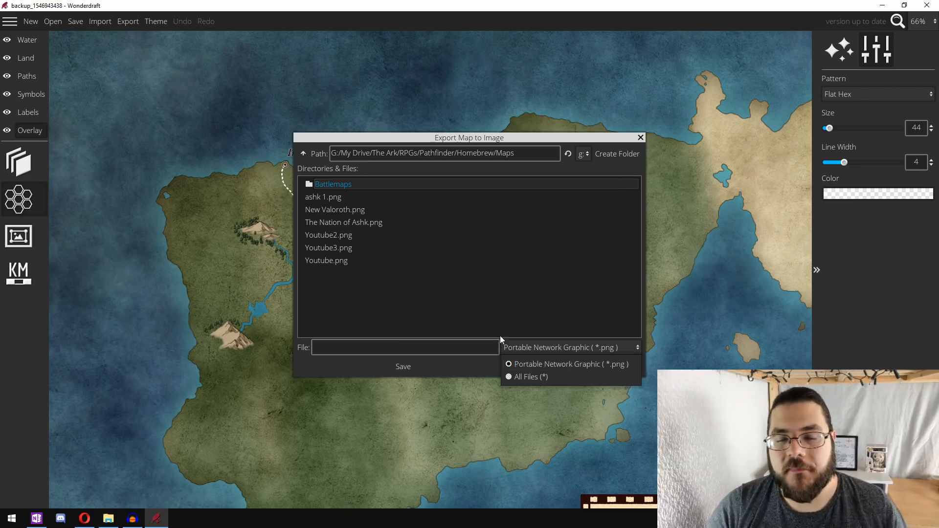
pyautogui.click(391, 345)
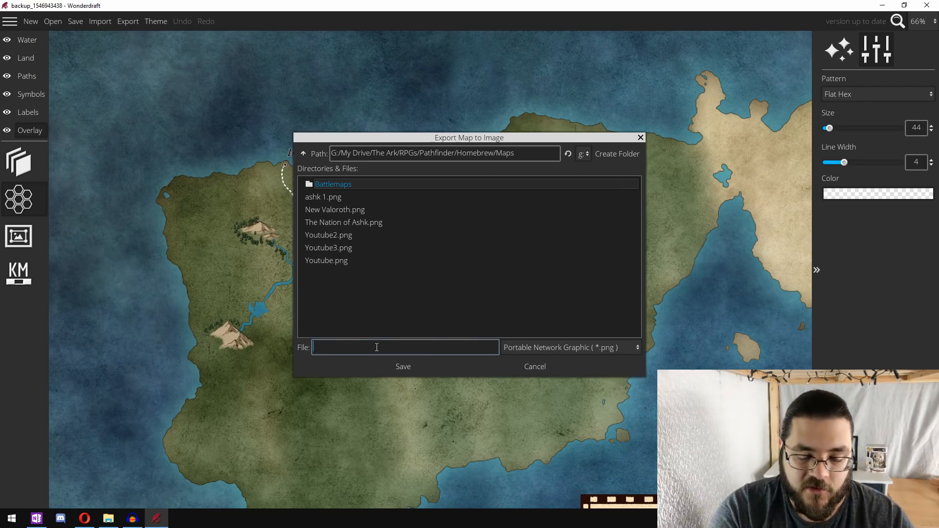
pyautogui.write('Youtube ')
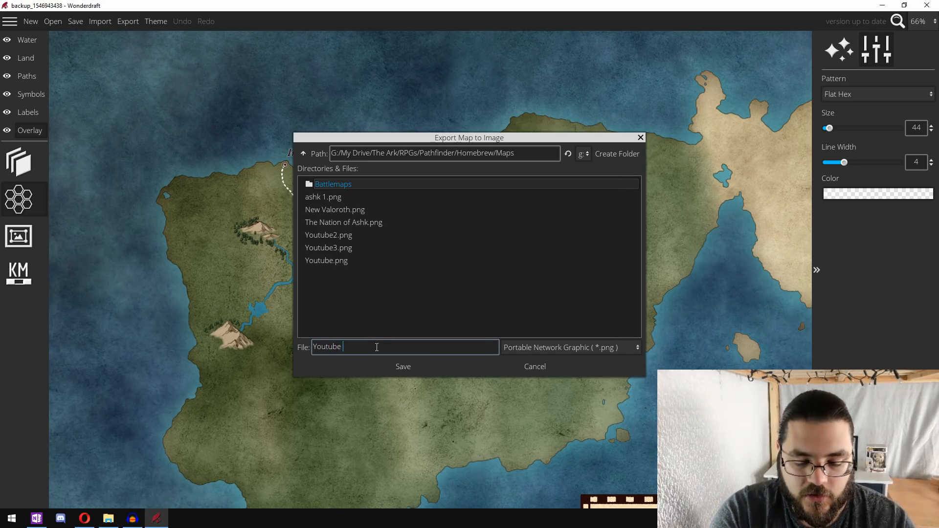
pyautogui.write('Tutorial')
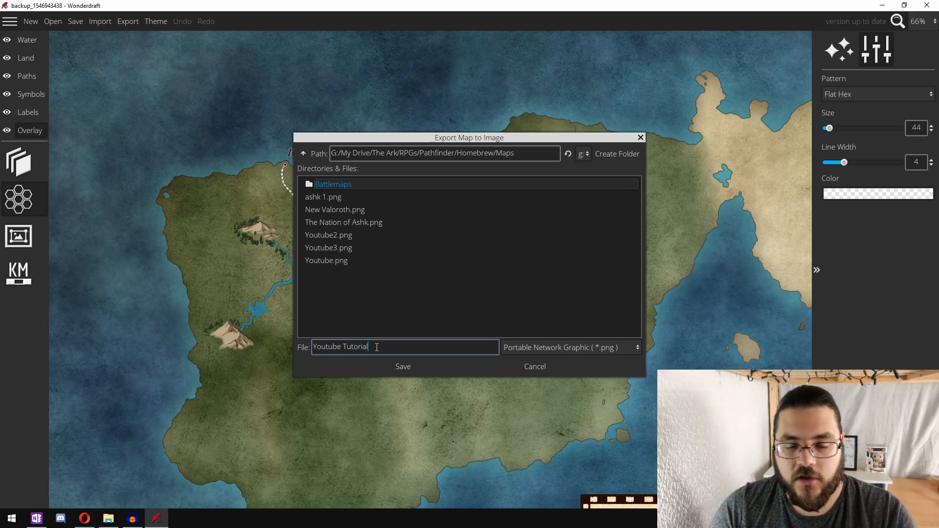
pyautogui.click(400, 361)
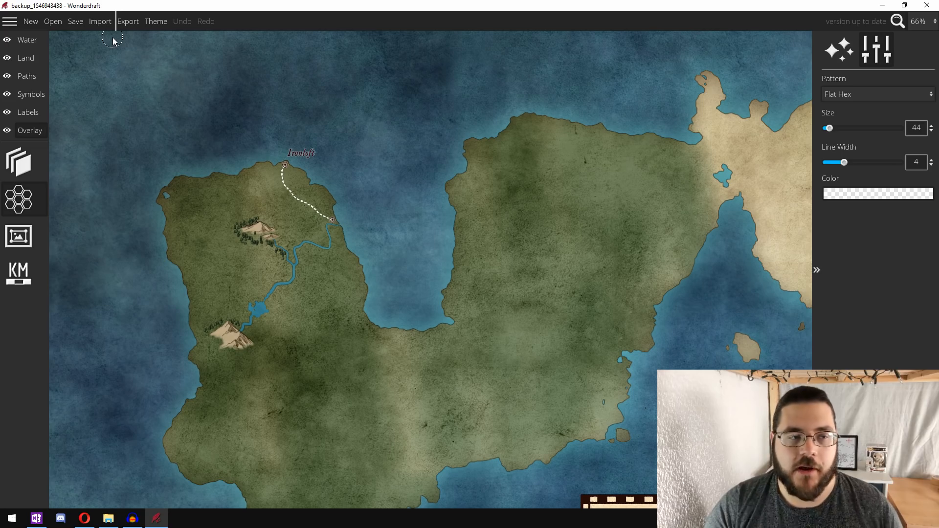
# Open the saved map The Nation of Ashk#.wonderdraft_map
pyautogui.click(53, 21)
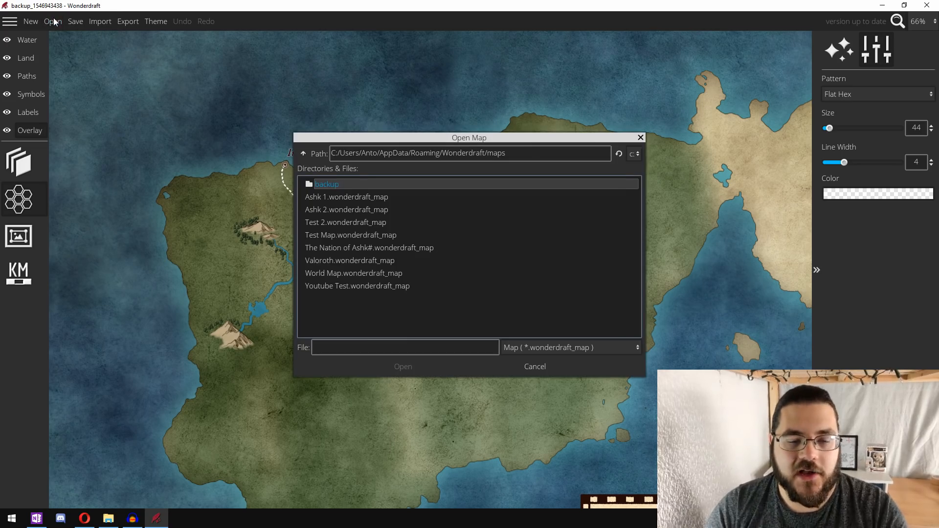
pyautogui.click(408, 249)
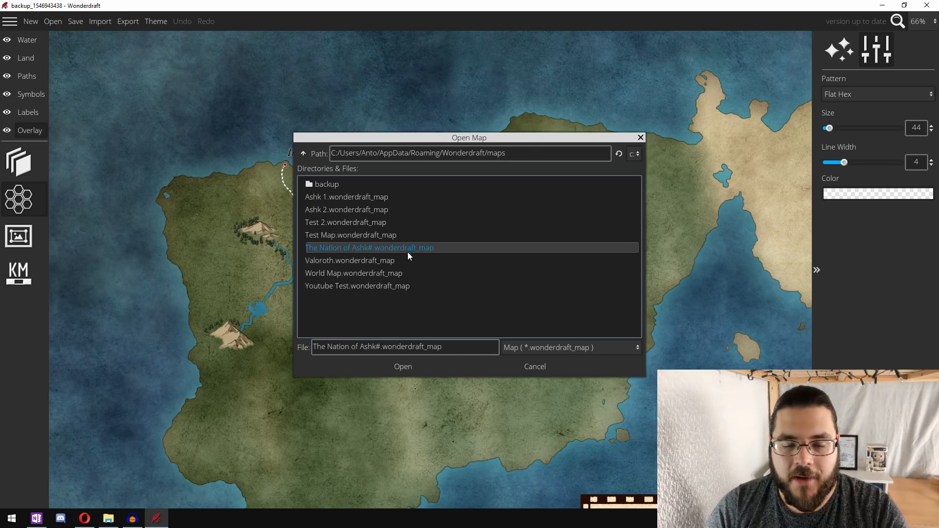
pyautogui.click(398, 369)
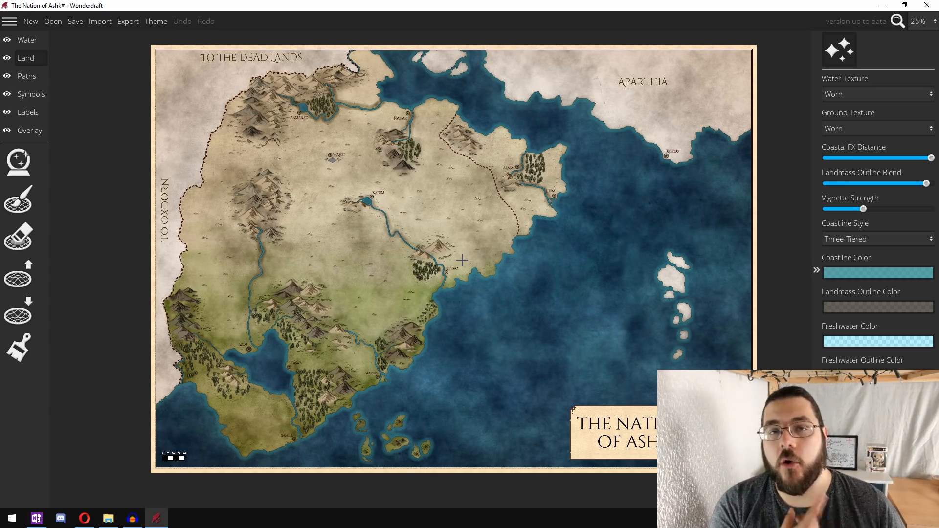
# Set up a detail map that includes only paths, excluding symbols, trees, mountains and labels
pyautogui.scroll(2, 549, 123)
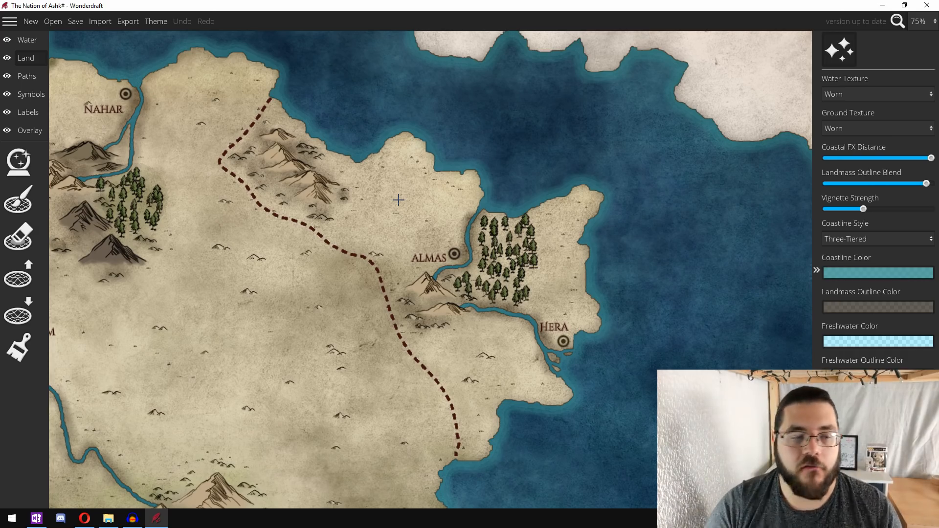
pyautogui.click(16, 21)
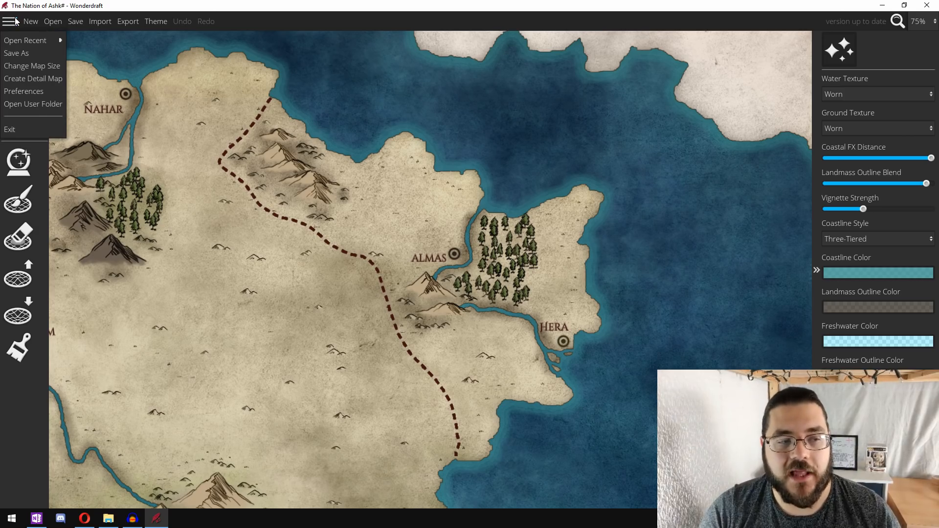
pyautogui.click(58, 80)
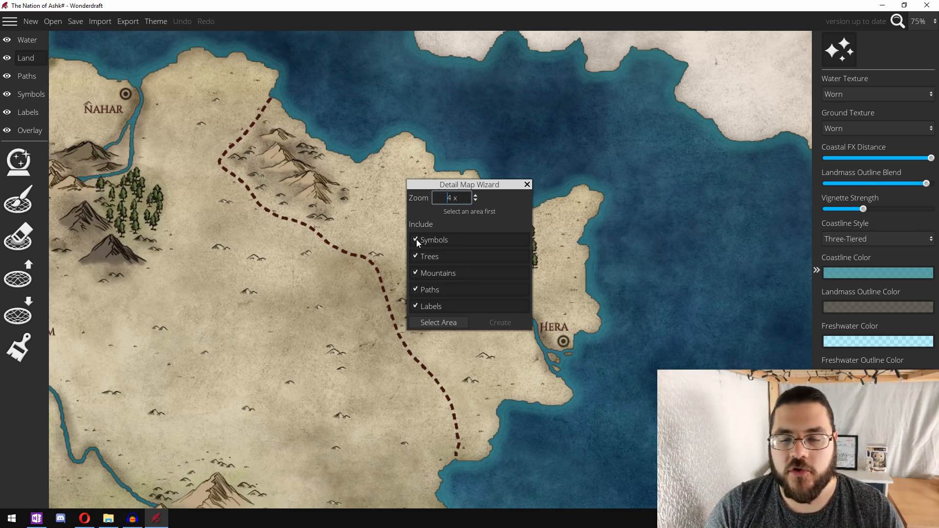
pyautogui.moveTo(483, 188); pyautogui.dragTo(703, 167)
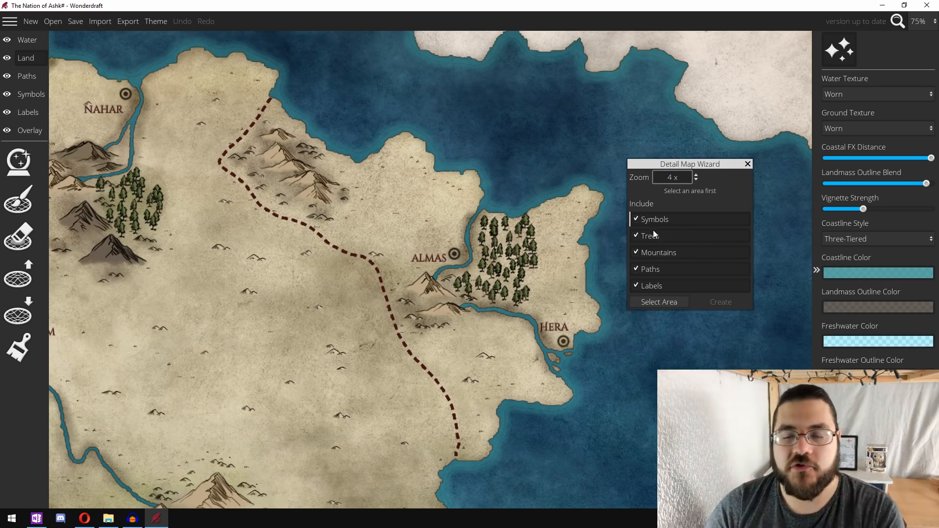
pyautogui.click(637, 222)
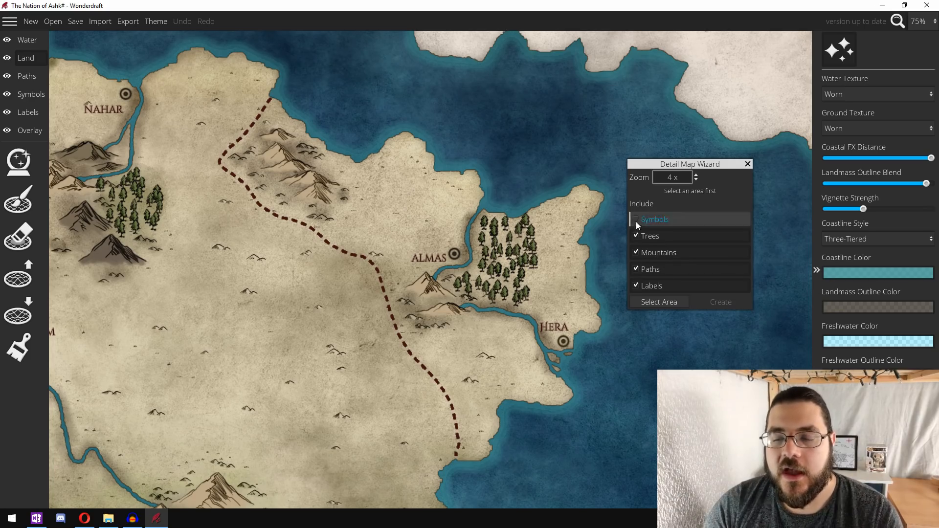
pyautogui.click(637, 231)
pyautogui.click(637, 253)
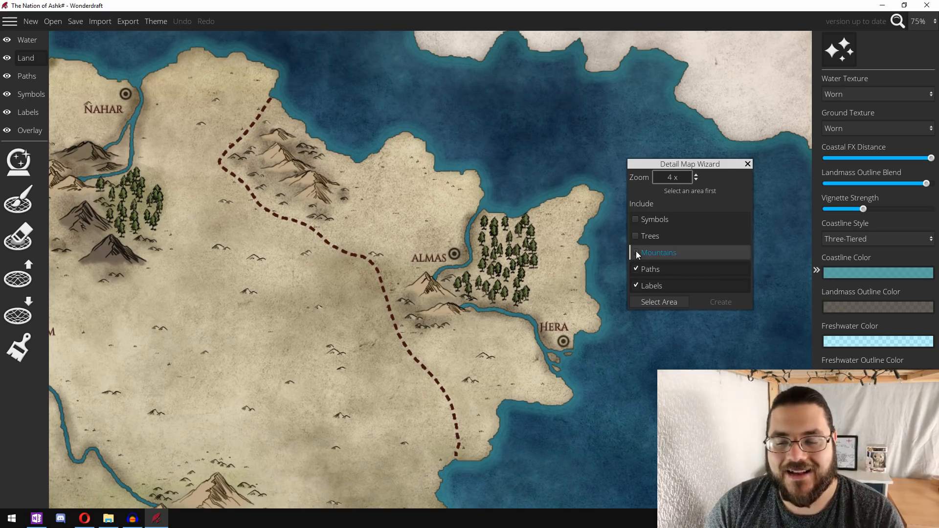
pyautogui.click(636, 286)
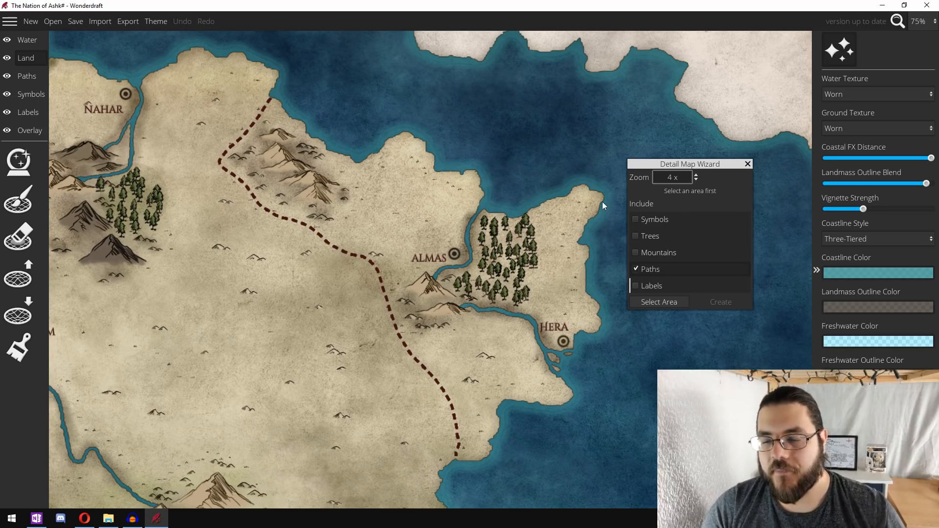
# Select the eastern peninsula around Almas and Hera, including the dashed border, as the area and create its detail map at 4x zoom
pyautogui.click(664, 301)
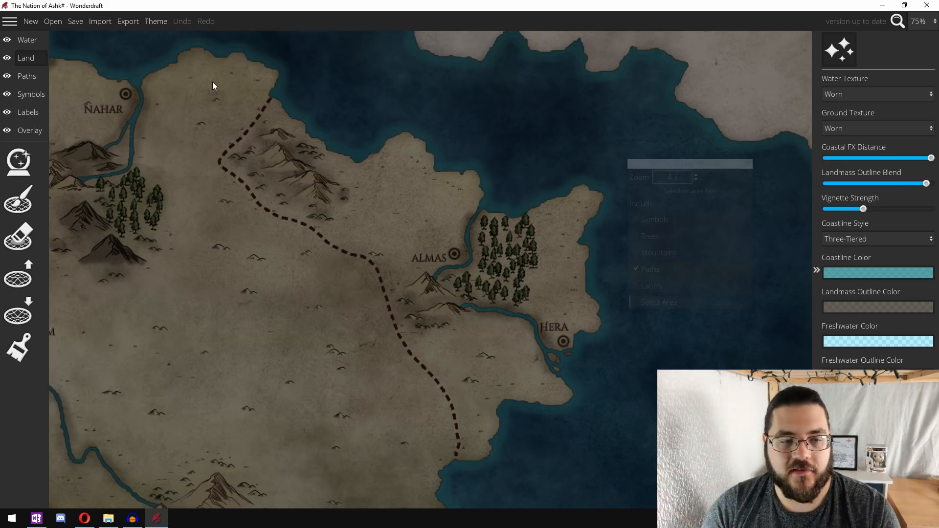
pyautogui.moveTo(168, 69); pyautogui.dragTo(641, 470)
pyautogui.click(726, 302)
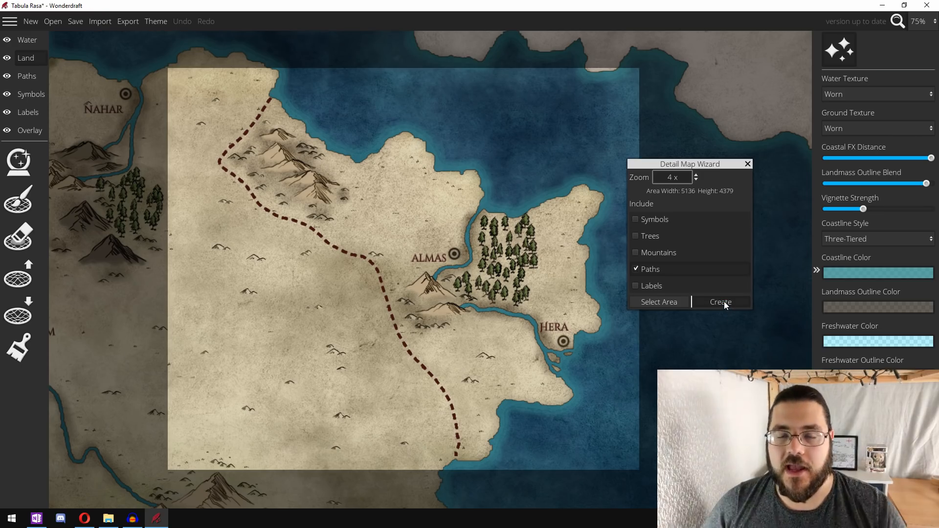